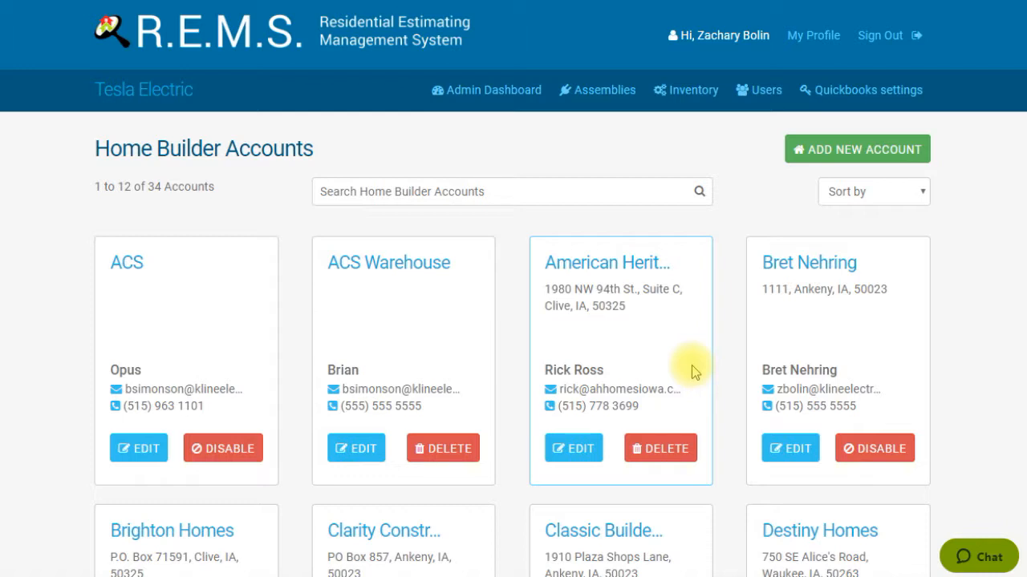
Step: Open the form for creating a new room blast from the assemblies' room blast management
left_click(590, 94)
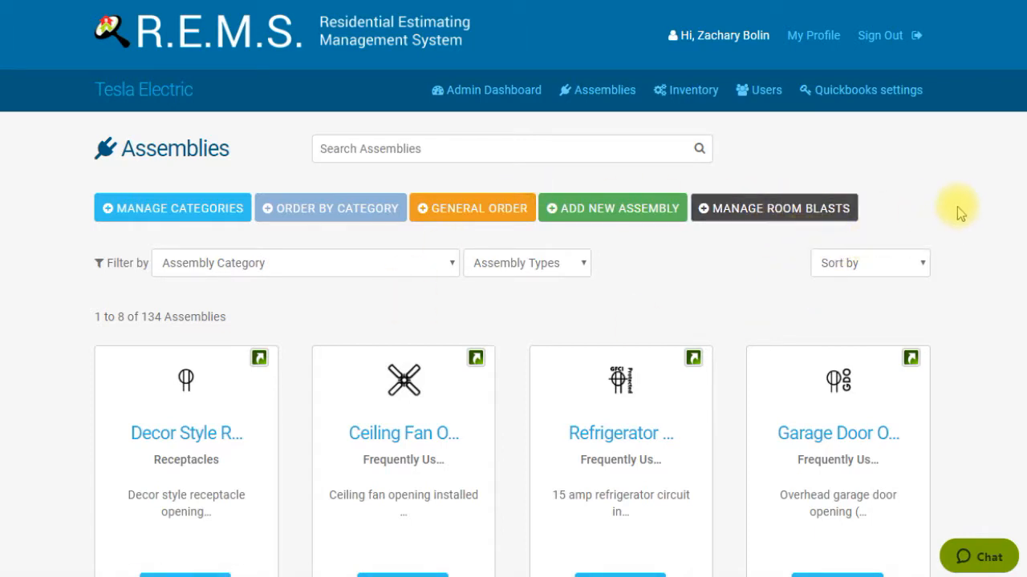
left_click(792, 210)
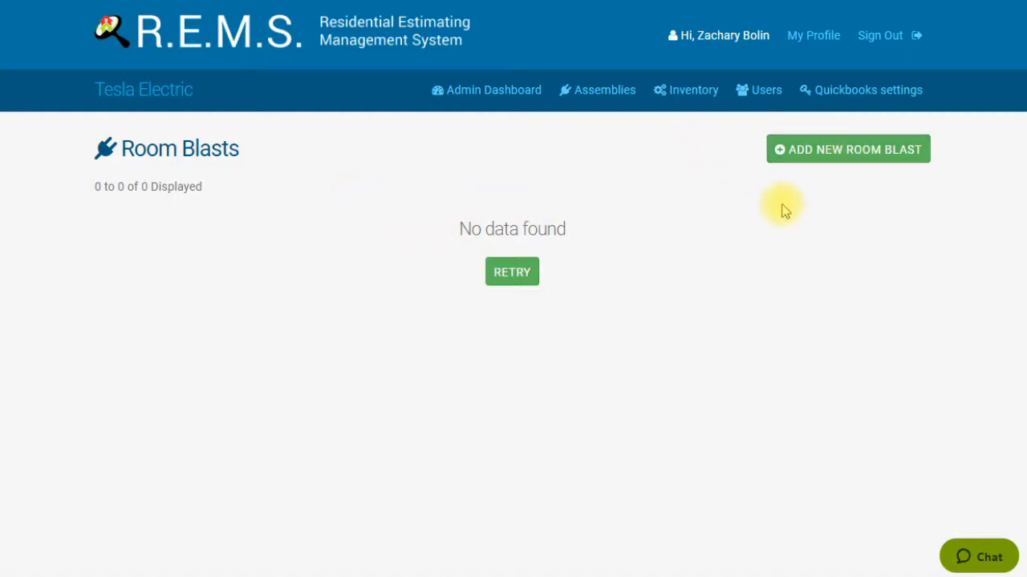
left_click(854, 157)
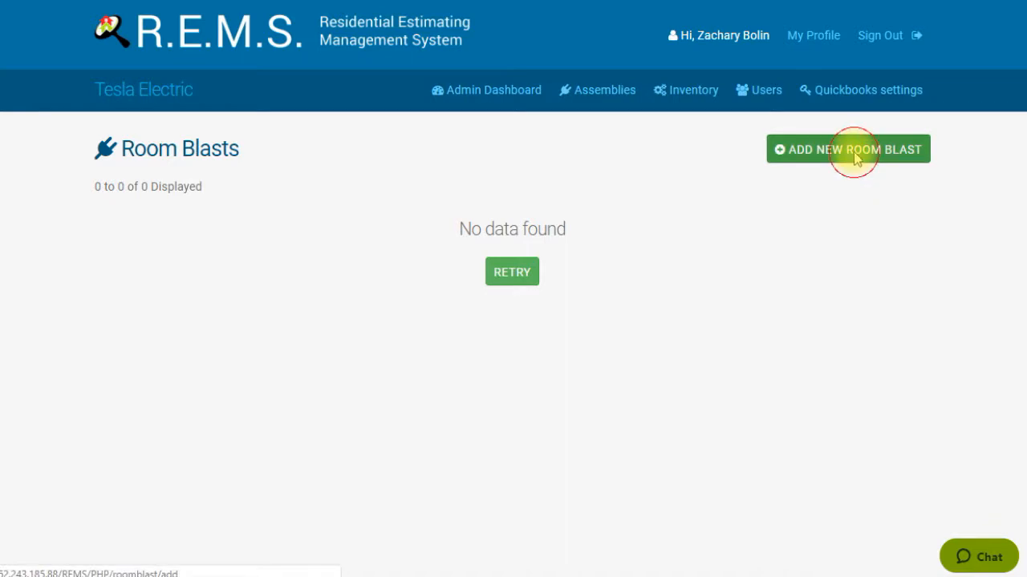
scroll(750, 176, "down", 1)
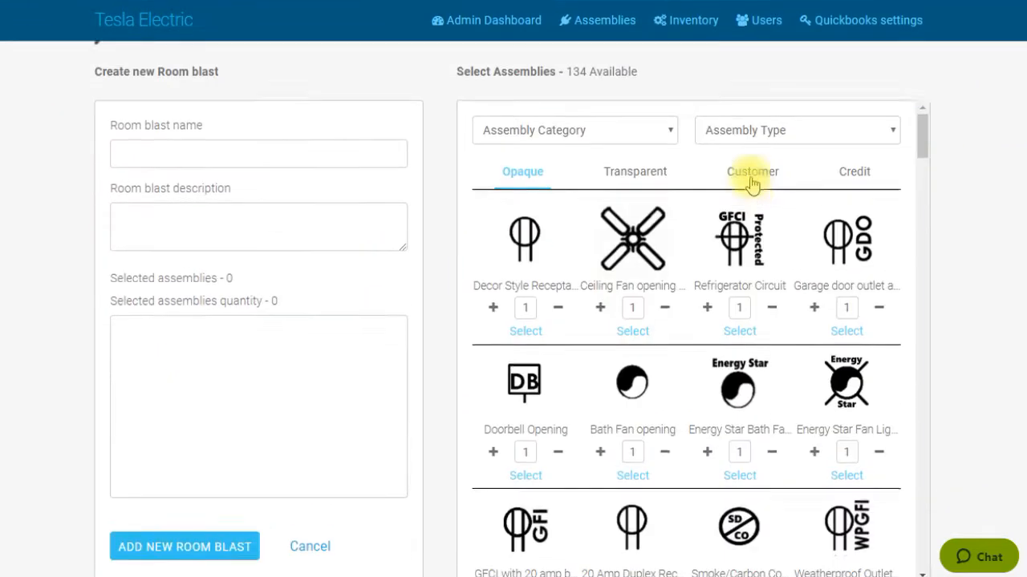
scroll(711, 210, "up", 1)
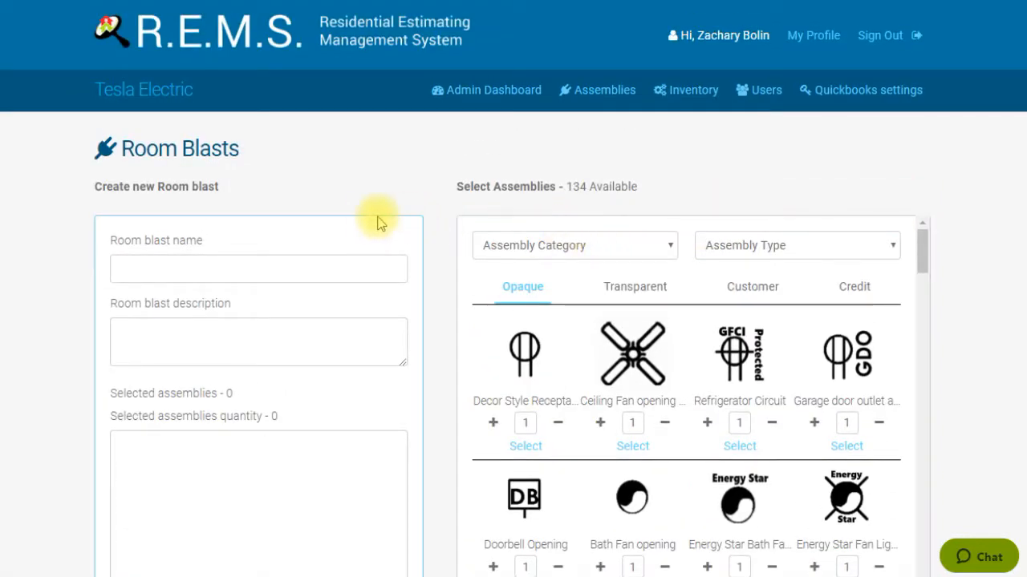
Step: Name the room blast "Standard Bedroom" and enter the description "Bedroom for smaller beds"
scroll(368, 216, "down", 3)
scroll(362, 213, "up", 1)
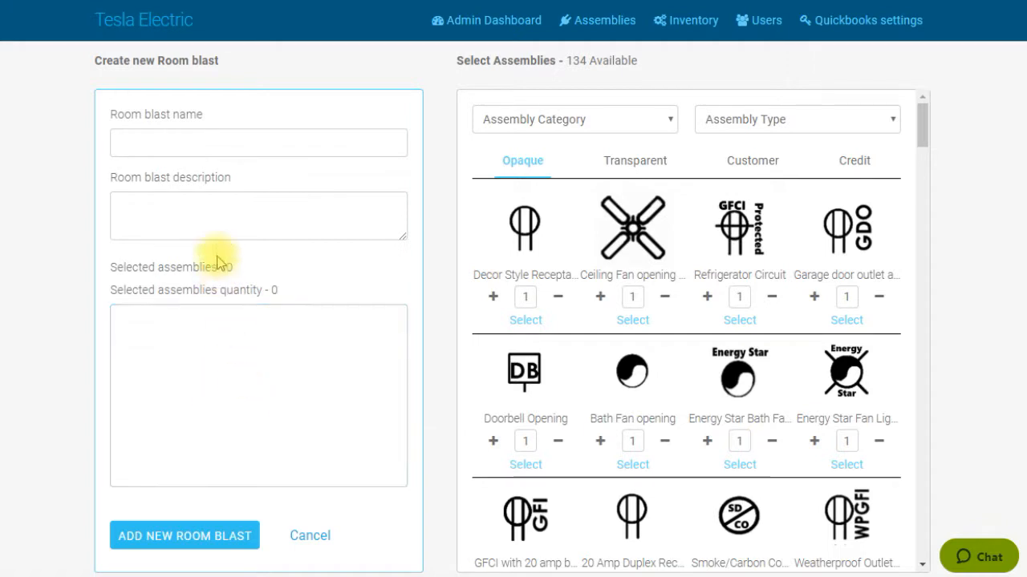
left_click(176, 145)
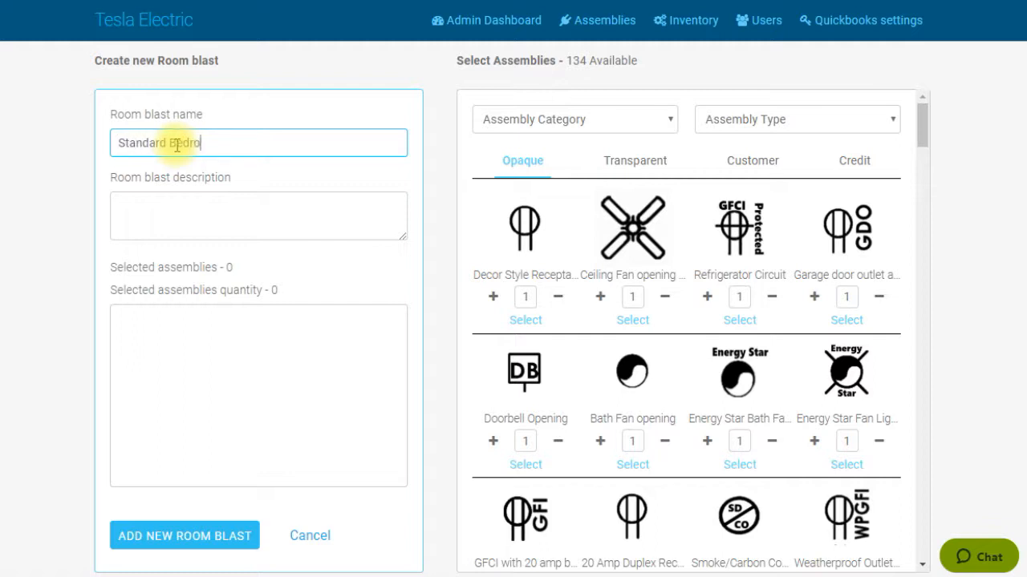
key("Tab")
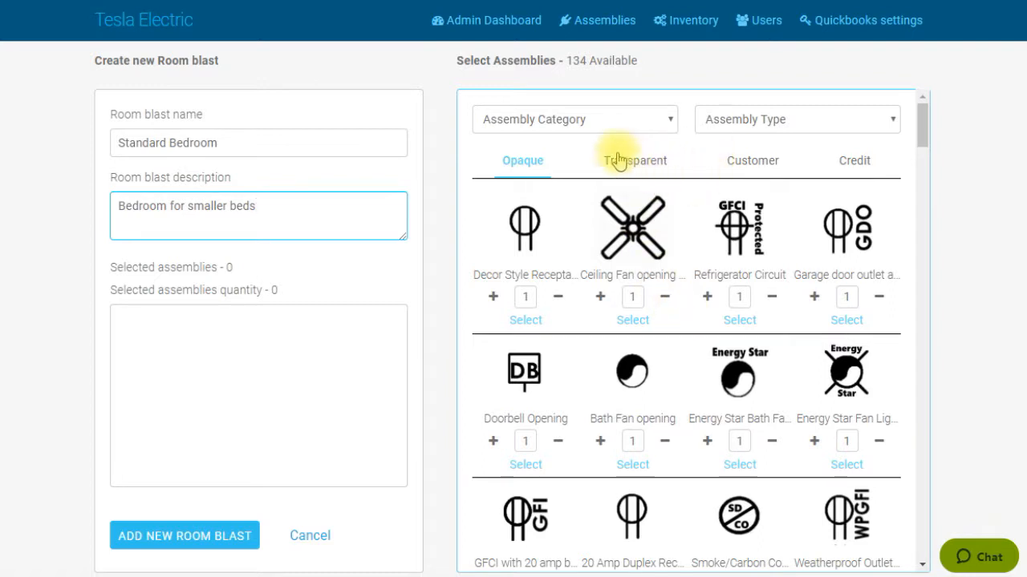
Step: Filter the available assemblies by the Specialty Low Voltage and Specialty Outlets categories, and clear the category filter
left_click(672, 119)
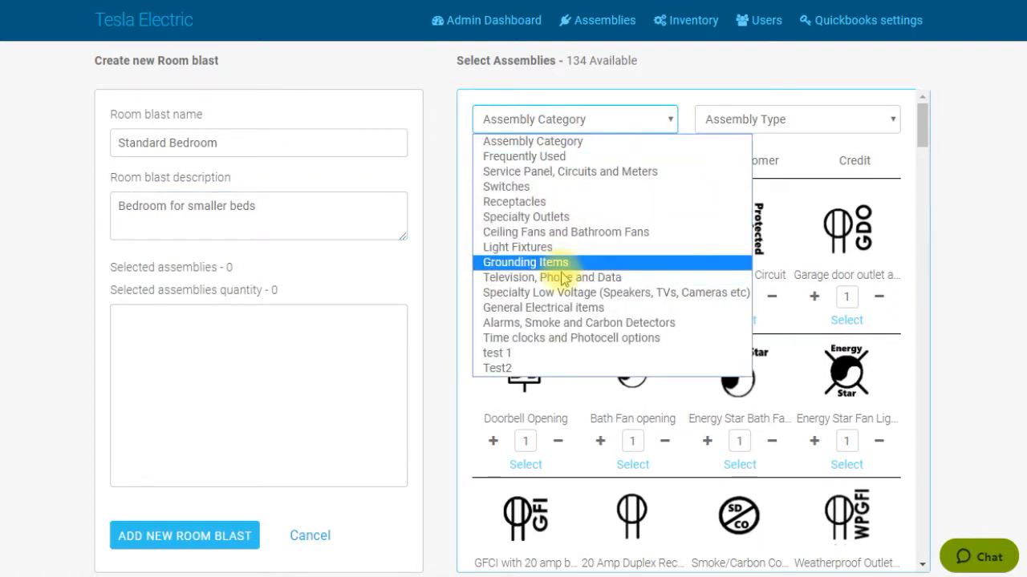
left_click(549, 296)
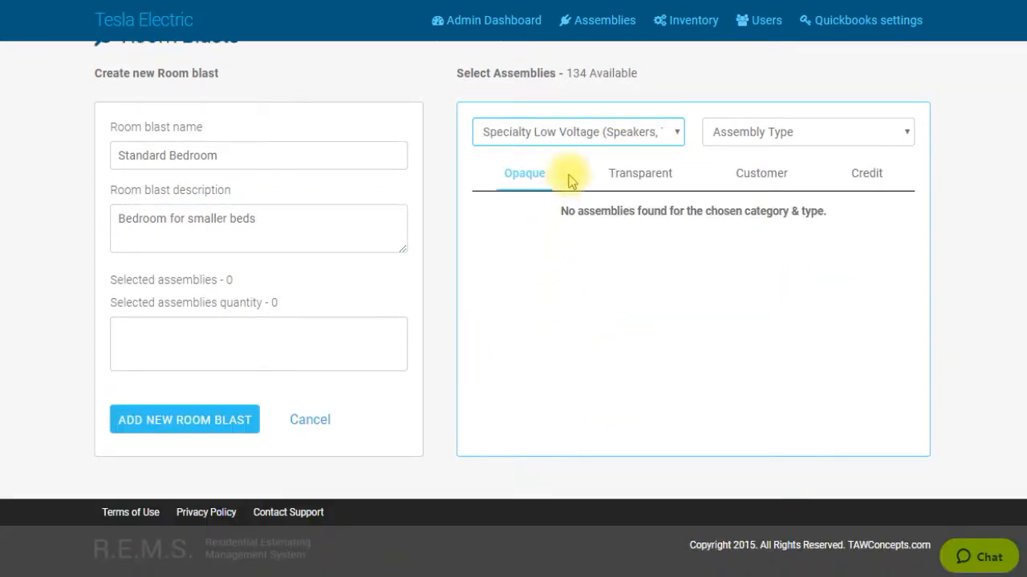
left_click(676, 130)
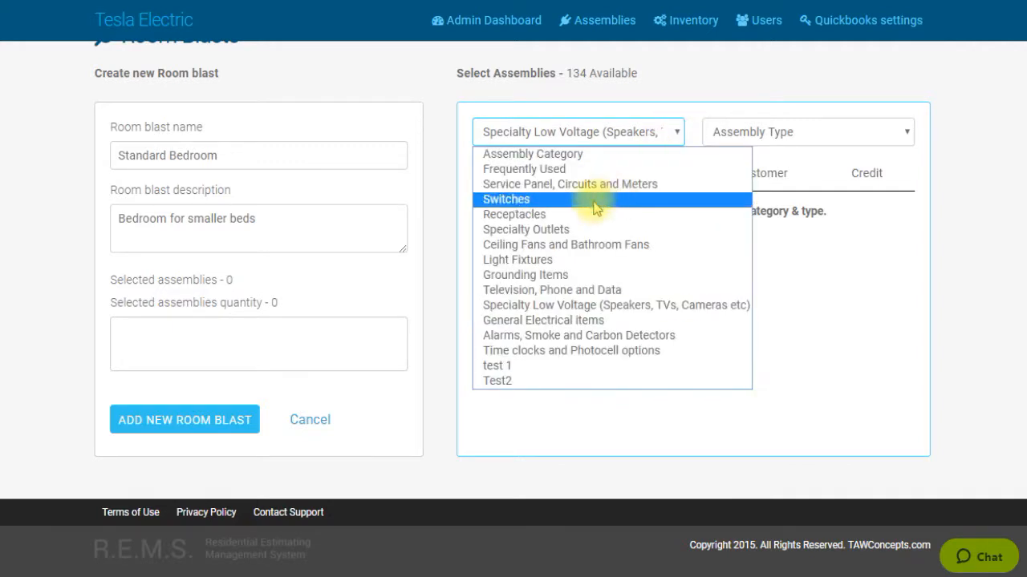
left_click(549, 231)
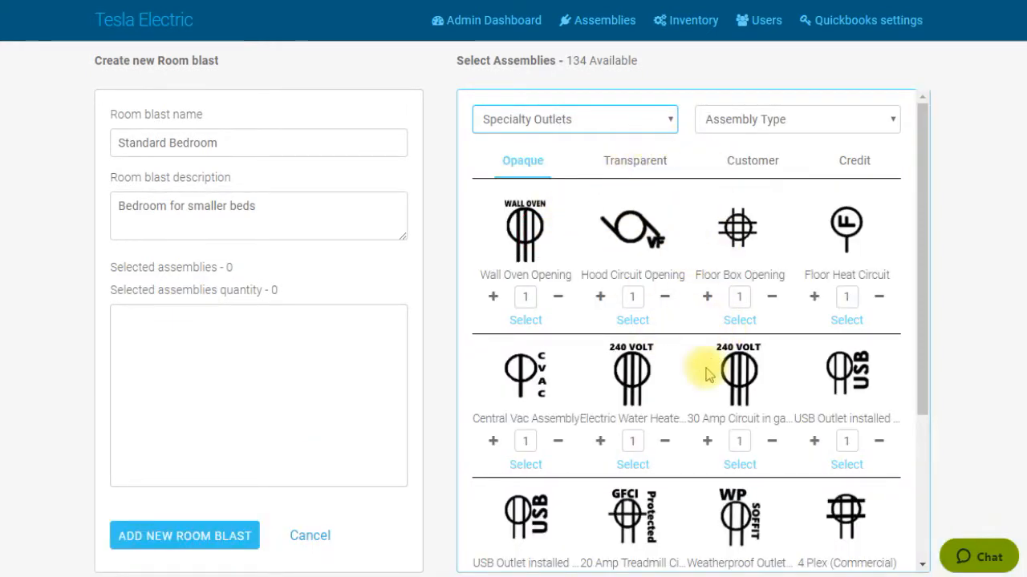
left_click(672, 119)
left_click(556, 141)
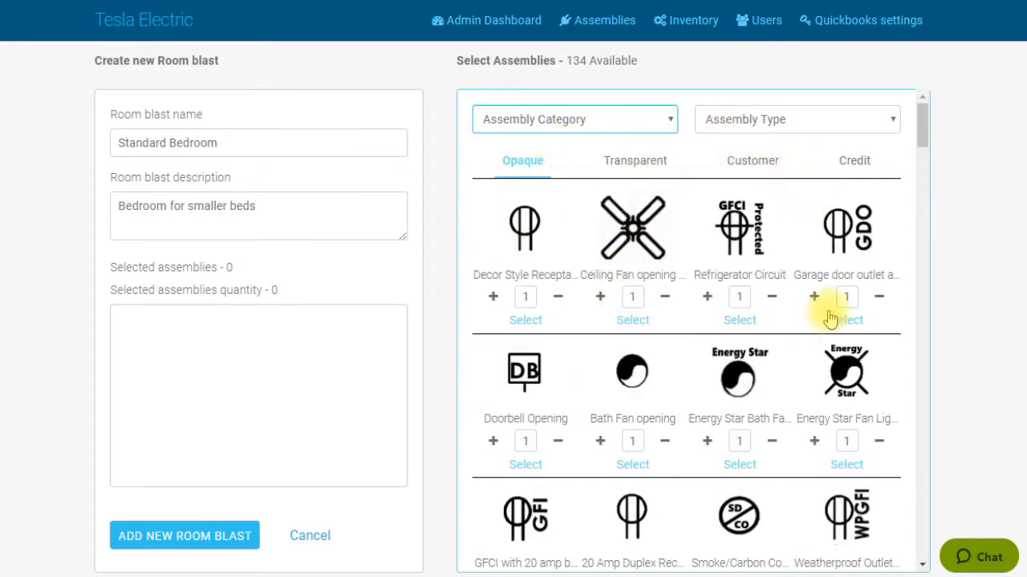
scroll(790, 300, "down", 2)
scroll(790, 315, "up", 2)
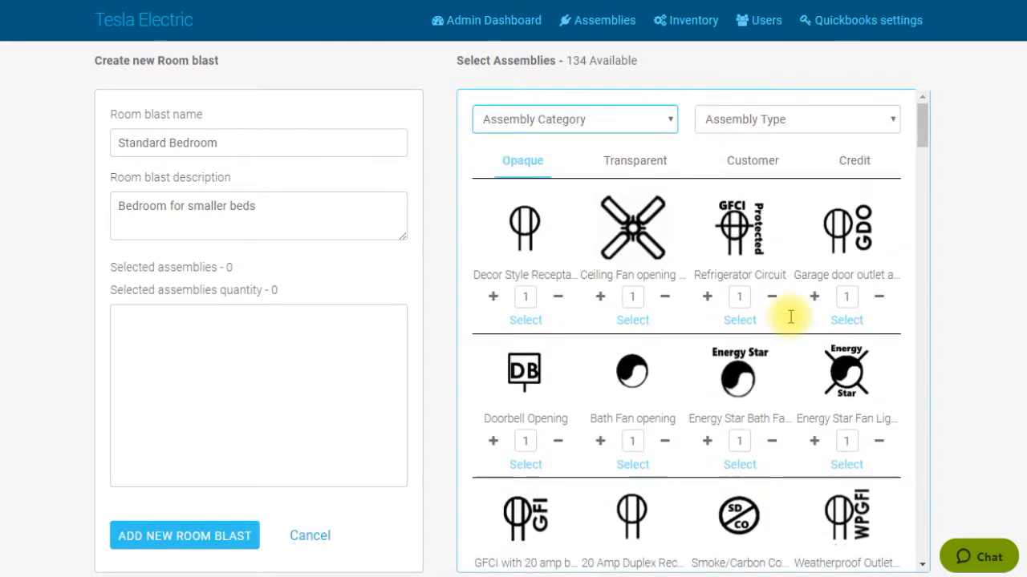
Step: Filter the available assemblies by the Circuit breaker type, and clear the type filter
left_click(895, 120)
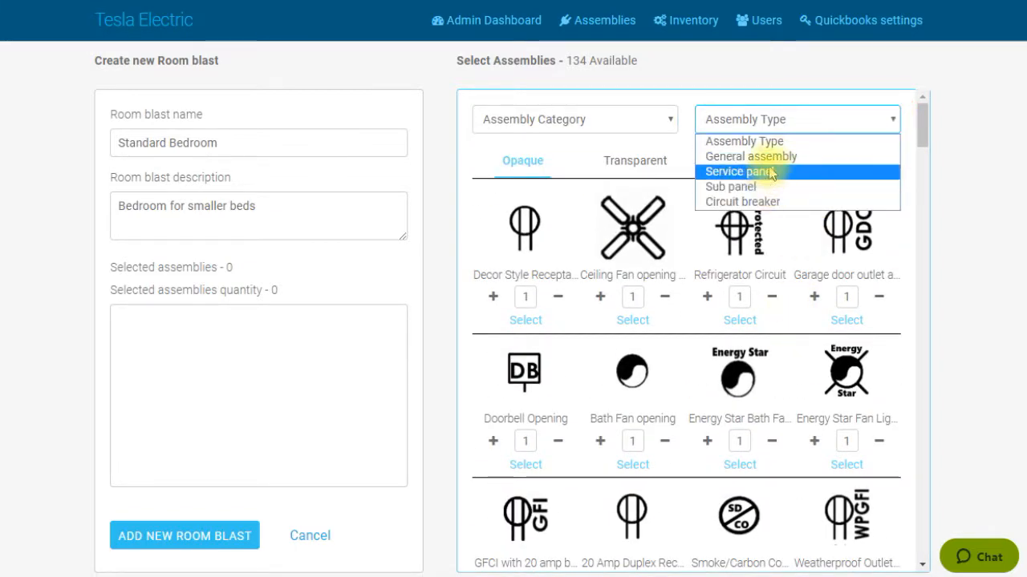
left_click(766, 202)
left_click(896, 120)
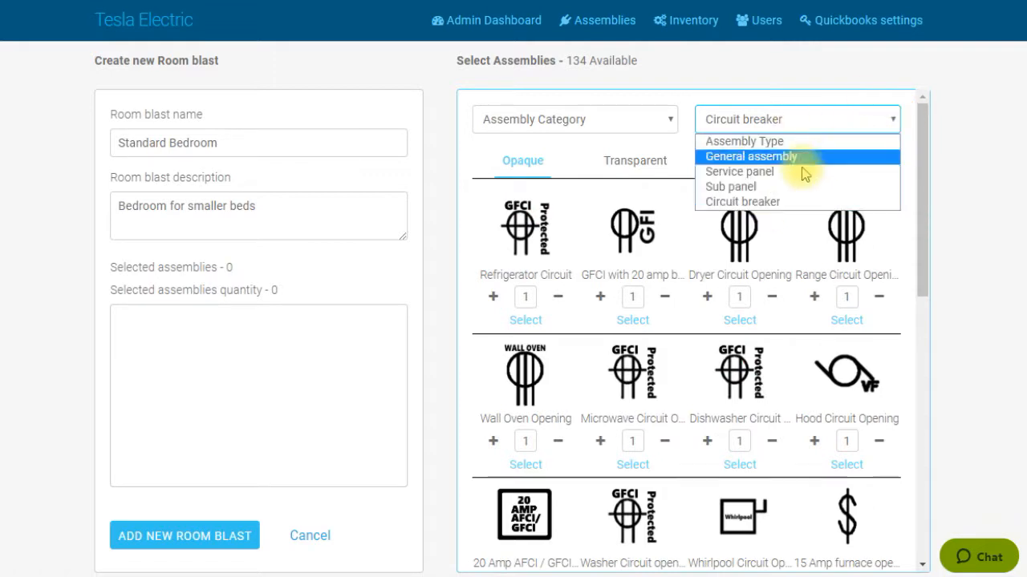
left_click(746, 142)
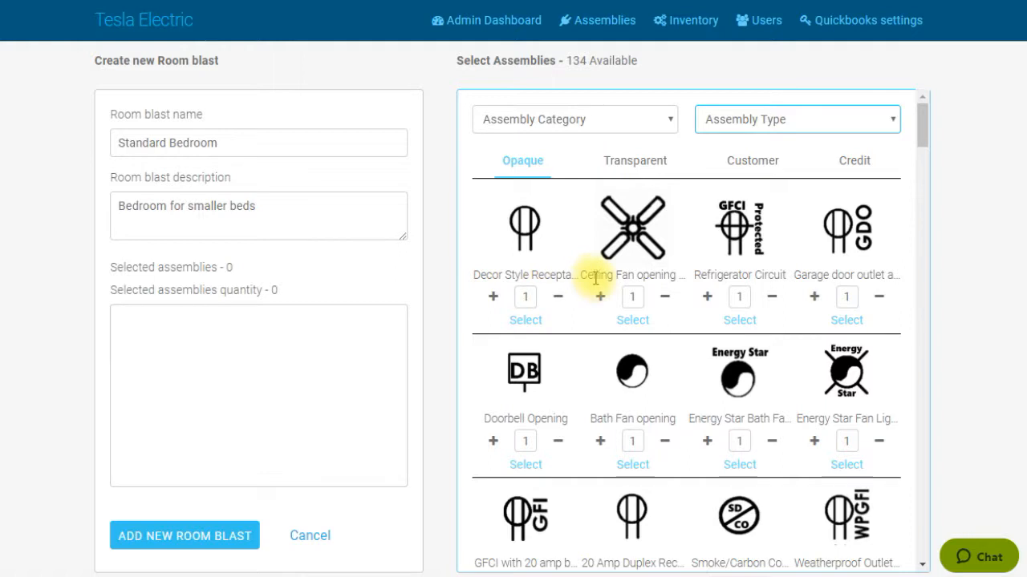
Step: Add the Decor Style Receptacle assembly to the room blast with a quantity of 6
scroll(601, 275, "down", 1)
scroll(553, 274, "up", 1)
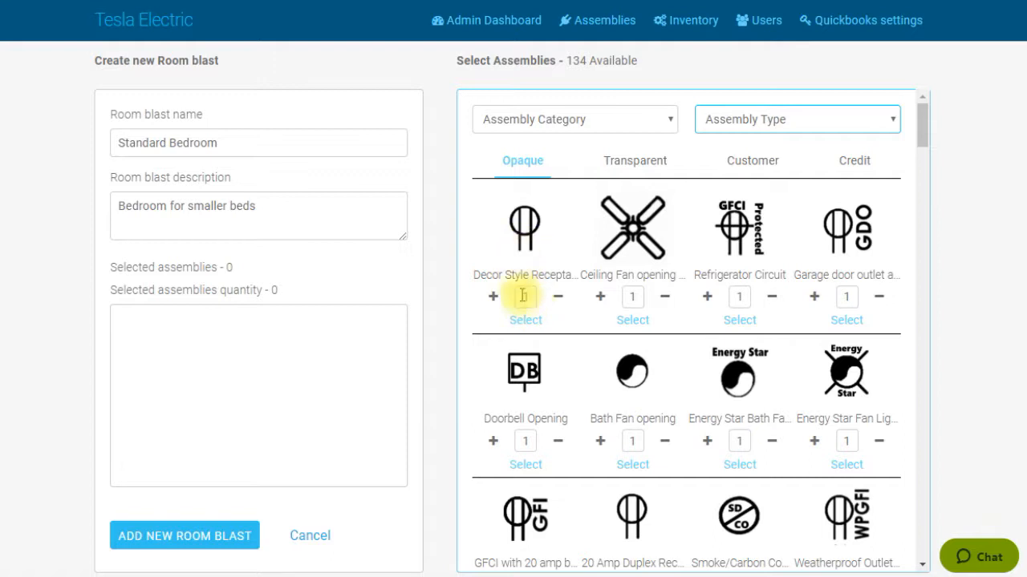
left_click(527, 297)
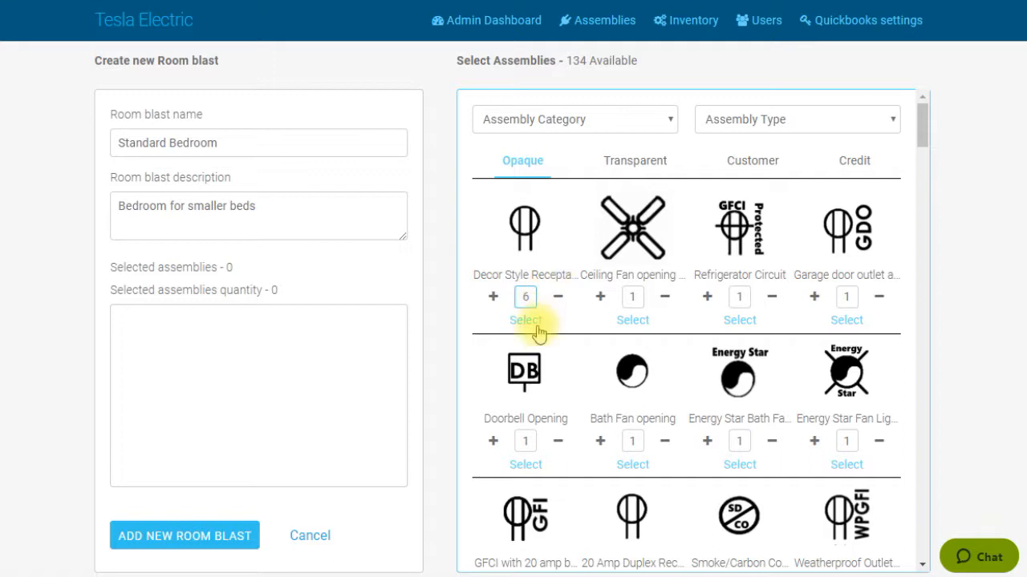
left_click(525, 320)
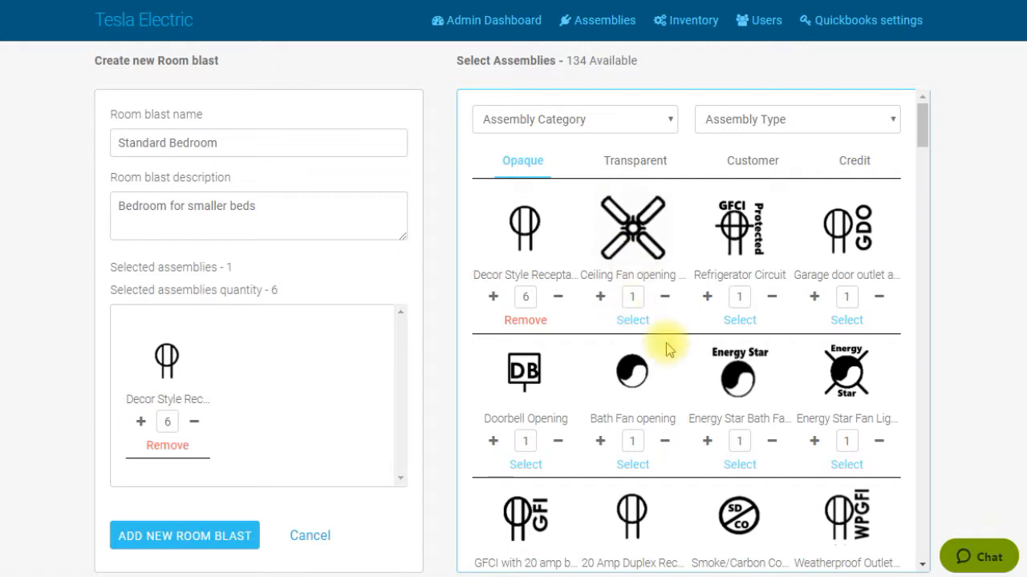
Step: Add one fixture opening prewired for a ceiling fan to the room blast
scroll(665, 343, "down", 3)
scroll(667, 342, "down", 12)
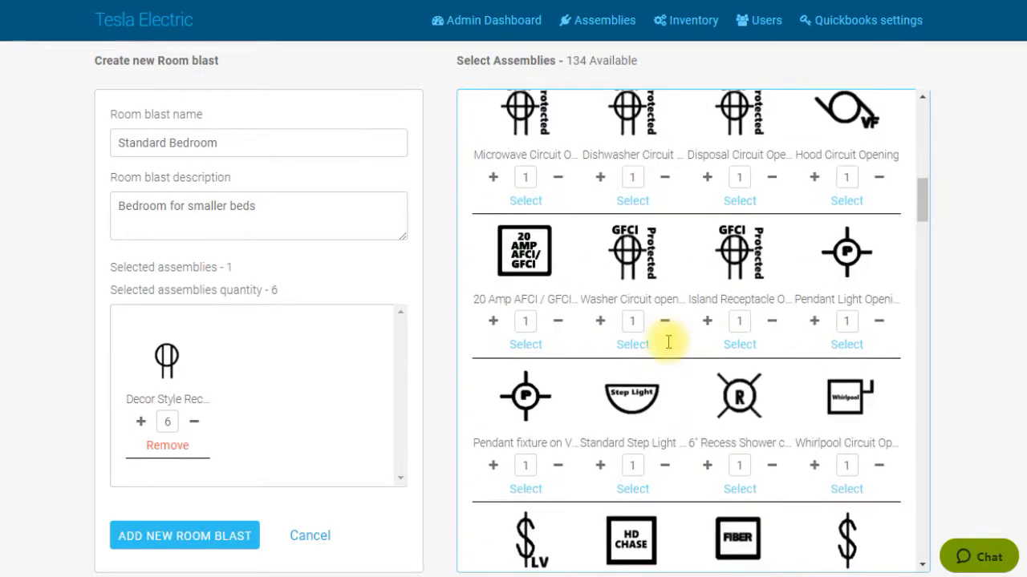
scroll(668, 342, "down", 10)
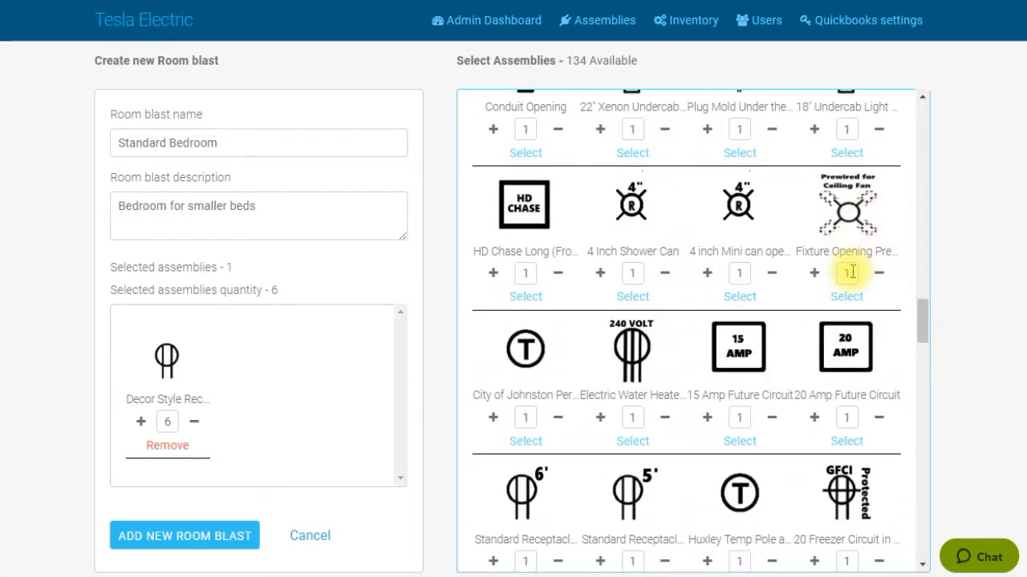
left_click(847, 296)
Step: Add the Decor single pole switch assembly to the room blast with a quantity of 2
scroll(738, 288, "down", 3)
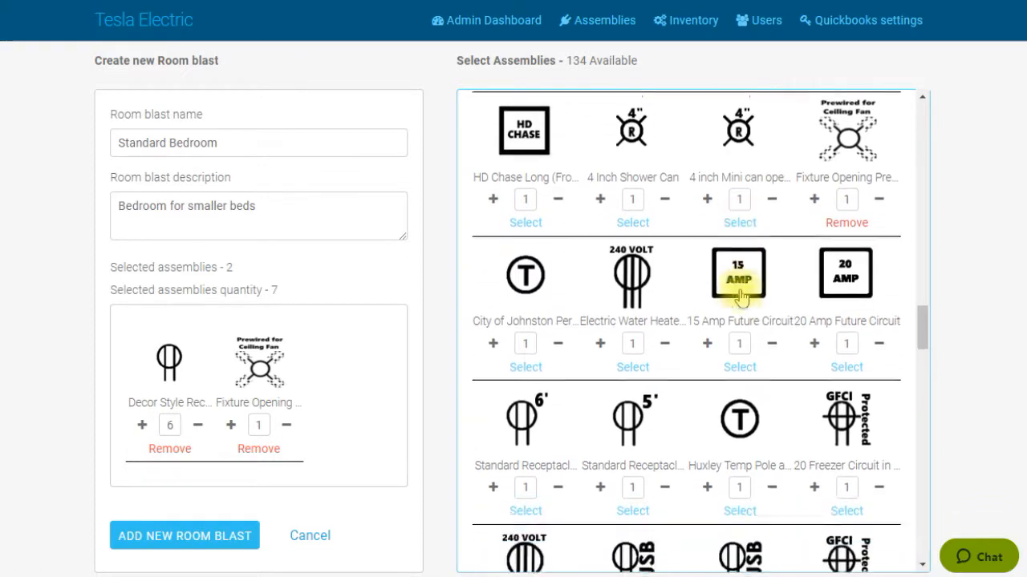
scroll(740, 297, "down", 8)
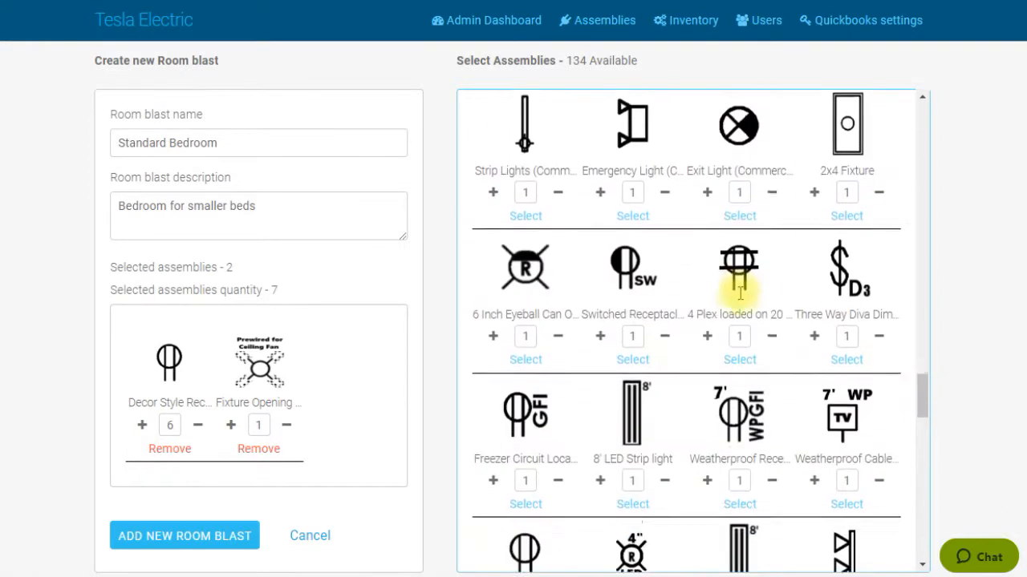
scroll(740, 296, "down", 12)
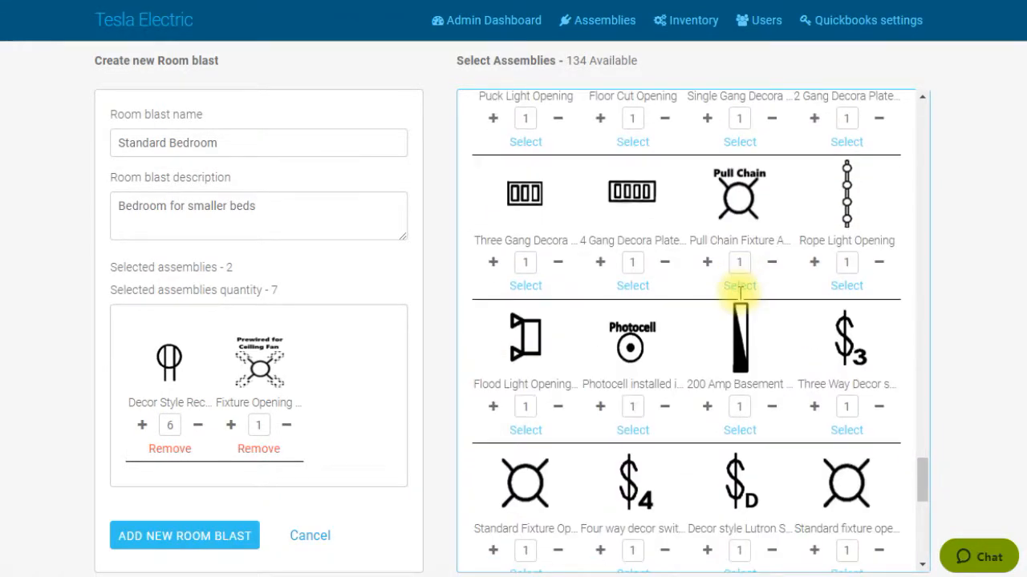
scroll(798, 466, "down", 2)
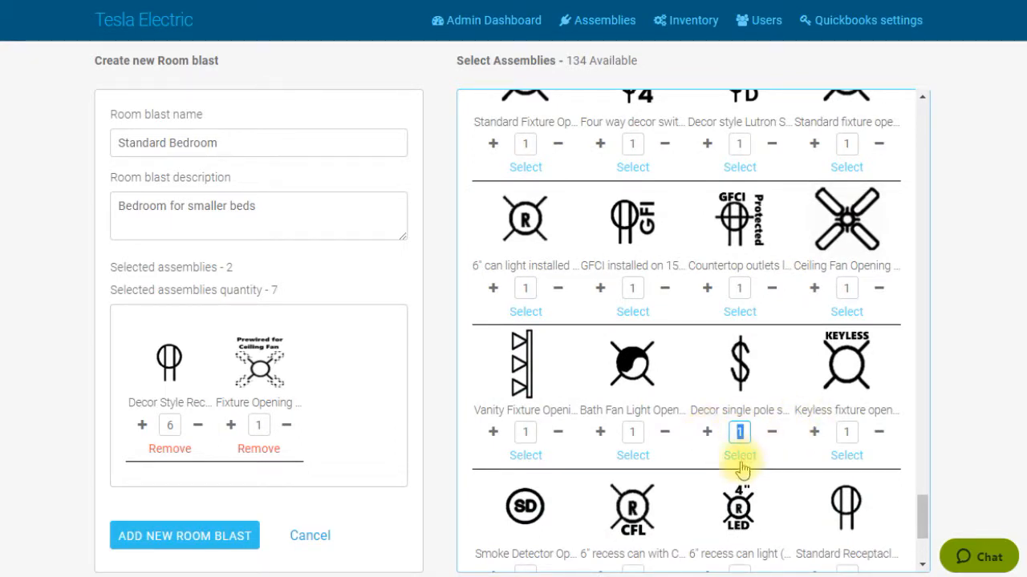
left_click(744, 456)
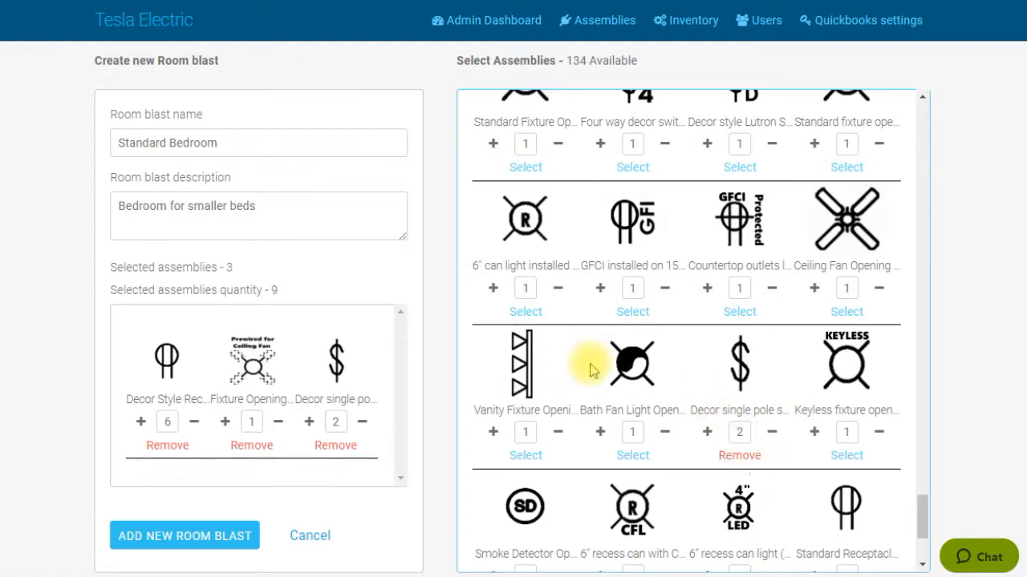
Step: Find the combined Phone and Cable assembly listed before Dryer Circuit Opening and add one to the room blast
scroll(664, 378, "down", 3)
scroll(666, 387, "up", 4)
scroll(666, 386, "up", 8)
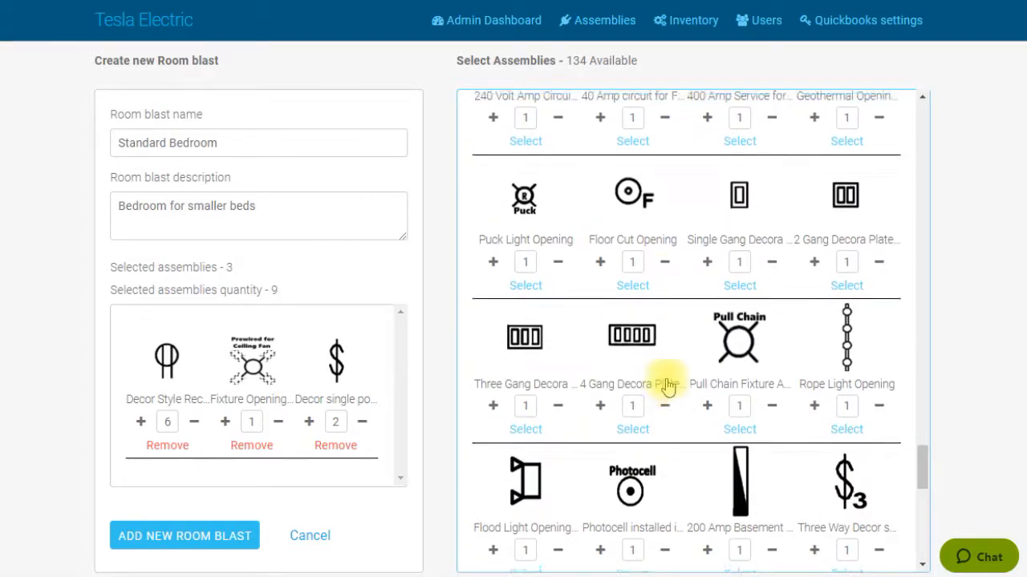
scroll(668, 386, "up", 3)
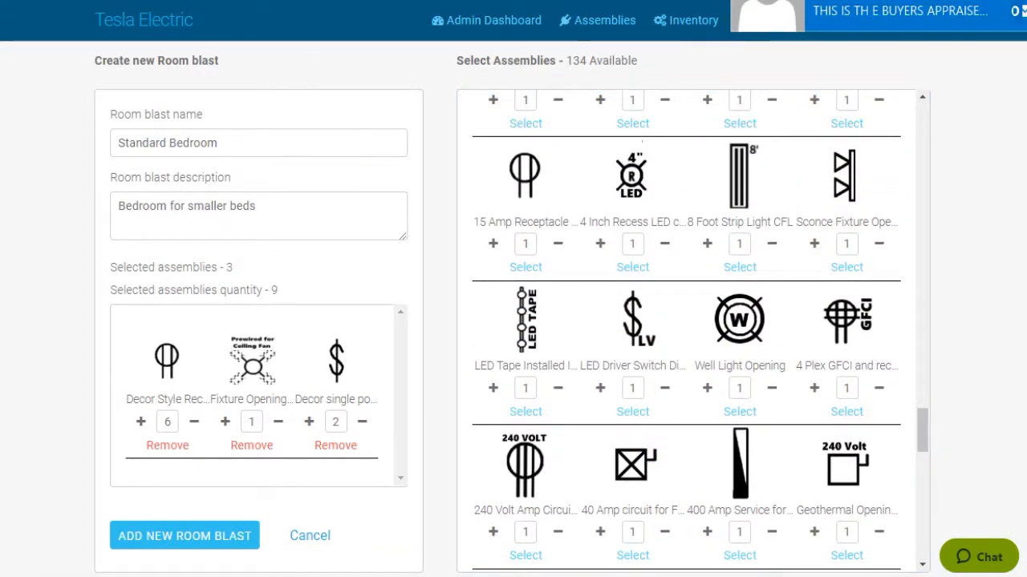
scroll(742, 265, "up", 5)
scroll(734, 285, "up", 10)
scroll(734, 289, "up", 6)
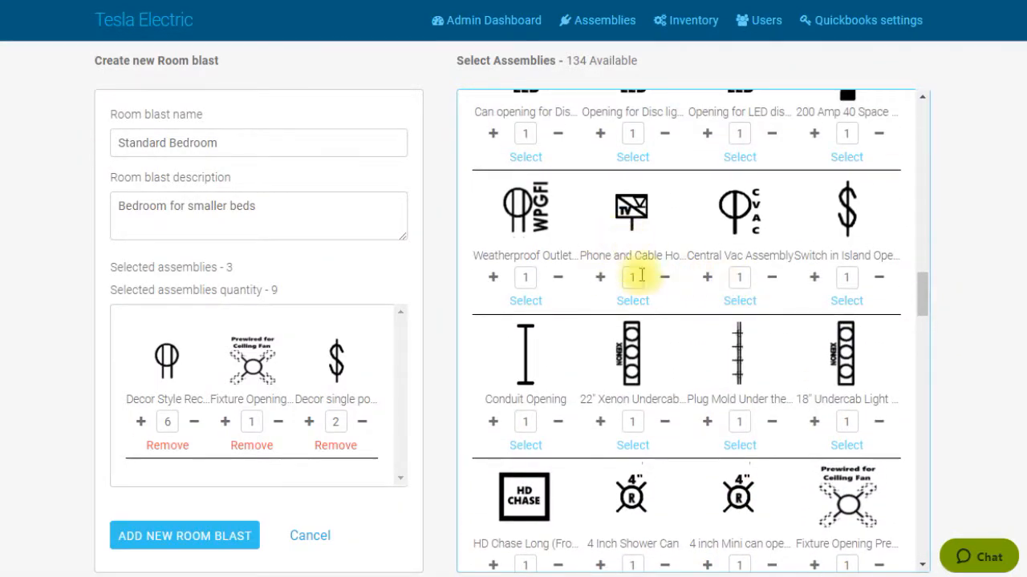
scroll(674, 273, "up", 4)
scroll(694, 273, "up", 5)
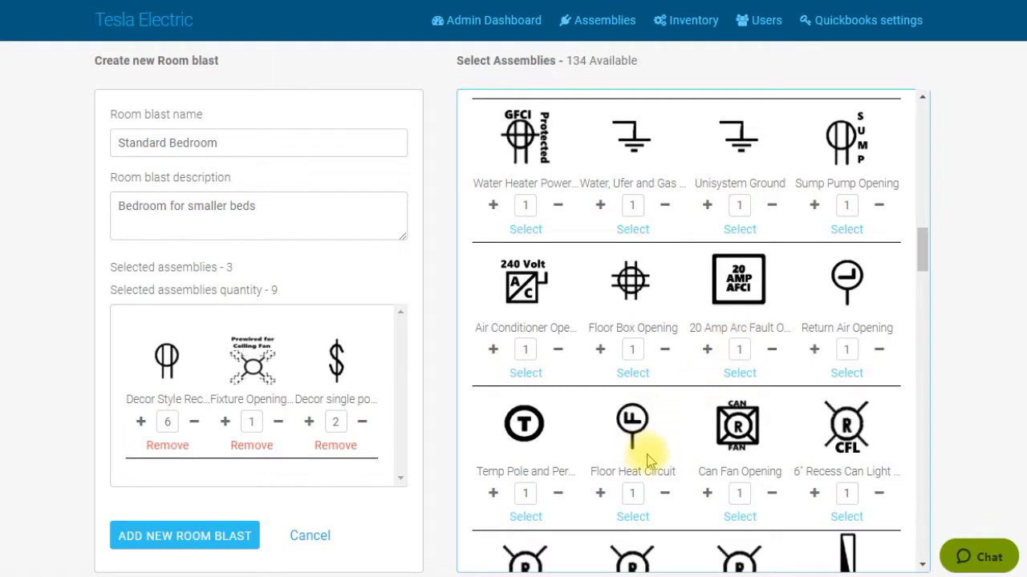
scroll(648, 453, "down", 3)
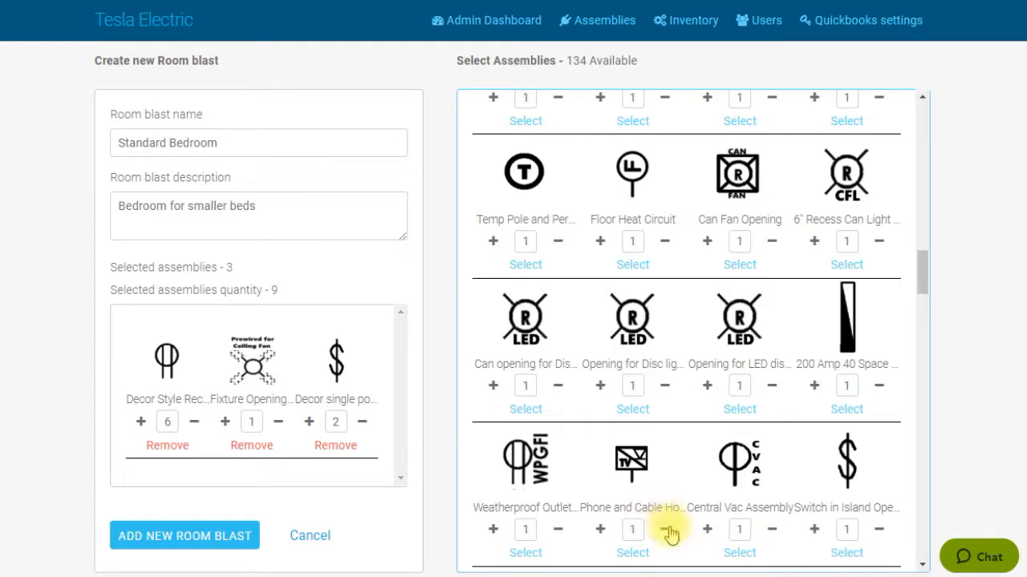
scroll(670, 506, "up", 8)
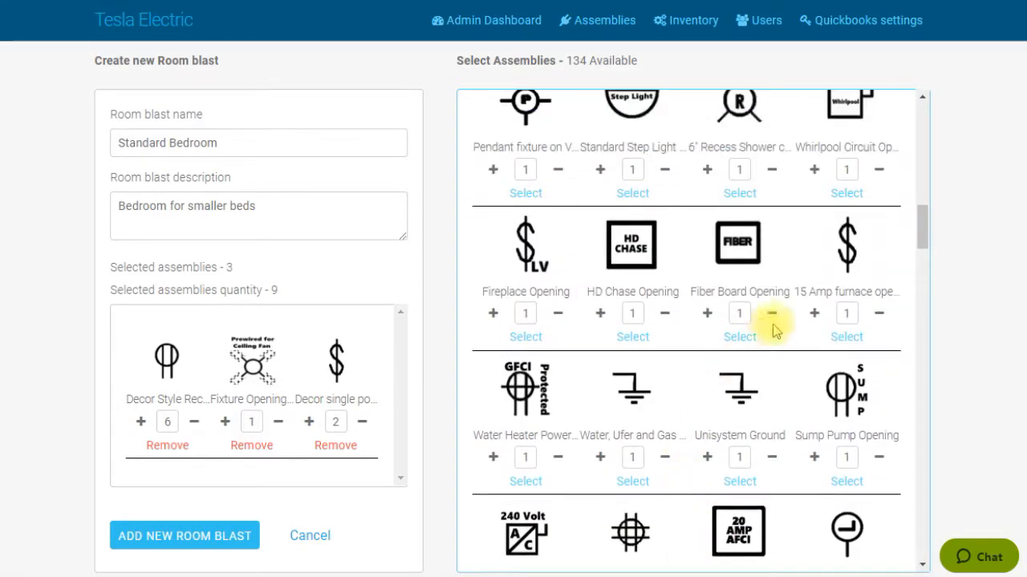
scroll(794, 289, "up", 2)
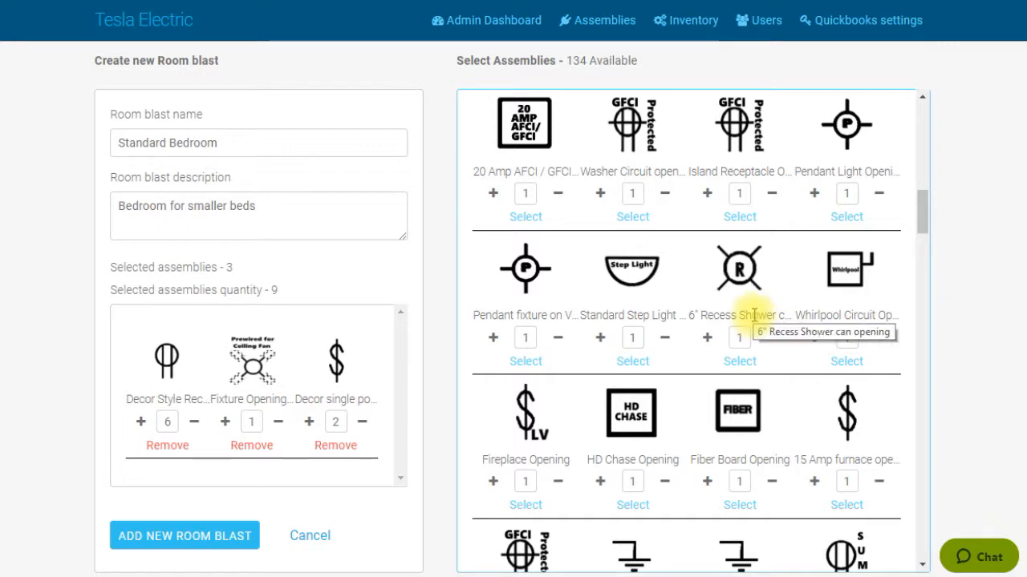
scroll(738, 337, "up", 6)
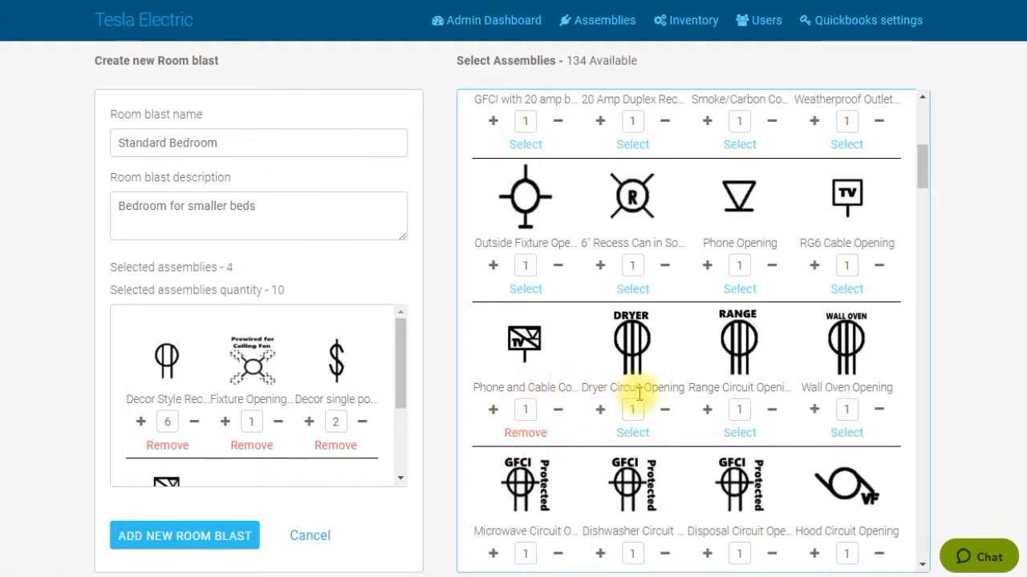
Step: Find the Smoke Detector Opening assembly near the end of the assembly list and add one to the room blast
scroll(630, 393, "down", 2)
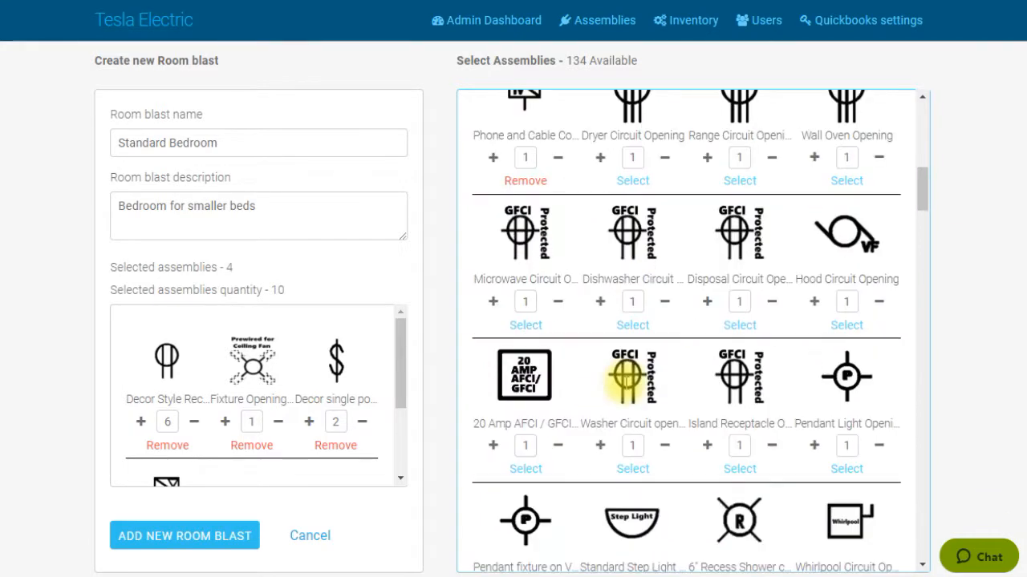
scroll(704, 388, "down", 8)
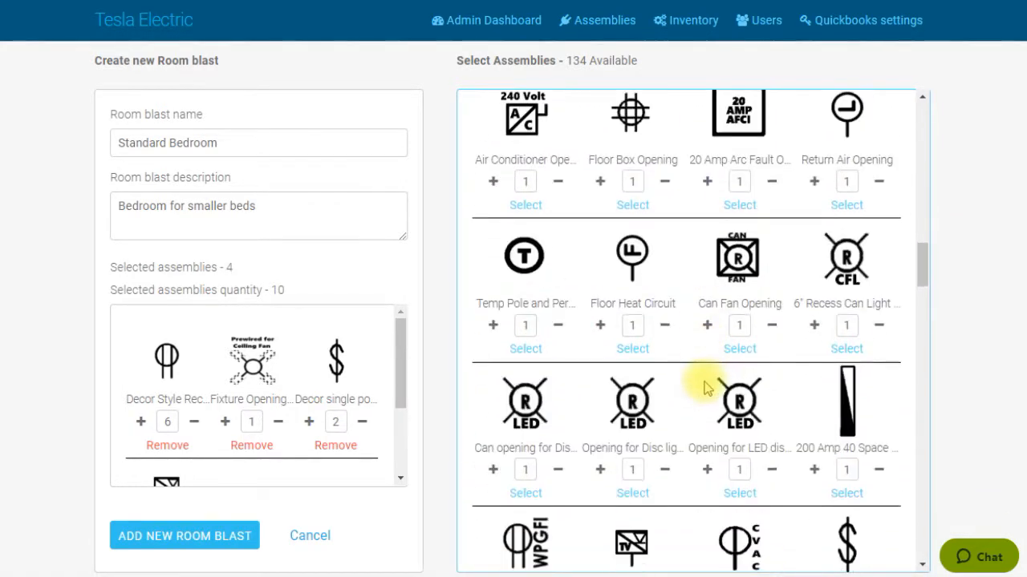
scroll(704, 388, "down", 4)
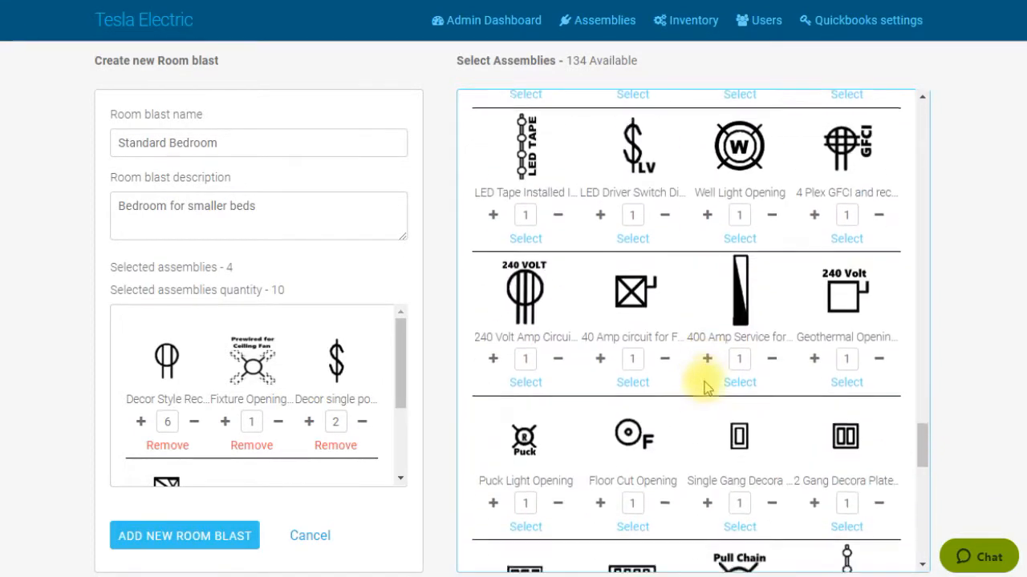
scroll(705, 388, "down", 2)
scroll(706, 387, "up", 2)
scroll(709, 385, "down", 4)
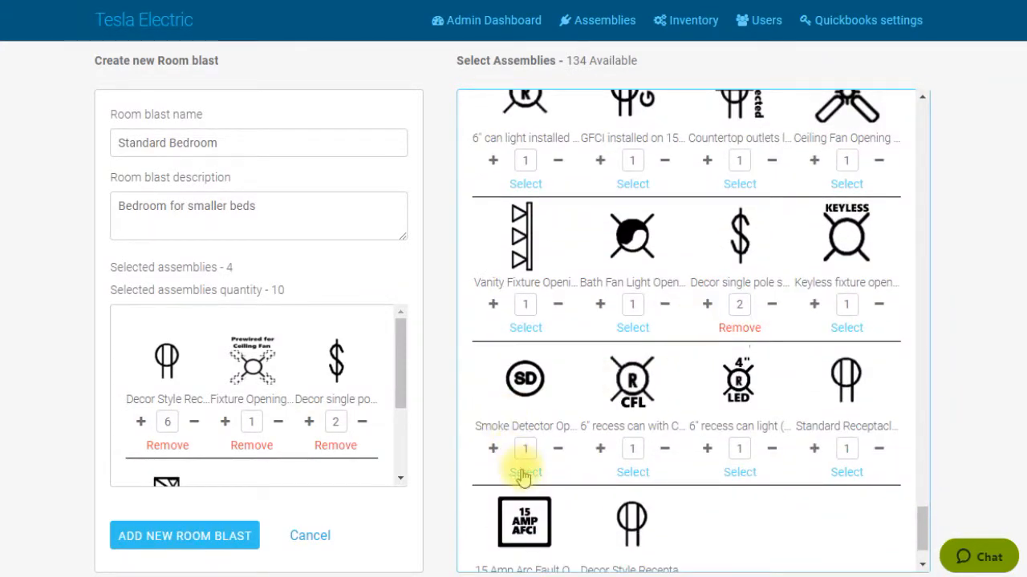
scroll(601, 374, "up", 4)
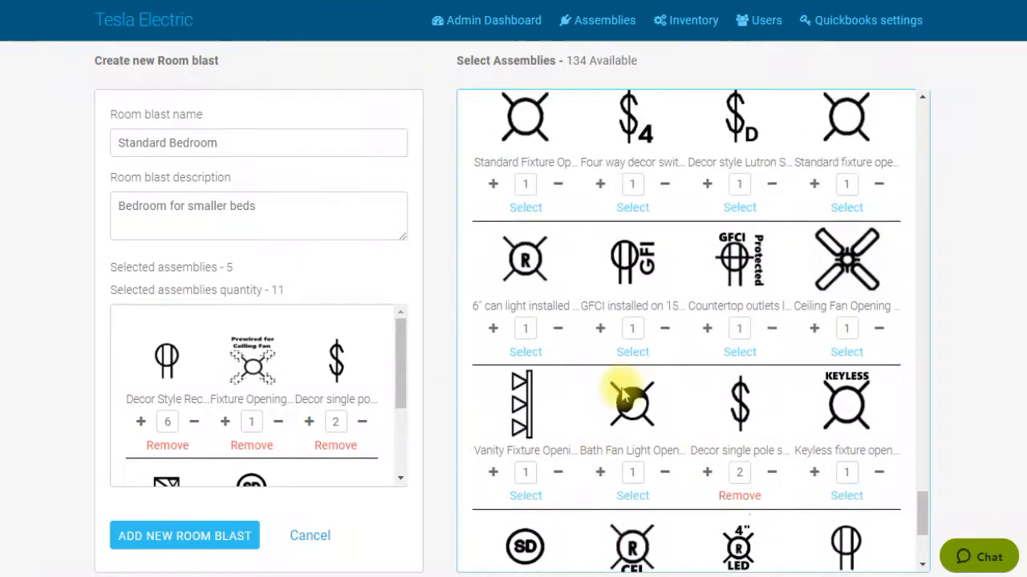
Step: Switch the available assemblies to the Transparent set
mouse_move(403, 371)
left_mouse_down()
mouse_move(397, 393)
mouse_move(392, 365)
left_mouse_up()
scroll(651, 301, "up", 10)
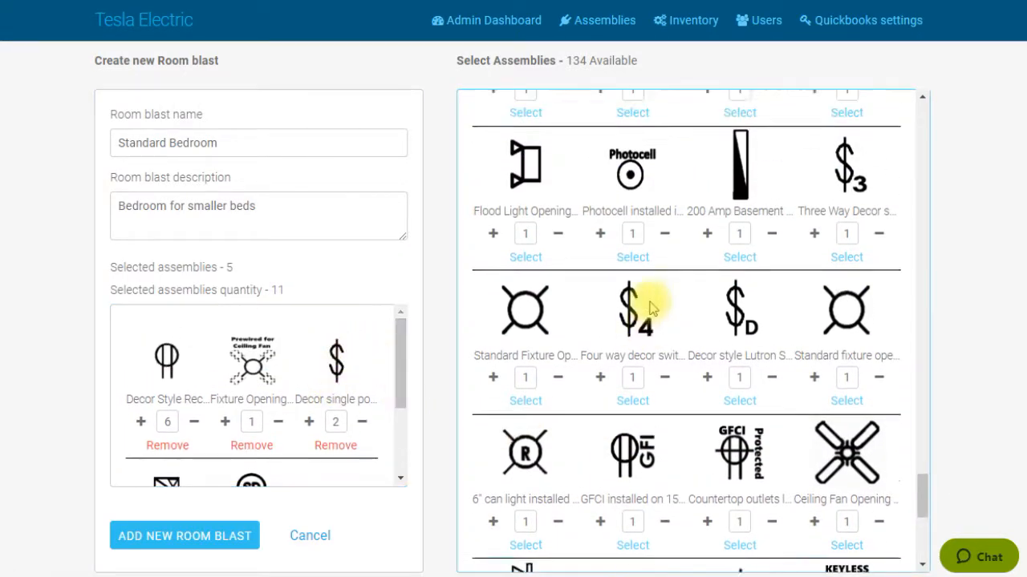
scroll(650, 306, "up", 10)
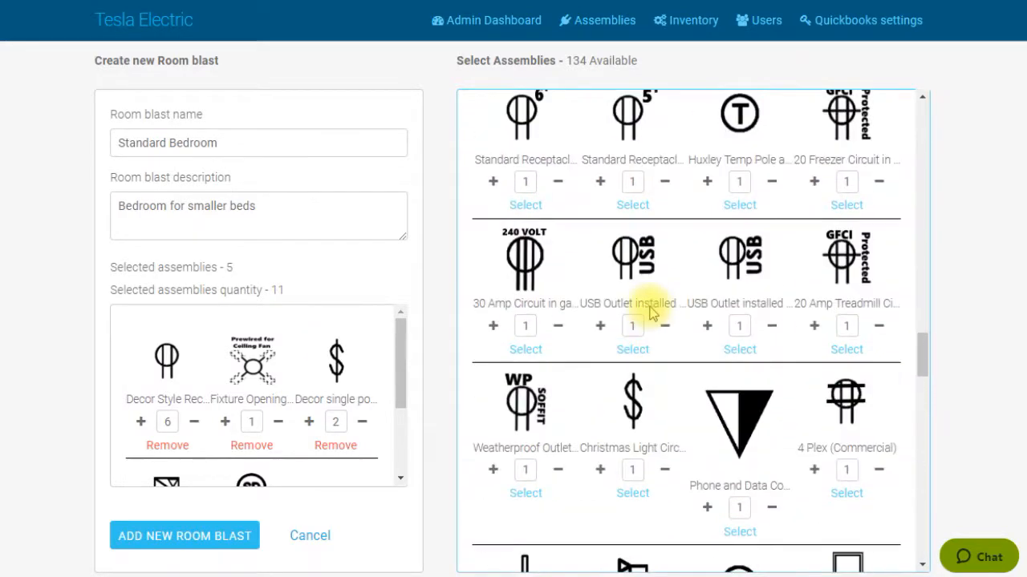
scroll(632, 235, "up", 10)
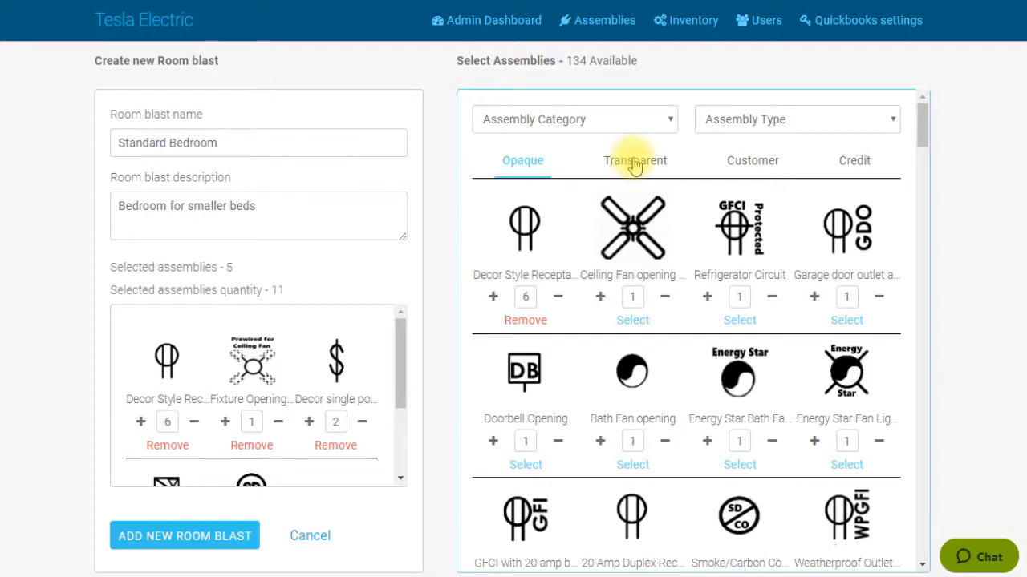
left_click(633, 160)
scroll(759, 344, "up", 2)
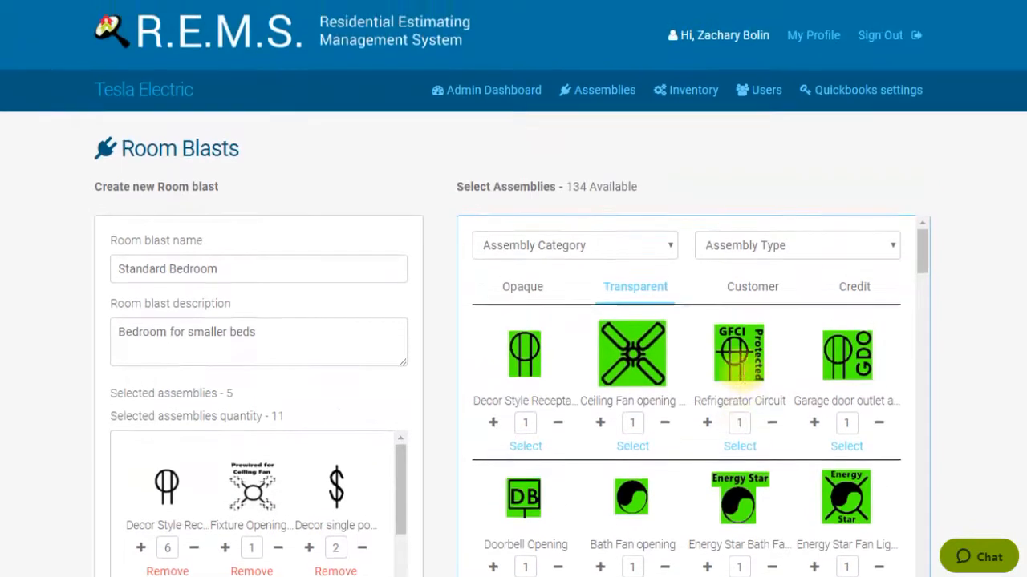
Step: Find the transparent 2 Gang Decora Plate assembly and add one to the room blast
scroll(740, 374, "down", 3)
scroll(806, 337, "down", 12)
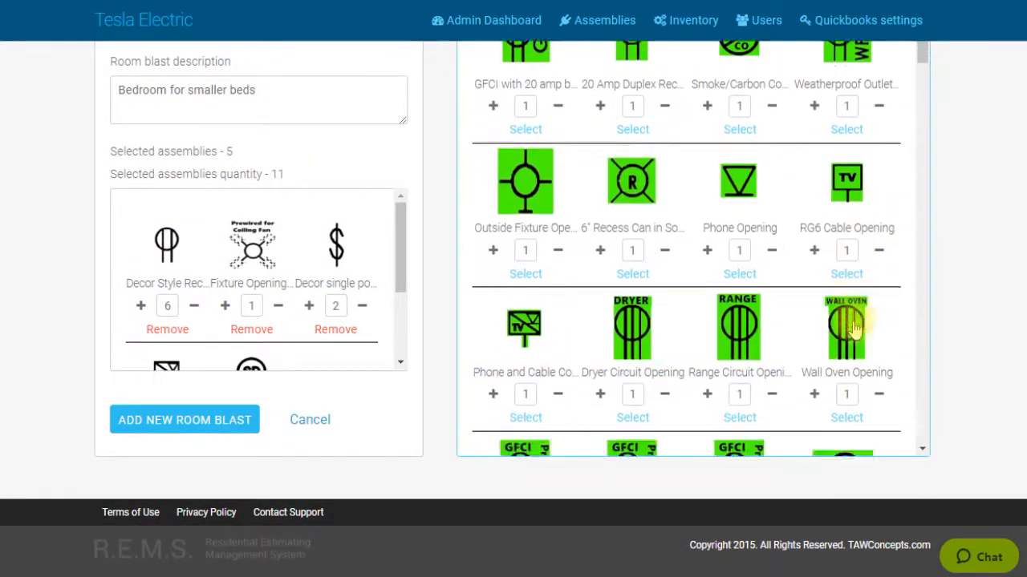
scroll(855, 329, "down", 12)
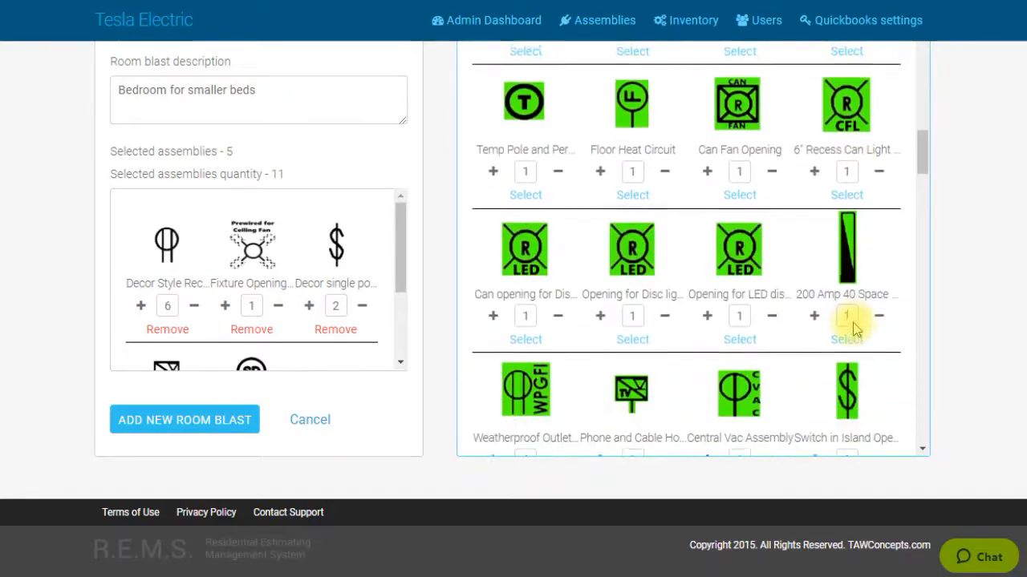
scroll(855, 329, "down", 12)
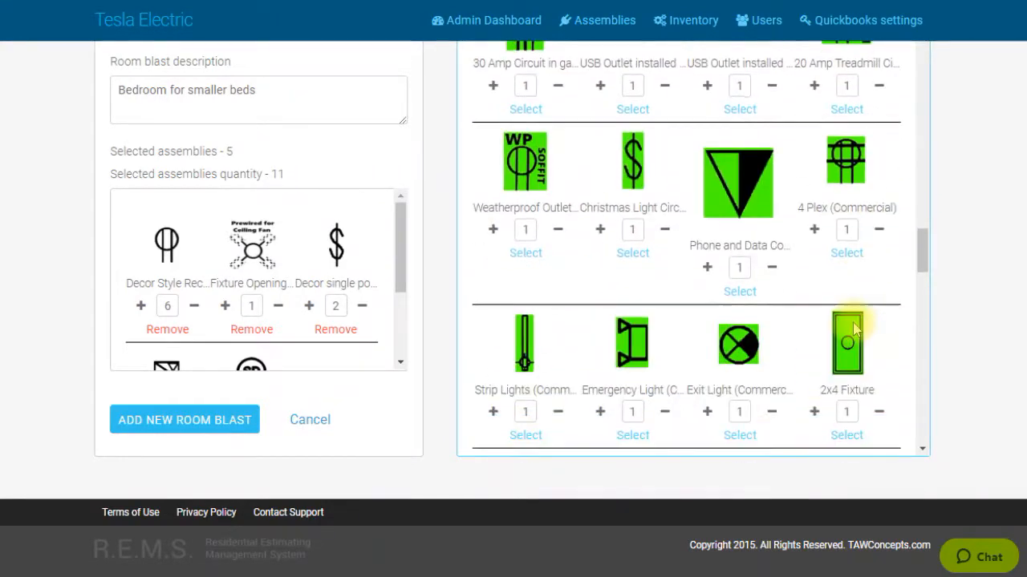
scroll(855, 329, "down", 8)
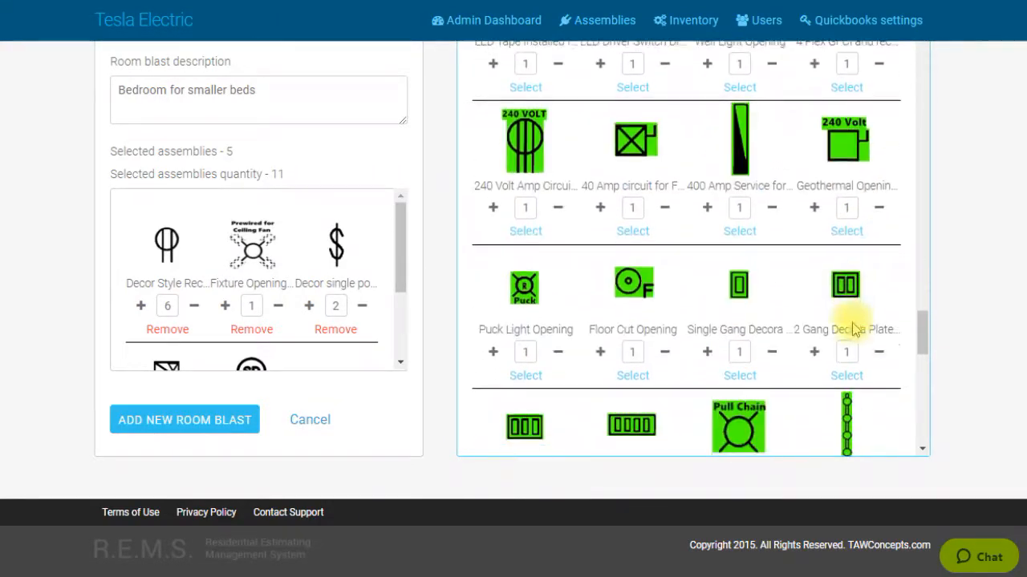
left_click(847, 377)
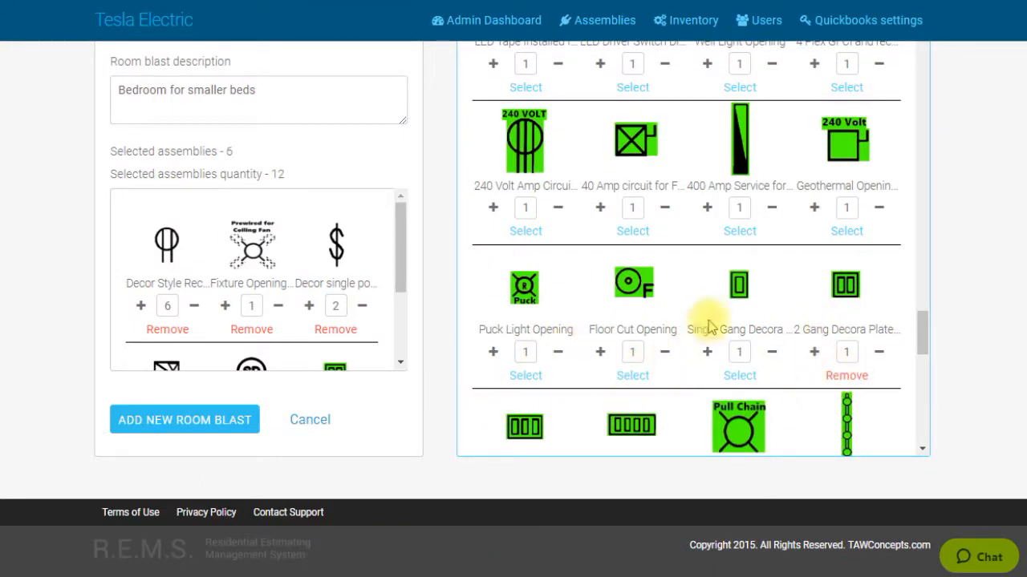
Step: Try adding one transparent Pull Chain Fixture assembly to the room blast and remove it again from the selected assemblies
scroll(707, 327, "down", 2)
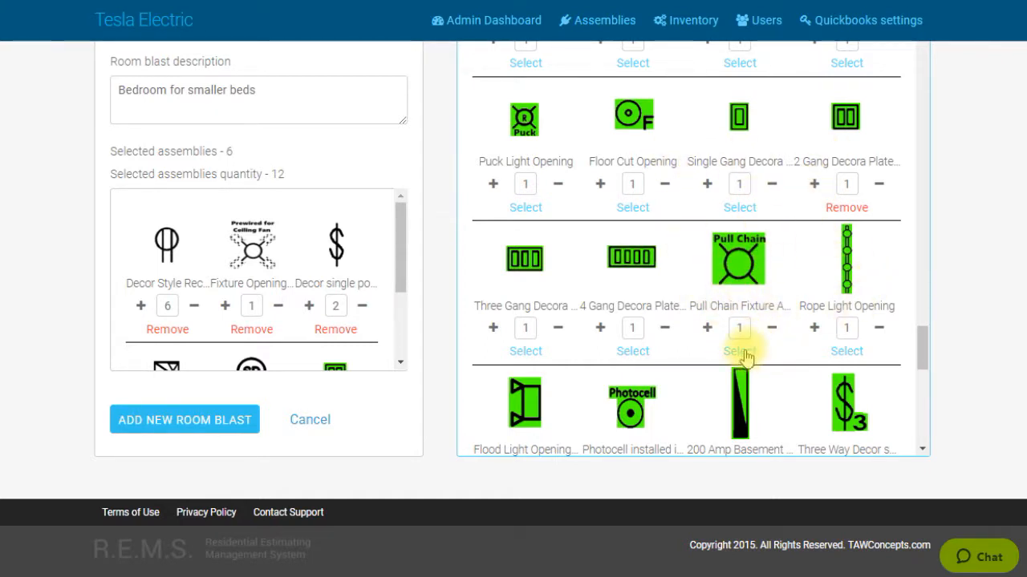
scroll(393, 257, "down", 1)
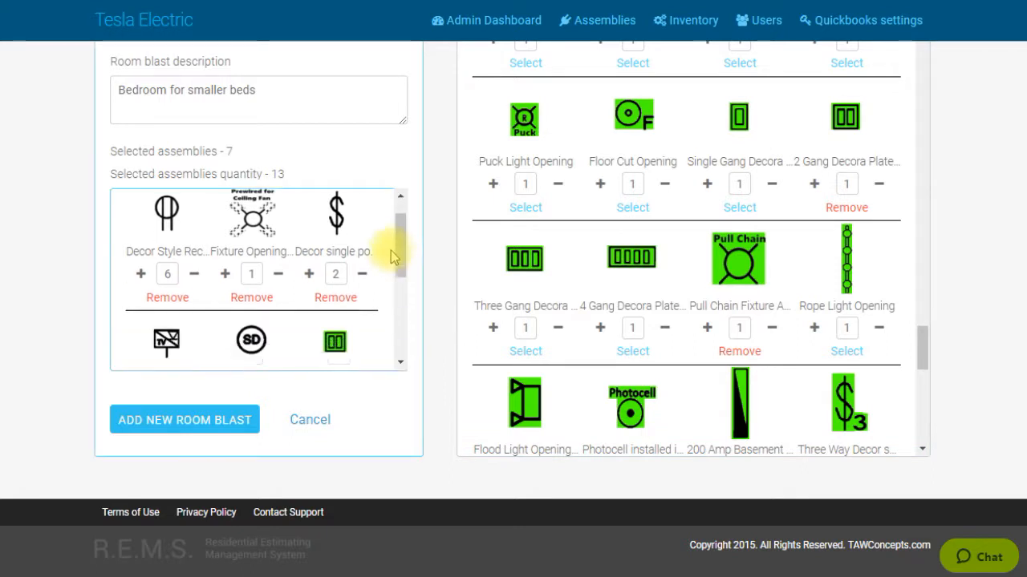
scroll(394, 254, "up", 1)
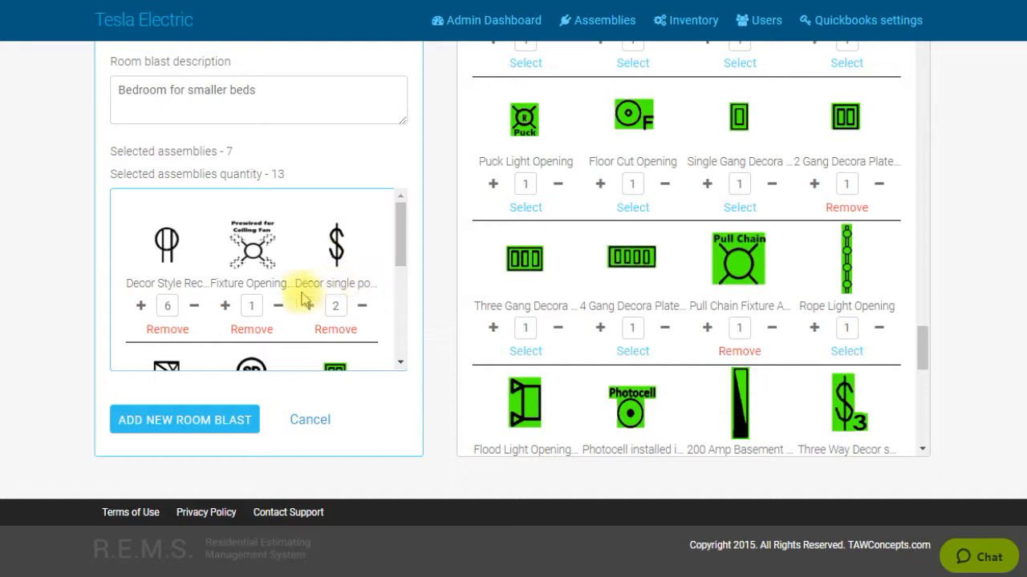
scroll(406, 263, "down", 1)
scroll(389, 273, "down", 1)
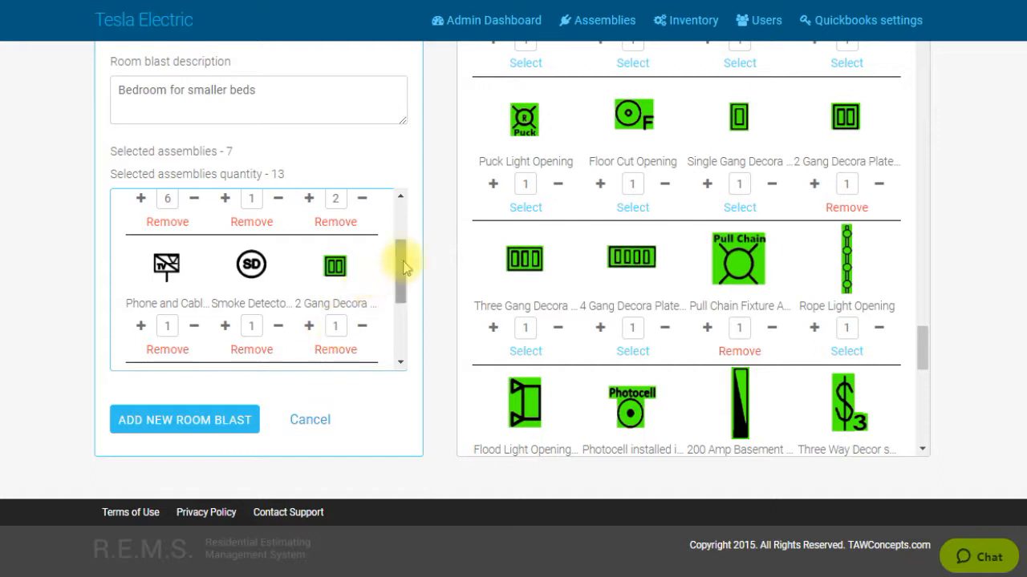
scroll(404, 273, "down", 2)
scroll(405, 303, "down", 1)
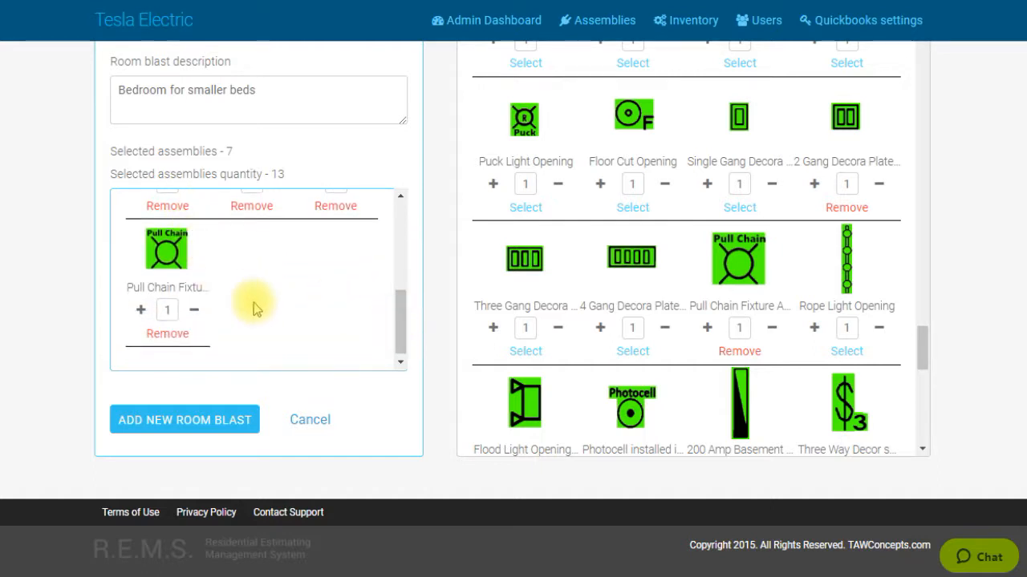
left_click(167, 335)
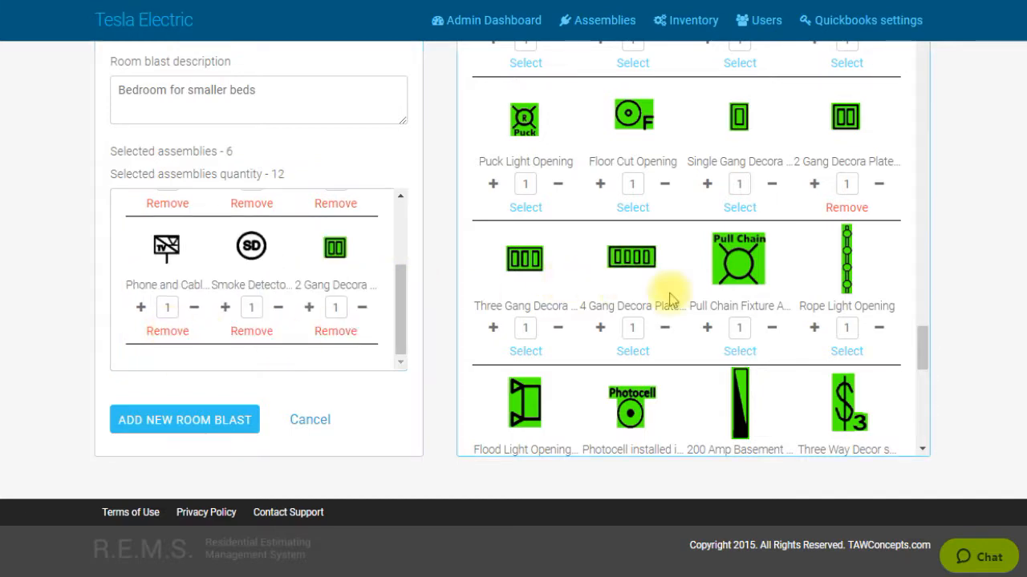
Step: Review the selected assemblies and save the Standard Bedroom configuration as a new room blast
scroll(705, 305, "up", 5)
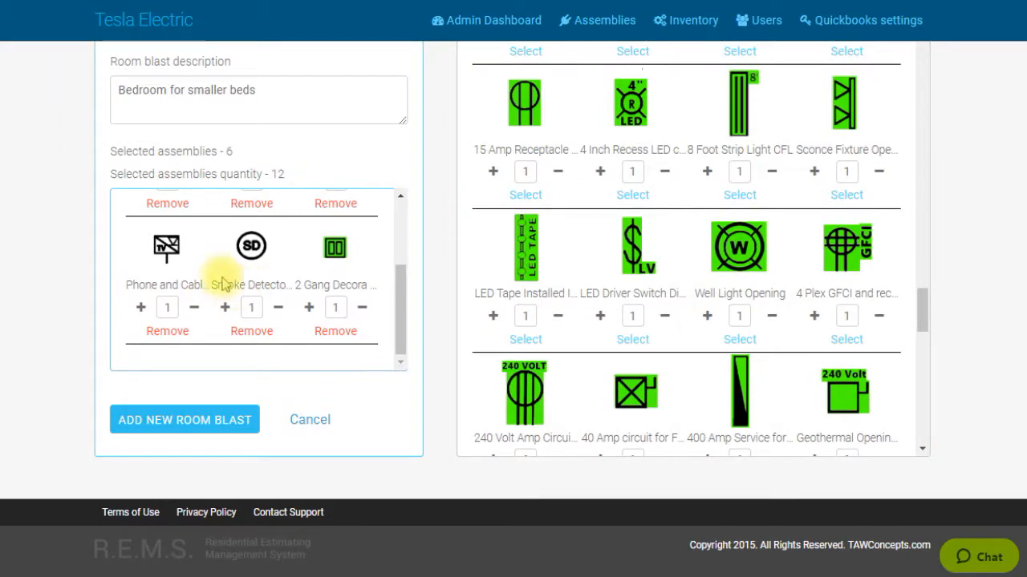
scroll(351, 286, "up", 3)
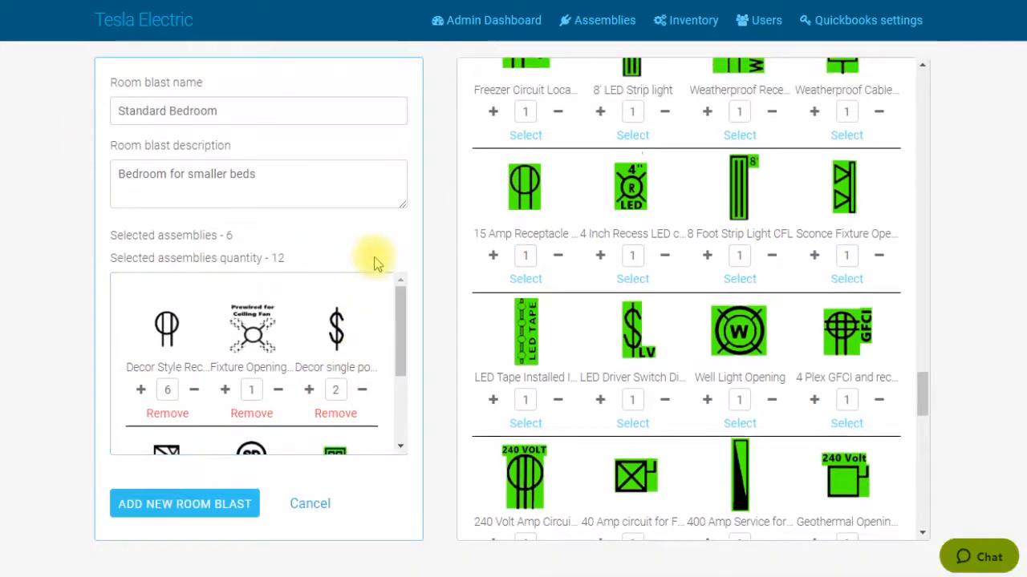
scroll(377, 259, "down", 2)
scroll(377, 260, "up", 2)
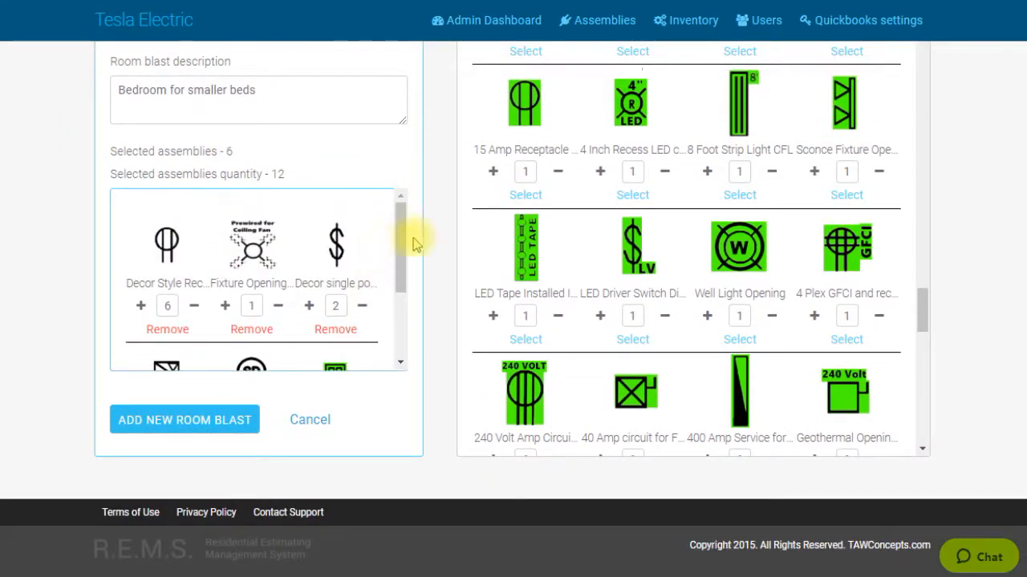
scroll(571, 198, "up", 1)
scroll(571, 198, "up", 3)
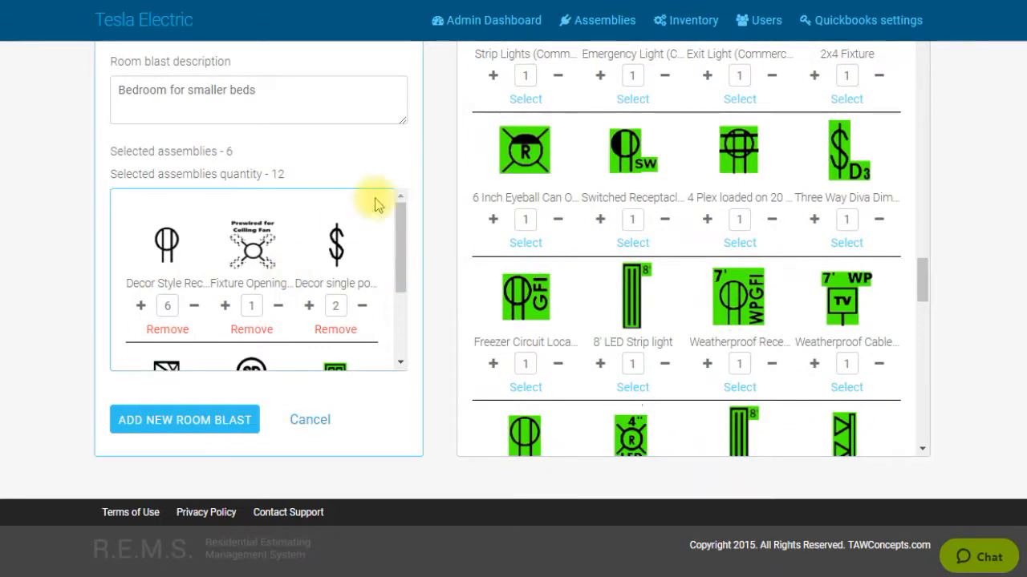
scroll(393, 250, "down", 1)
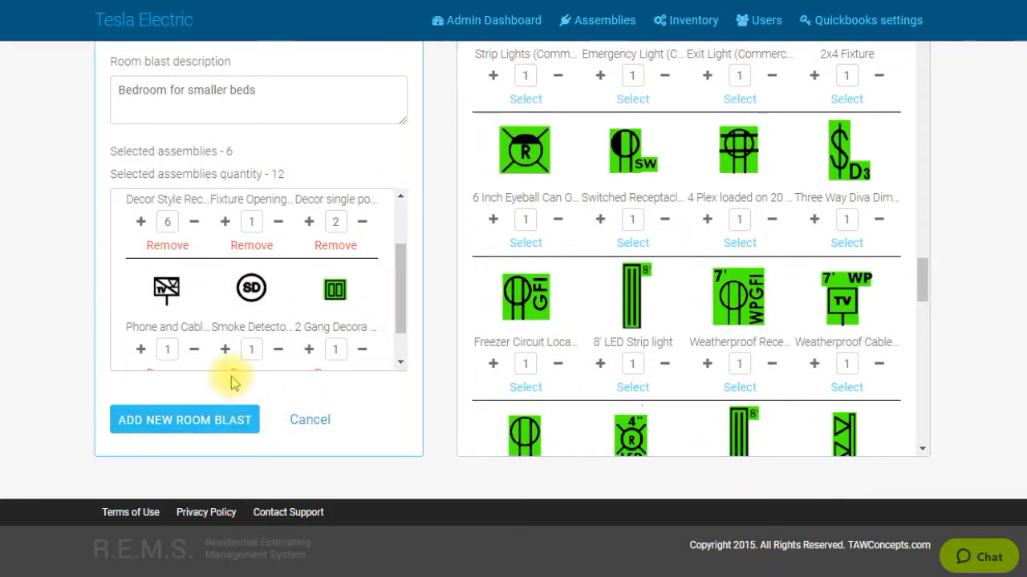
left_click(231, 425)
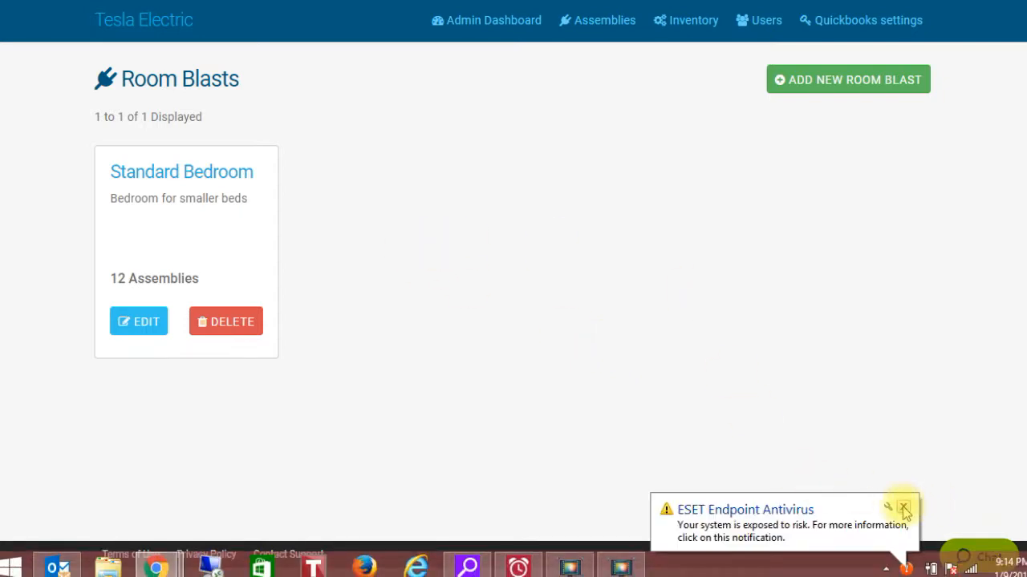
Step: Dismiss the antivirus notification and open the Standard Bedroom room blast for editing
left_click(904, 509)
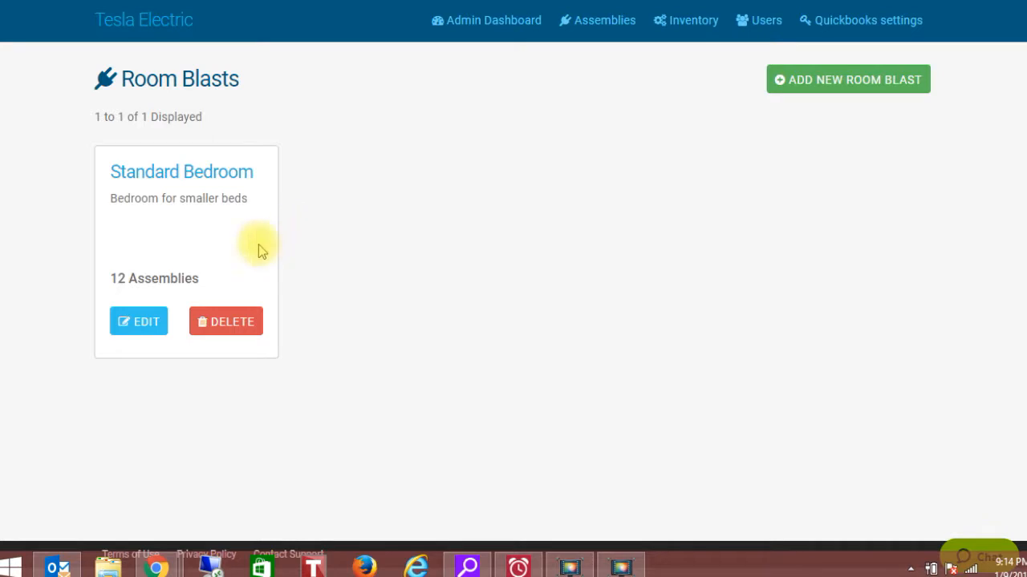
left_click(138, 321)
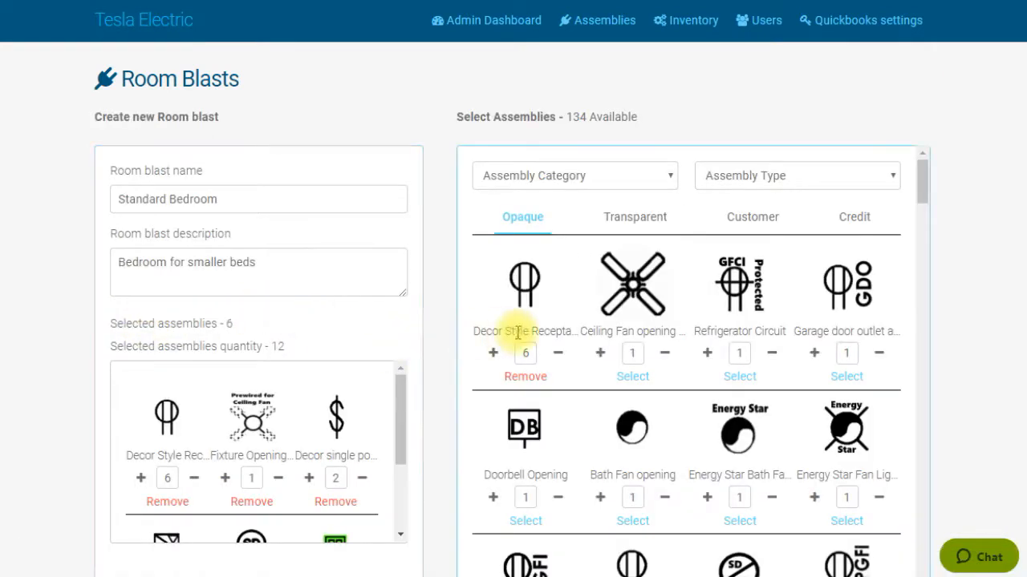
scroll(599, 345, "down", 1)
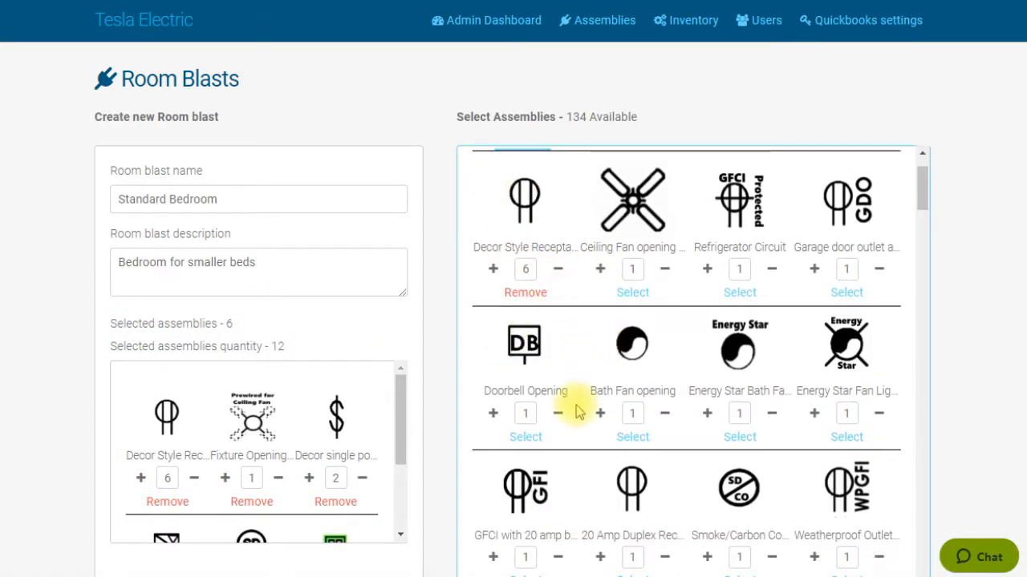
scroll(411, 450, "down", 2)
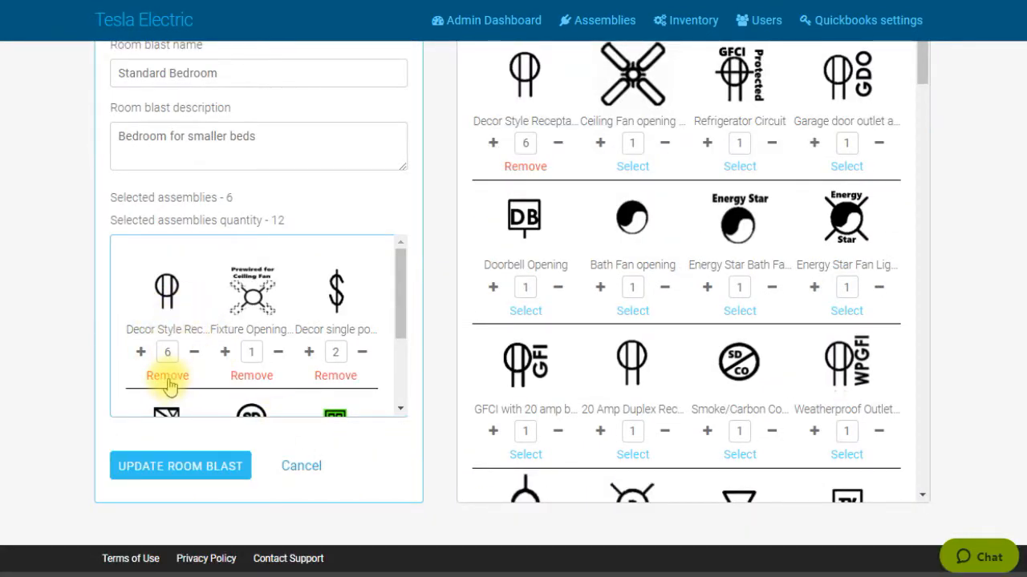
Step: Remove the Decor Style Receptacle assembly from the room blast and add it back with a quantity of 5
left_click(168, 379)
scroll(584, 305, "up", 1)
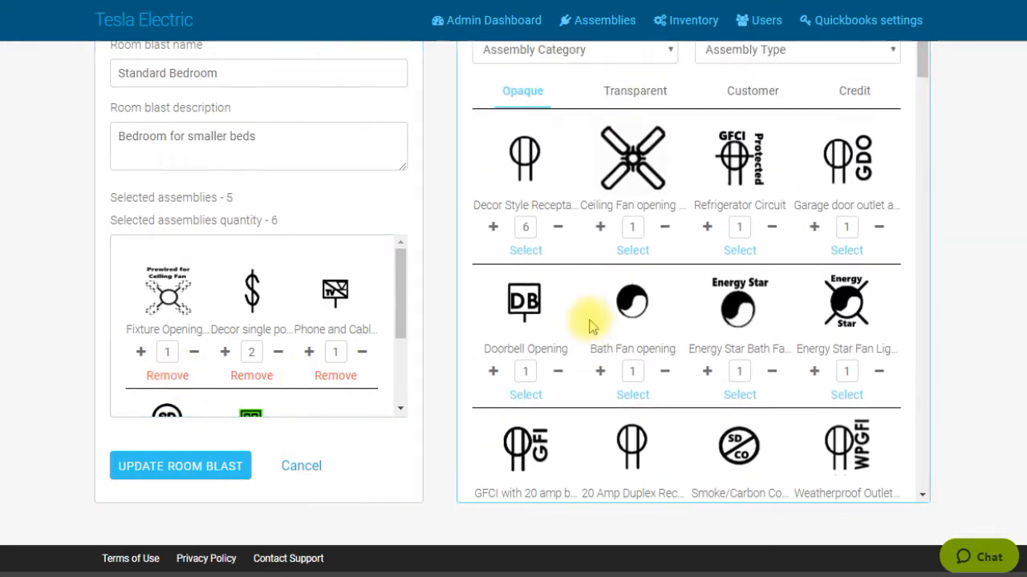
scroll(572, 277, "up", 3)
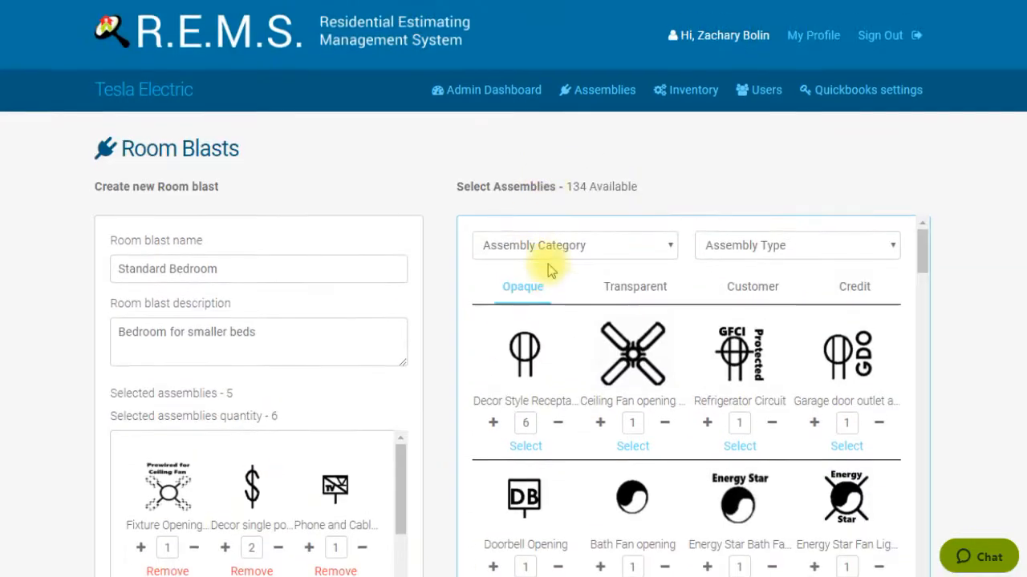
double_click(527, 425)
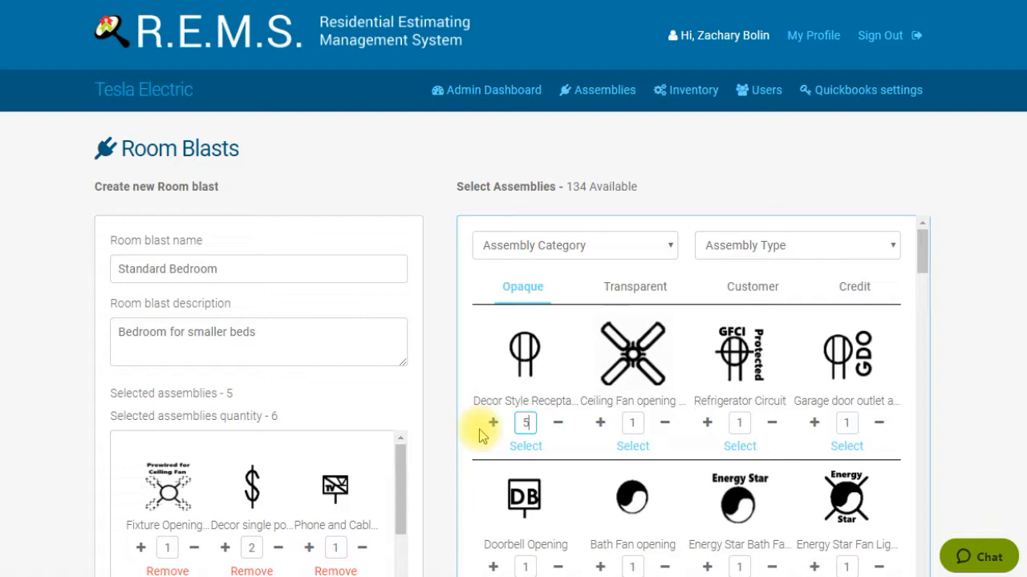
type("5")
left_click(213, 531)
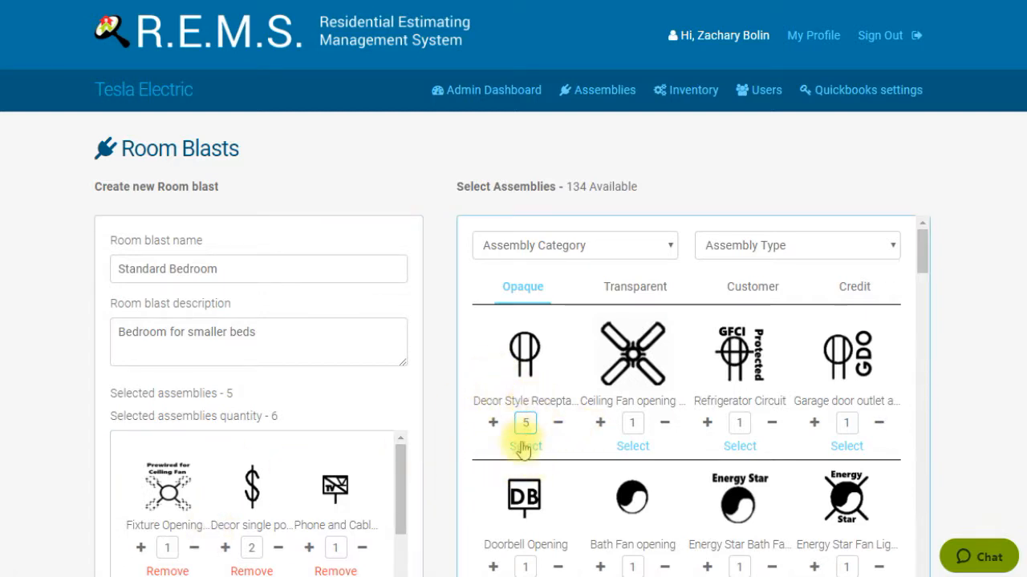
scroll(449, 453, "down", 2)
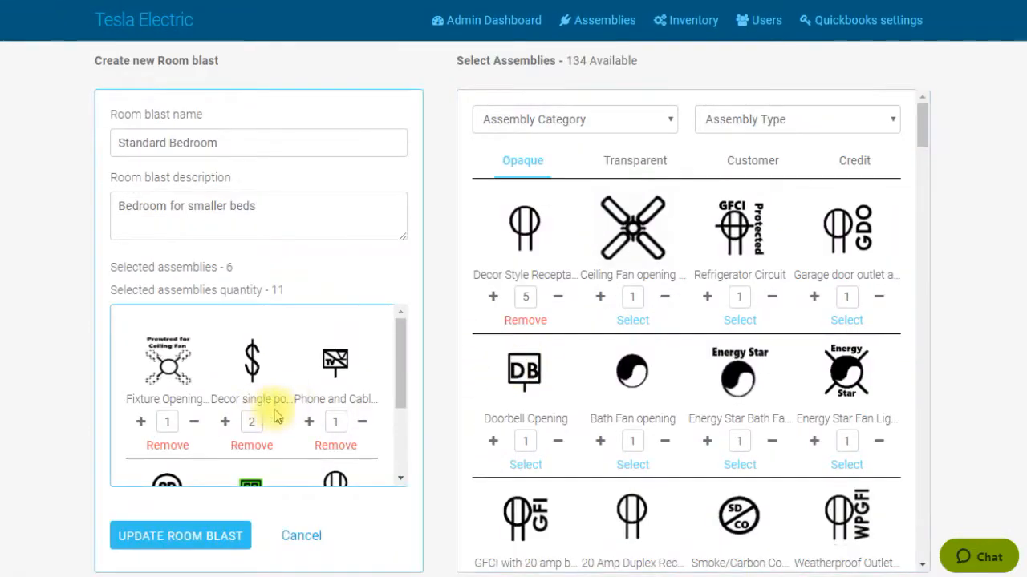
Step: Remove the Decor Style Receptacle assembly, add it back with a quantity of 6, and save the updated room blast
scroll(296, 413, "down", 2)
scroll(293, 408, "up", 2)
scroll(295, 405, "down", 2)
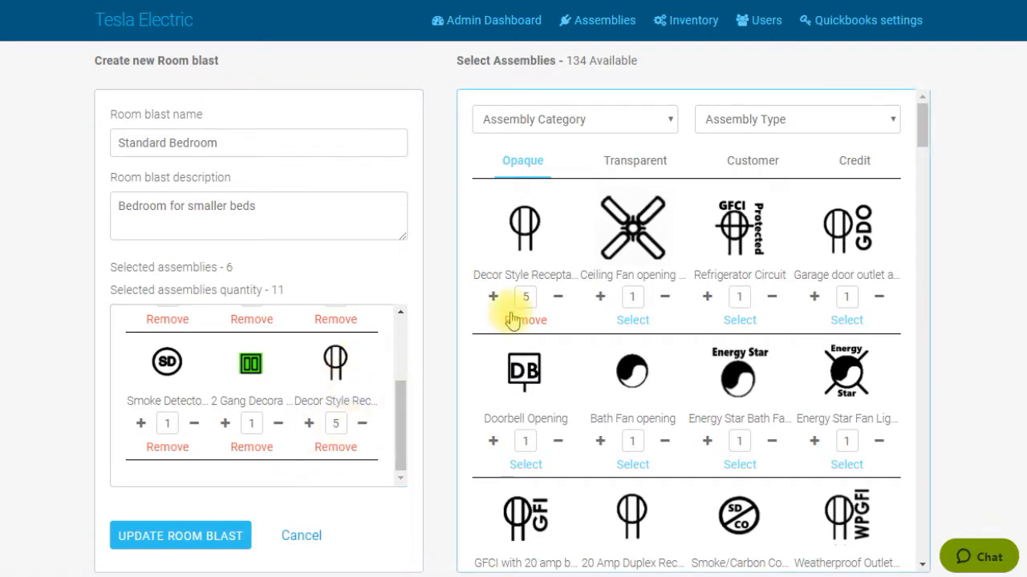
left_click(335, 451)
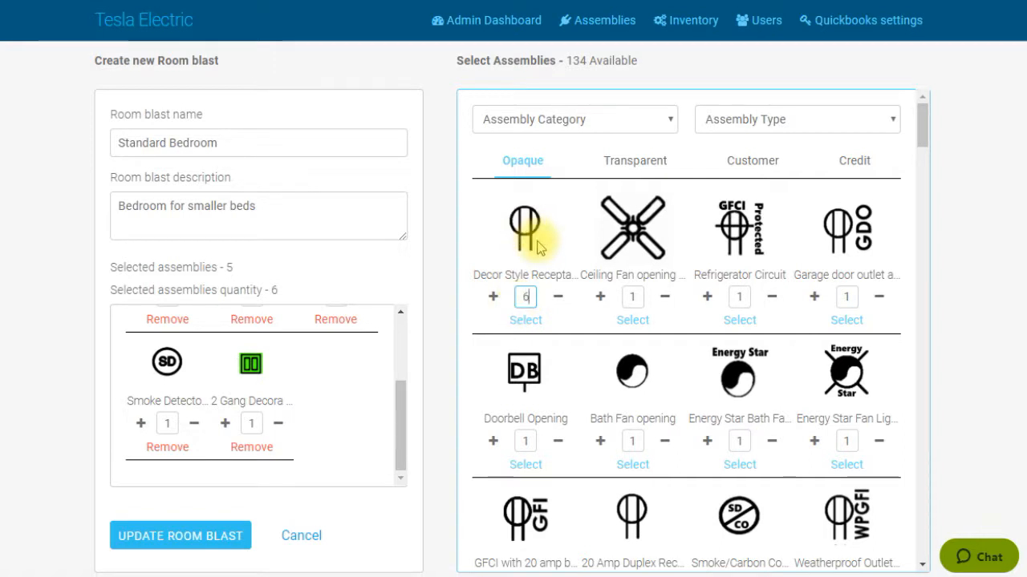
left_click(525, 320)
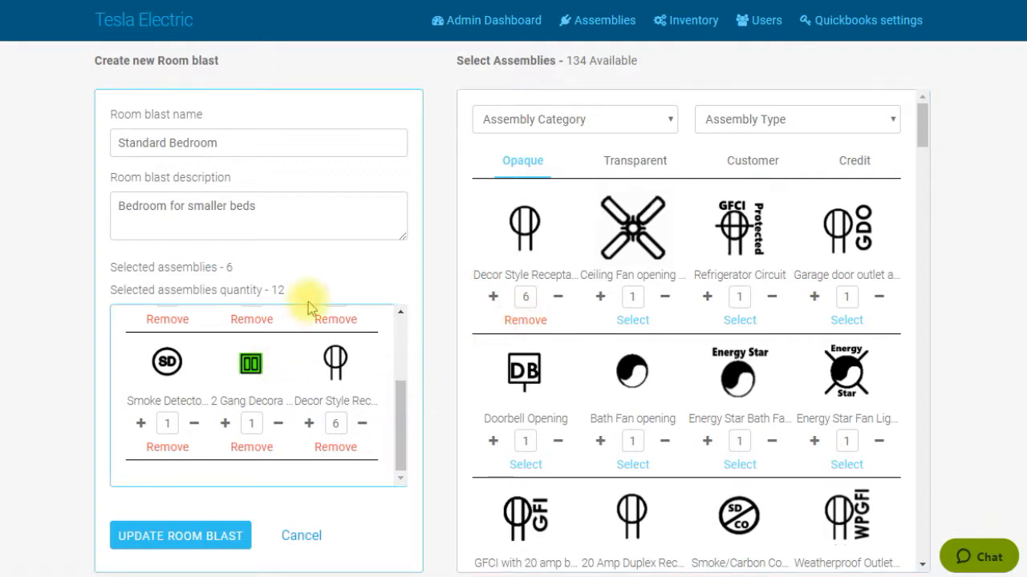
scroll(314, 492, "down", 1)
left_click(195, 452)
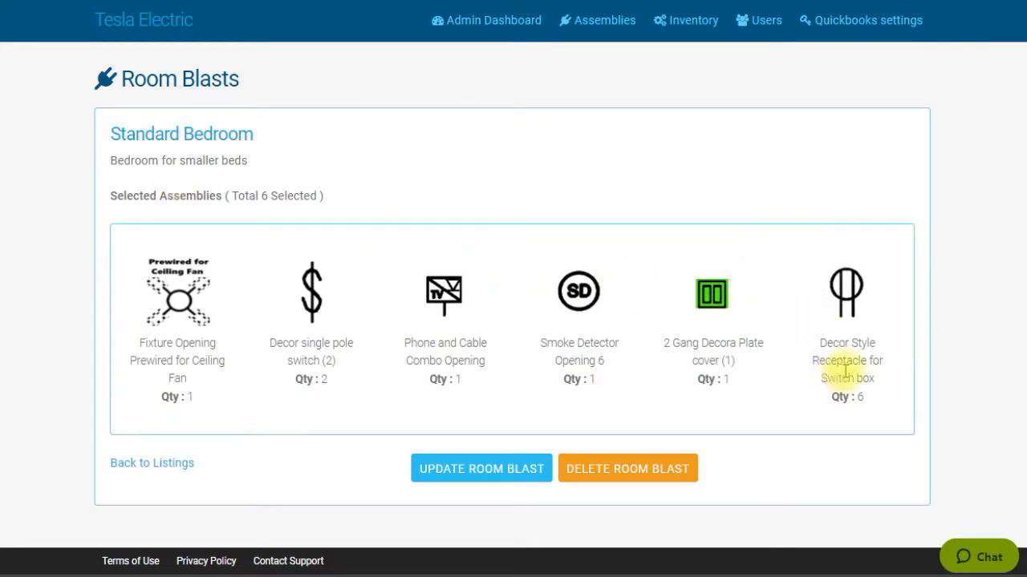
Step: Reopen the Standard Bedroom room blast for editing, review its selected assemblies, and save it again
left_click(488, 467)
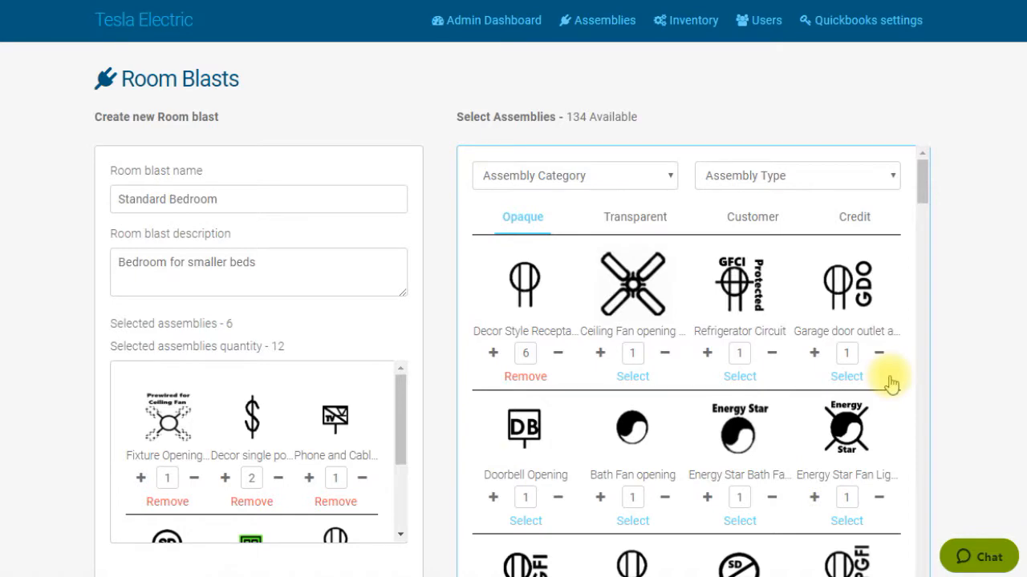
scroll(889, 378, "down", 5)
scroll(888, 378, "up", 4)
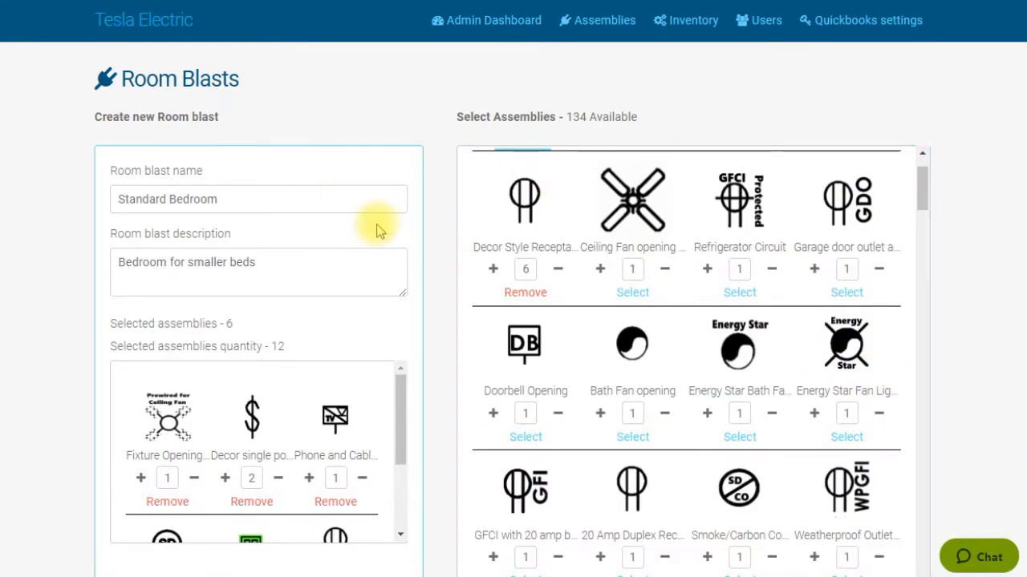
scroll(424, 230, "down", 3)
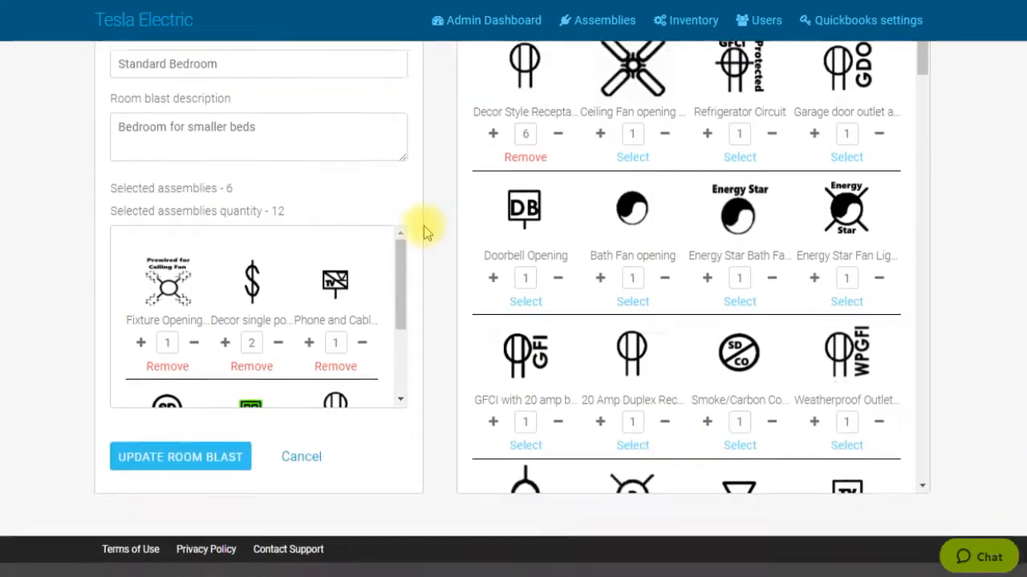
scroll(415, 328, "up", 3)
scroll(415, 328, "down", 3)
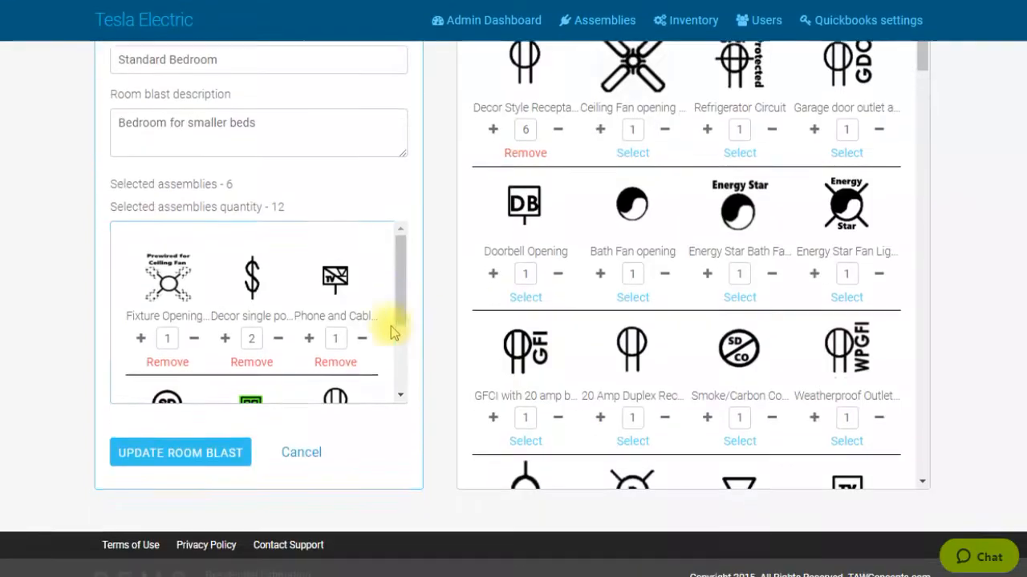
scroll(394, 401, "up", 2)
left_click(183, 536)
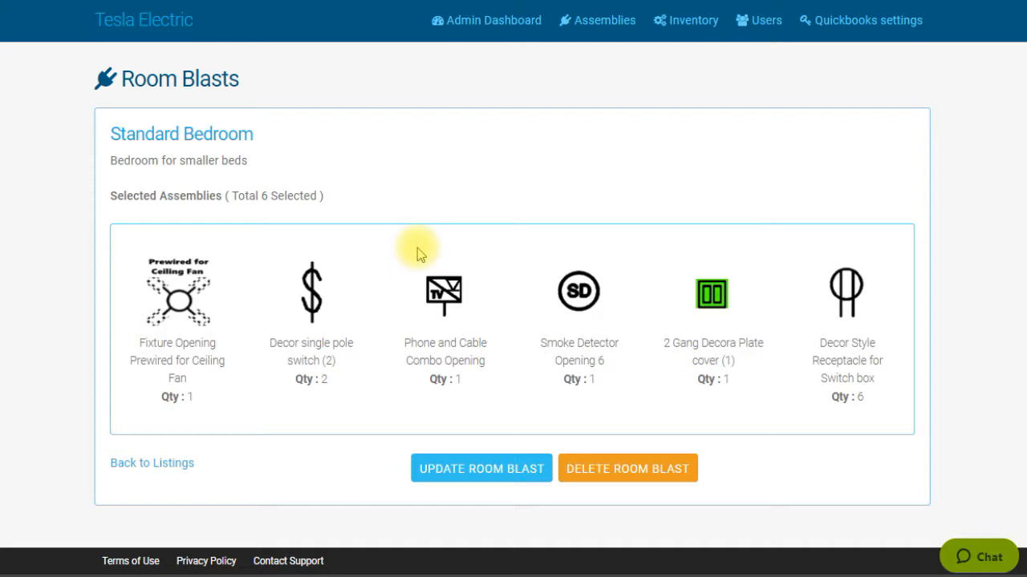
Step: Return to the room blast listing through the assemblies management page and start a new room blast
left_click(610, 21)
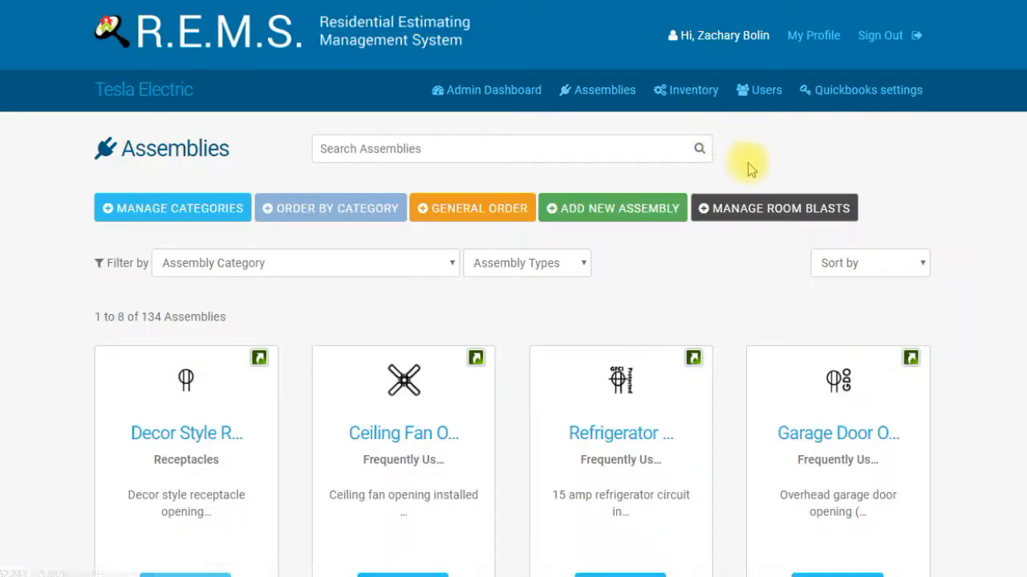
left_click(746, 208)
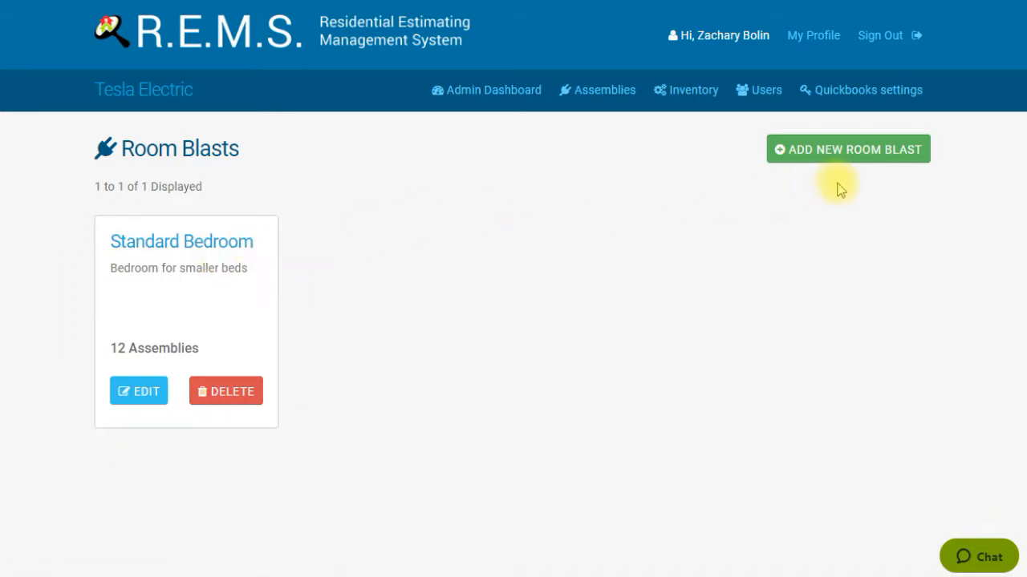
left_click(839, 155)
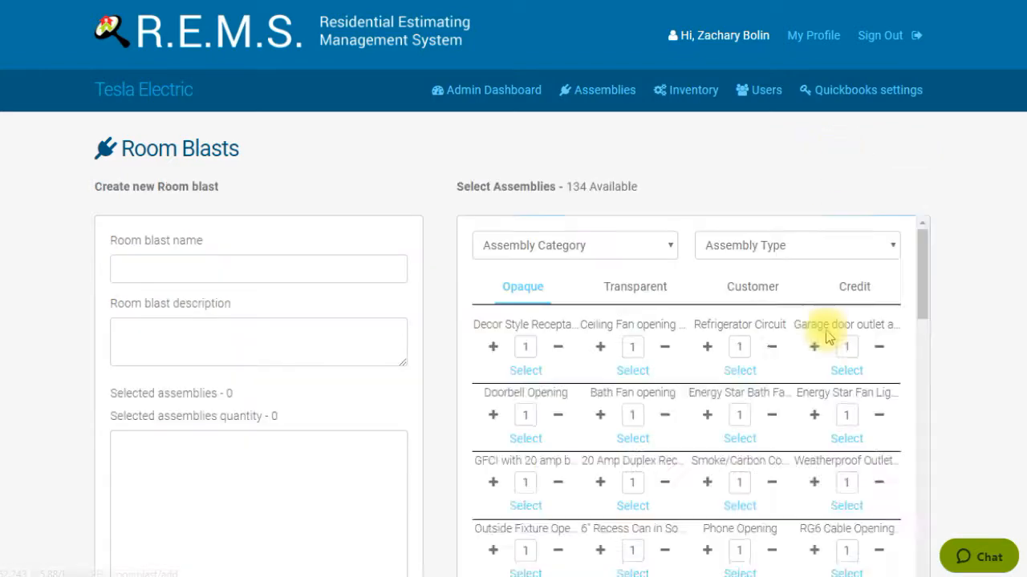
Step: Name the new room blast "Standard Bathroom" and give it the description "Full Bath"
scroll(763, 313, "down", 4)
scroll(766, 335, "down", 4)
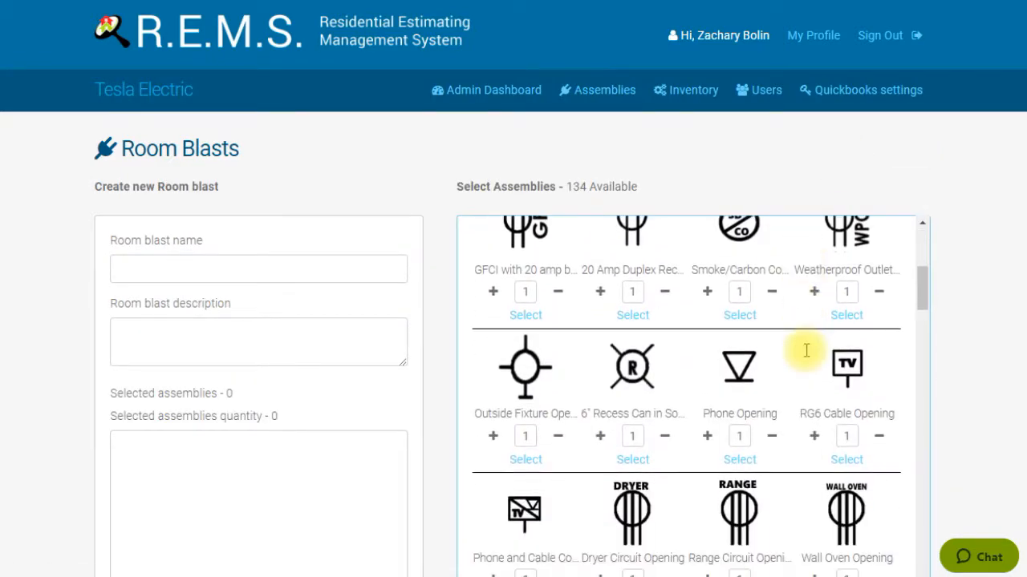
scroll(809, 363, "up", 8)
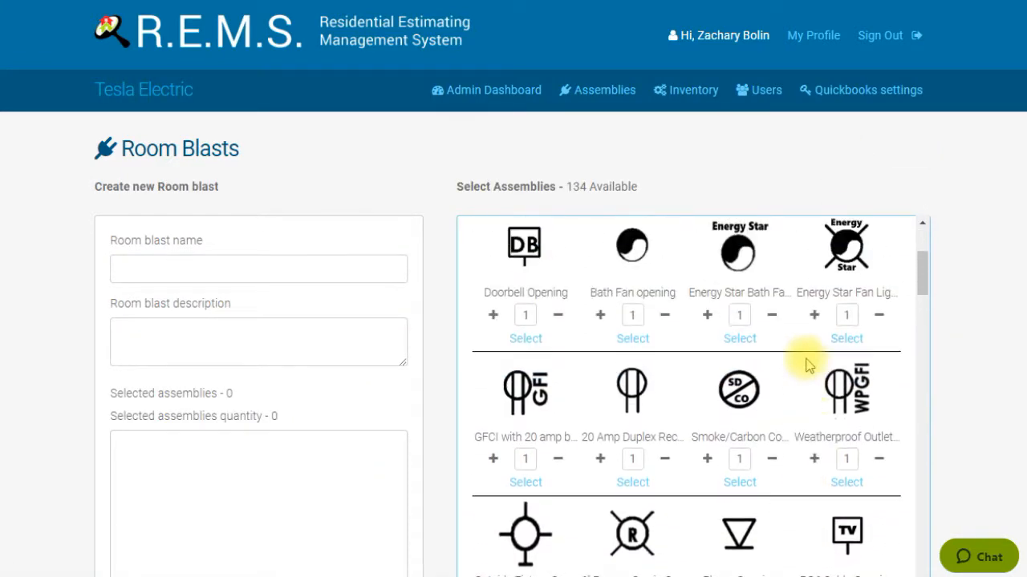
scroll(809, 362, "down", 4)
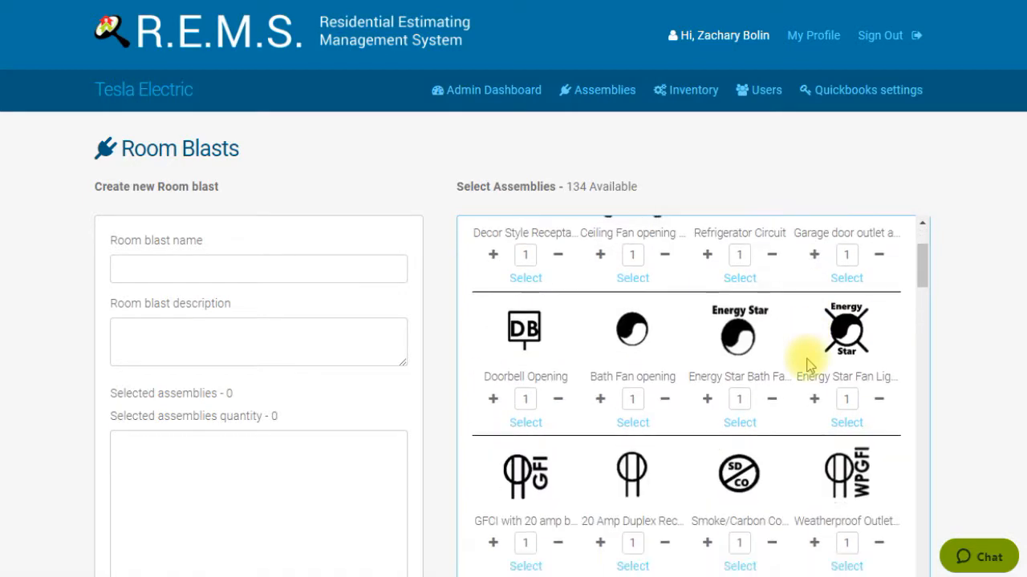
scroll(807, 355, "up", 4)
left_click(168, 274)
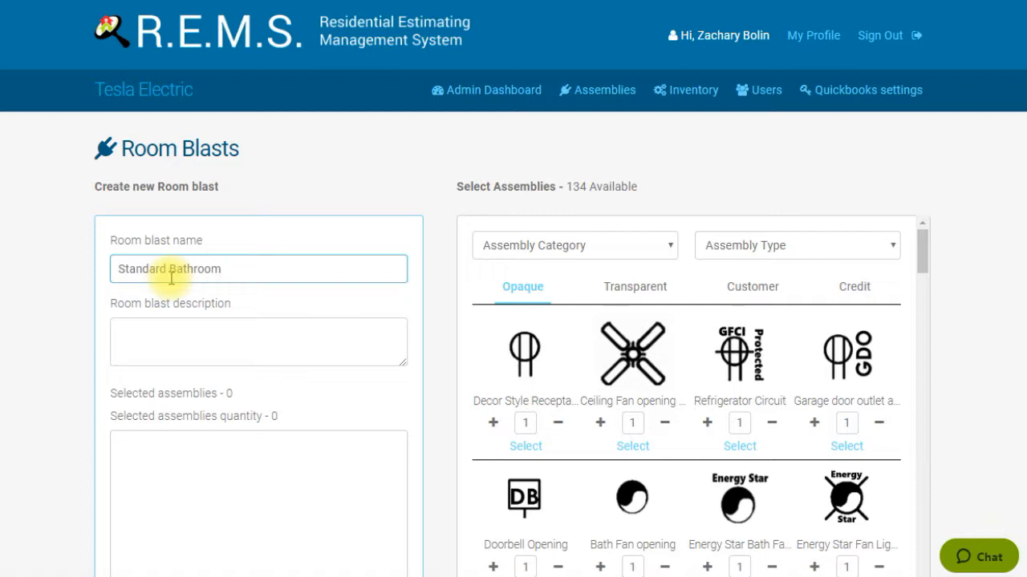
left_click(171, 349)
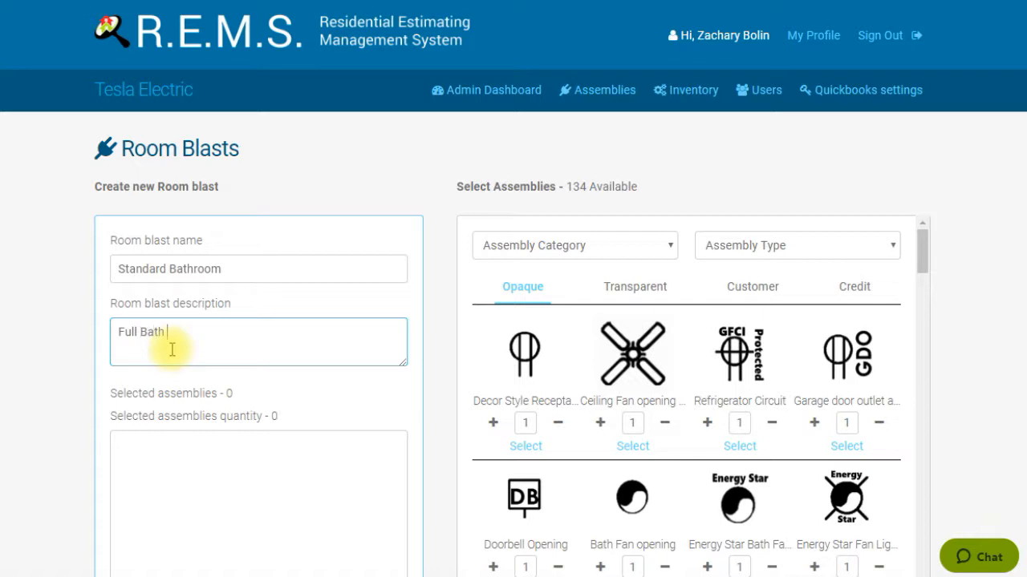
Step: Add one opaque "GFCI with 20 amp" assembly to the Standard Bathroom room blast
scroll(340, 401, "down", 2)
scroll(572, 393, "down", 2)
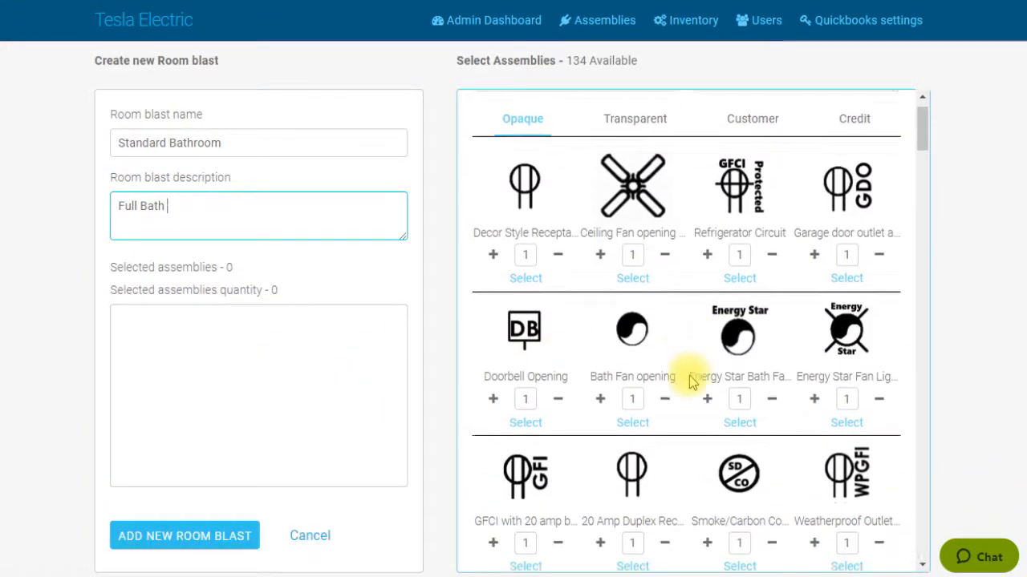
scroll(772, 327, "up", 2)
scroll(773, 327, "down", 3)
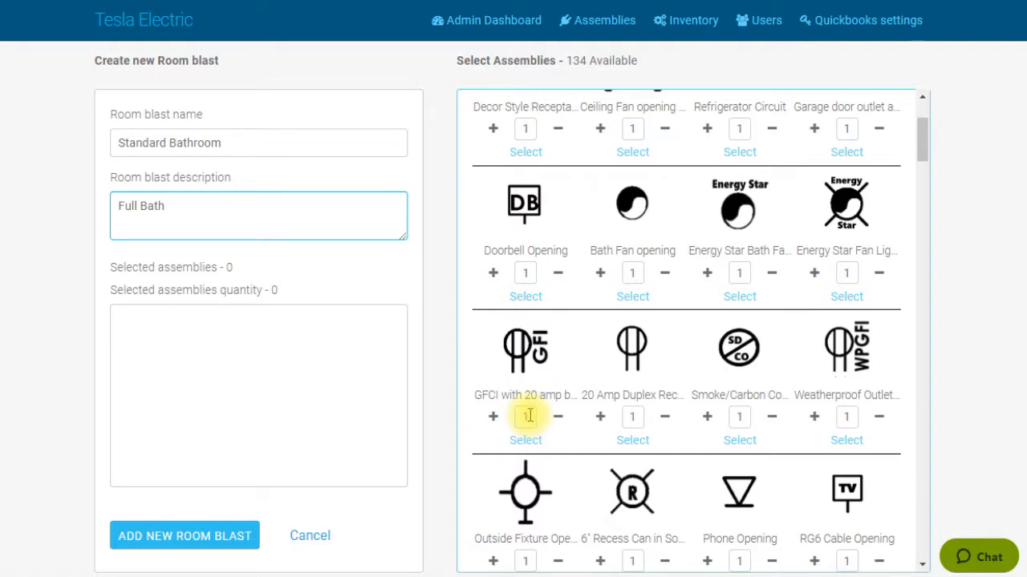
left_click(523, 441)
Step: Find the opaque Vanity Fixture Opening assembly and add one of it to the room blast
scroll(673, 394, "down", 1)
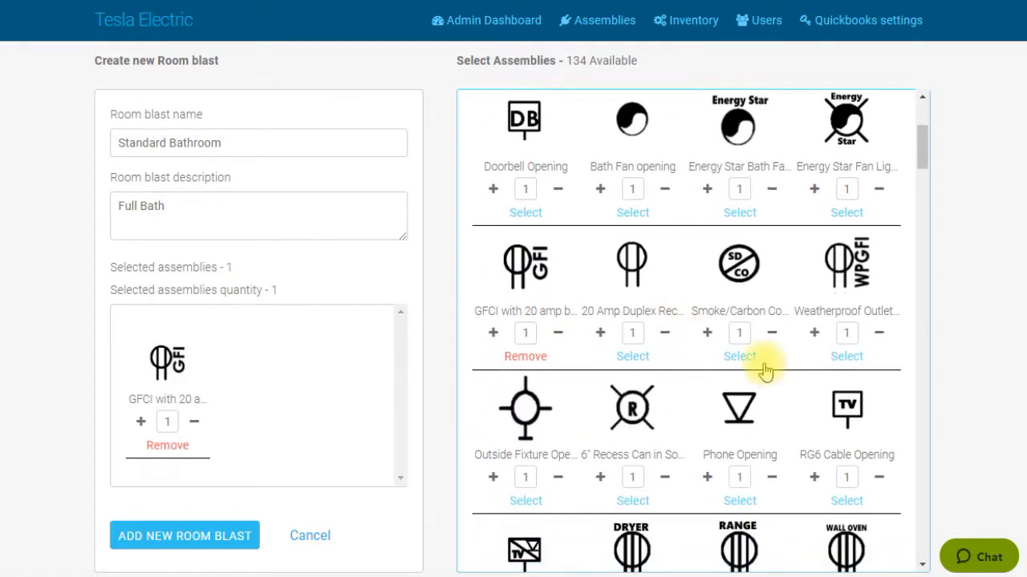
scroll(764, 365, "down", 1)
scroll(766, 370, "down", 10)
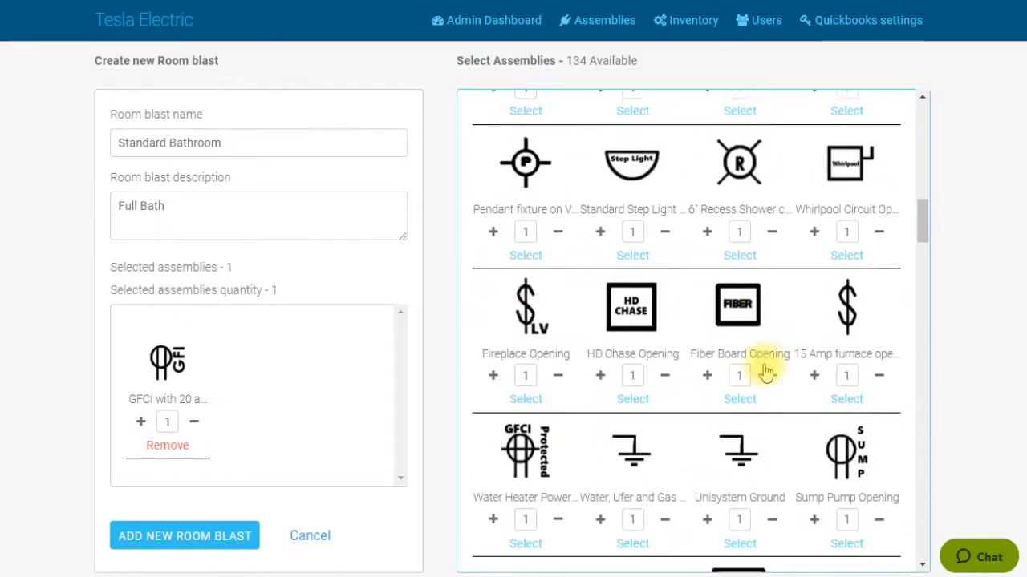
scroll(766, 370, "down", 10)
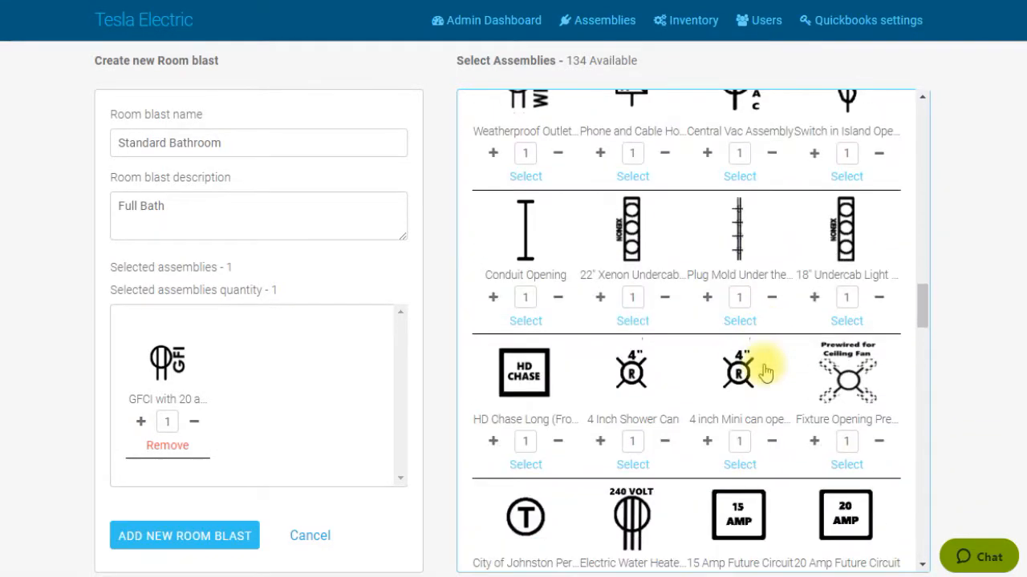
scroll(766, 371, "down", 8)
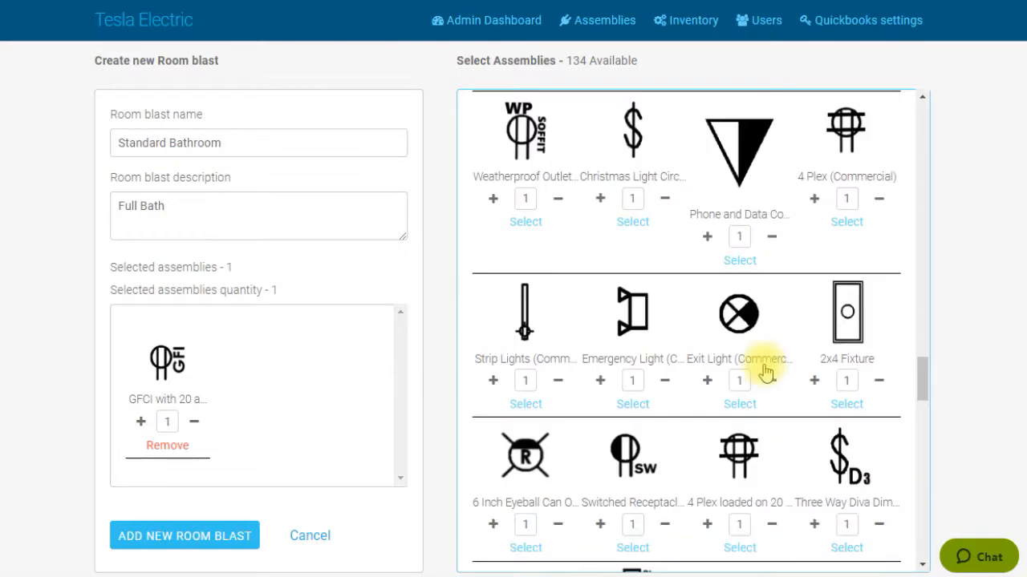
scroll(766, 370, "down", 6)
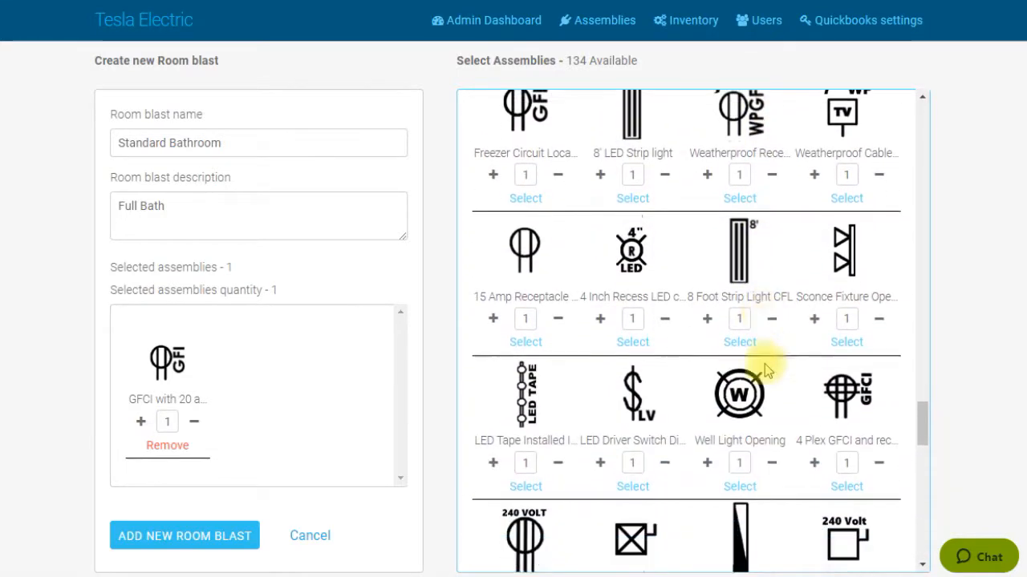
scroll(765, 370, "down", 8)
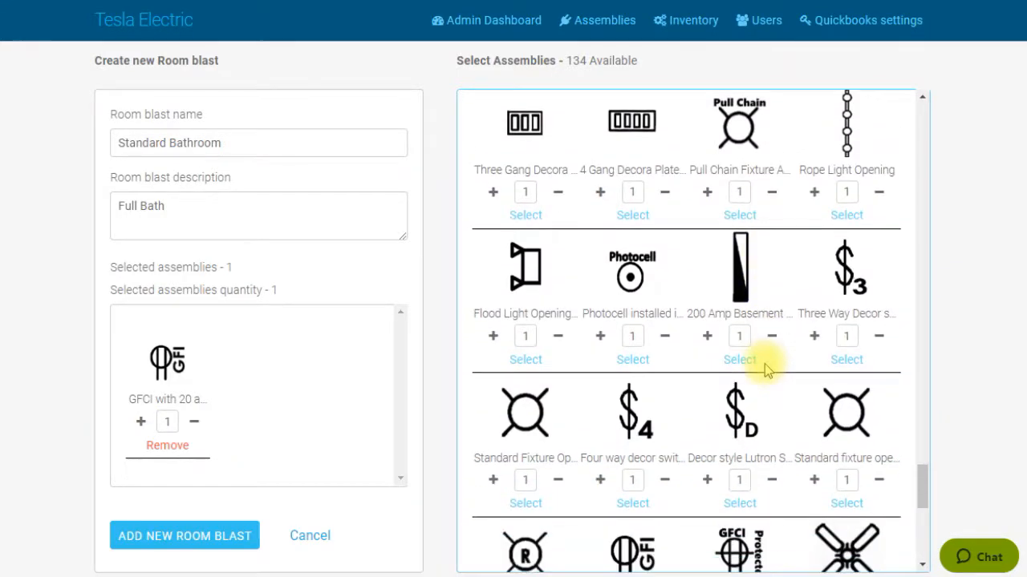
scroll(766, 368, "down", 5)
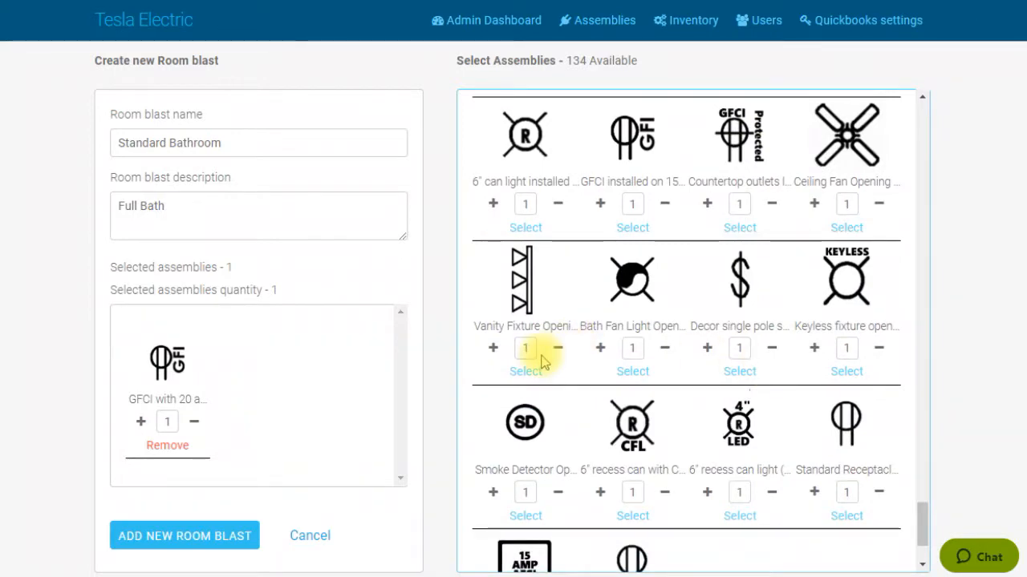
left_click(526, 372)
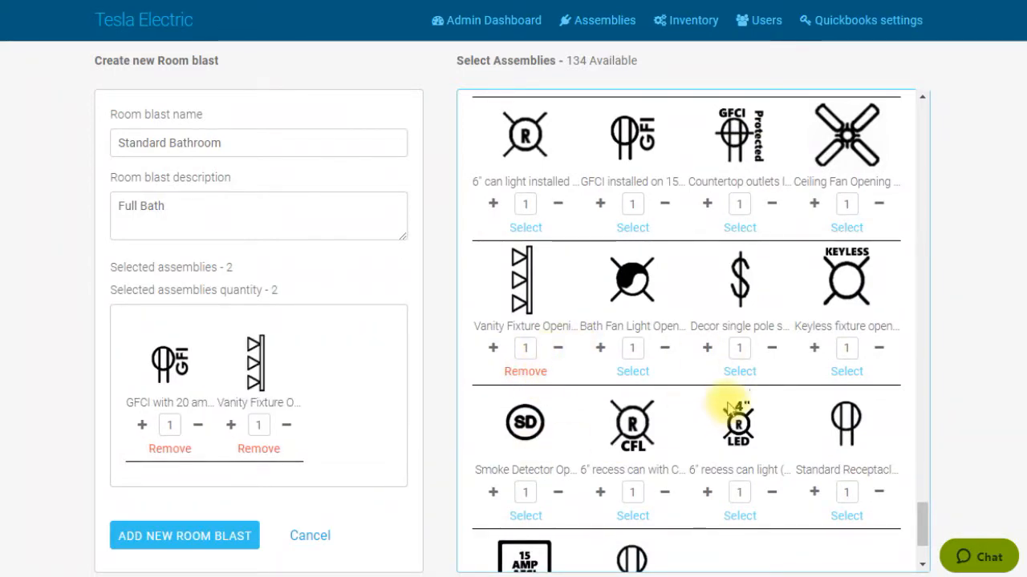
Step: Add the opaque Decor single pole switch assembly to the room blast with a quantity of 2
scroll(731, 405, "up", 2)
scroll(738, 394, "down", 4)
scroll(765, 383, "up", 1)
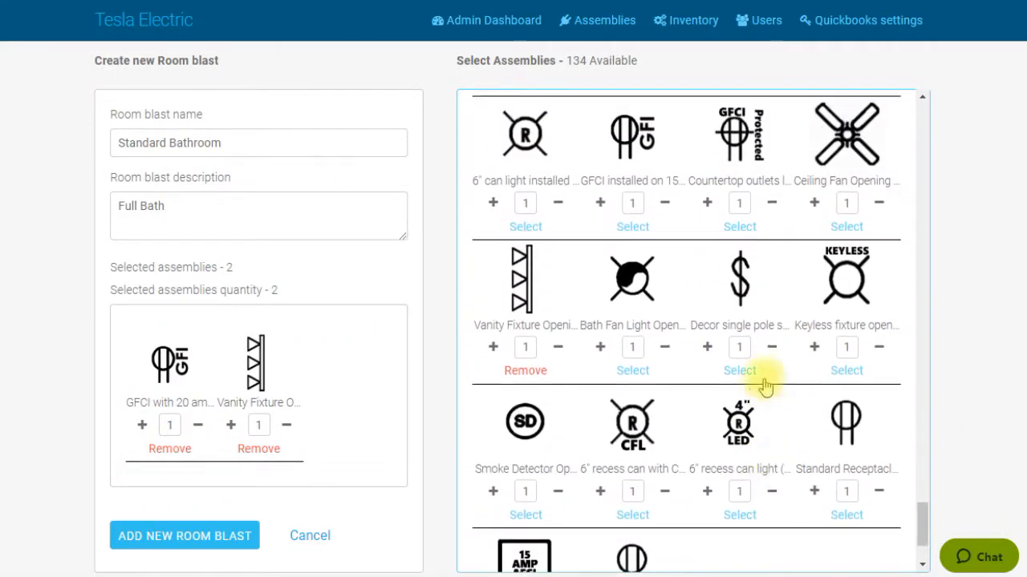
double_click(738, 348)
type("2")
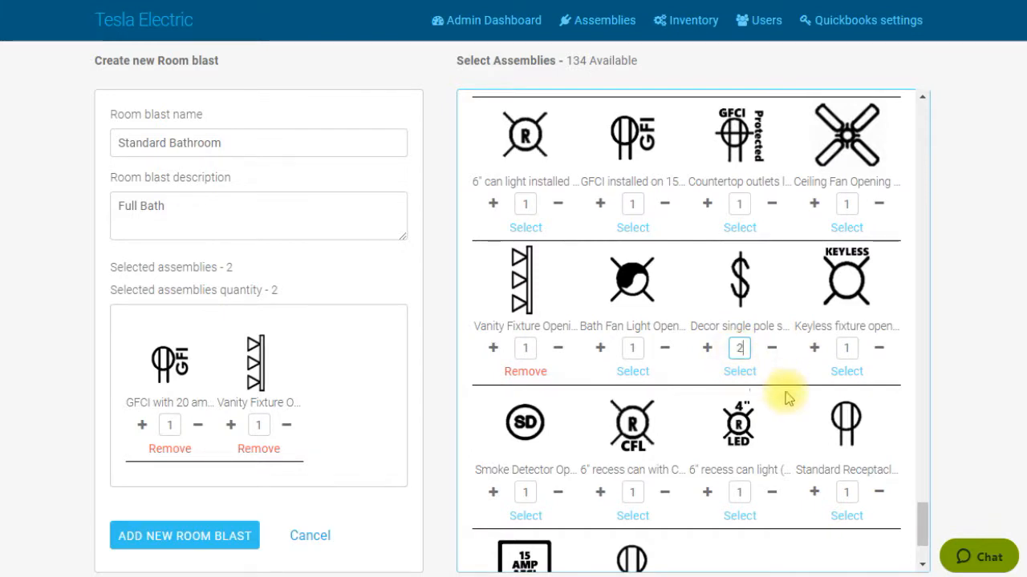
left_click(739, 373)
Step: Add one opaque Bath Fan Light Opening assembly to the Standard Bathroom room blast
scroll(600, 397, "down", 1)
scroll(600, 396, "up", 2)
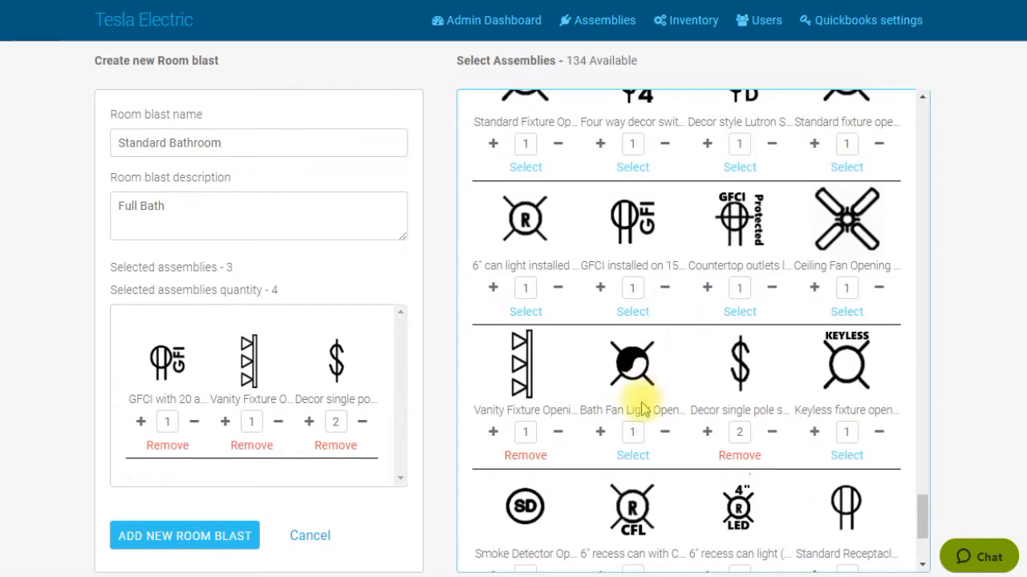
left_click(633, 455)
Step: Find the transparent 2 Gang Decora Plate assembly and add one of it to the Standard Bathroom room blast
scroll(654, 337, "up", 10)
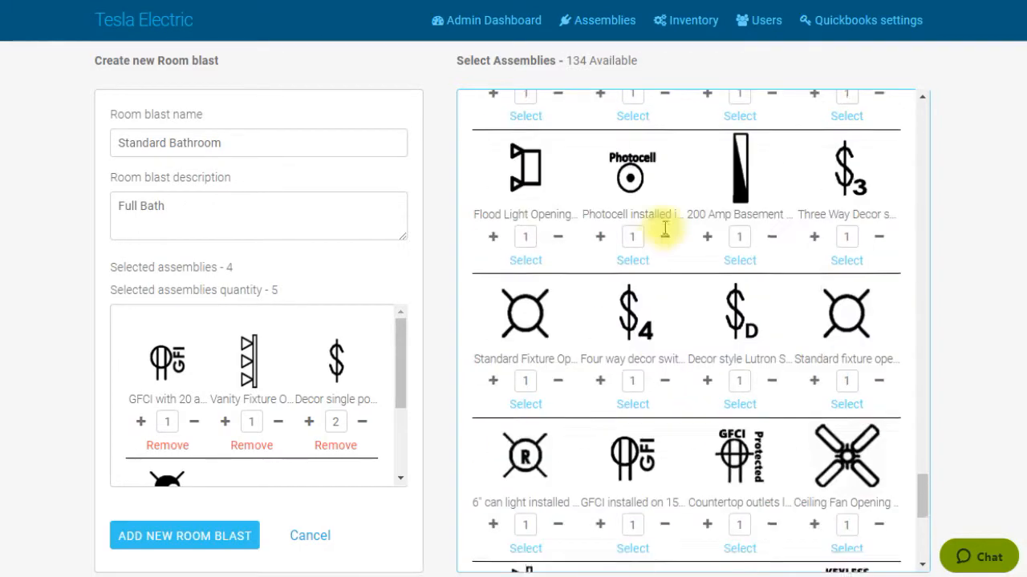
scroll(658, 272, "up", 12)
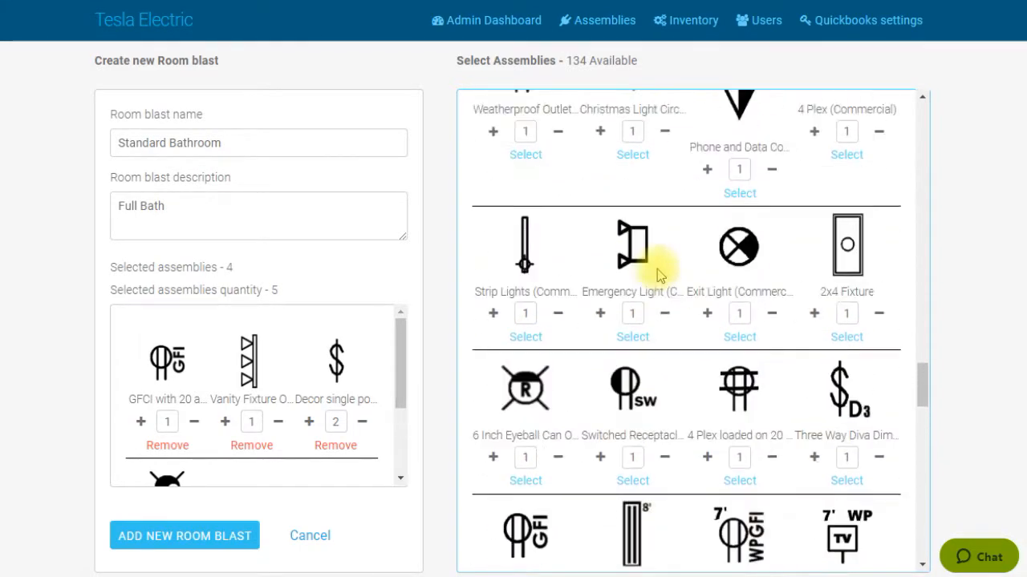
scroll(654, 138, "up", 14)
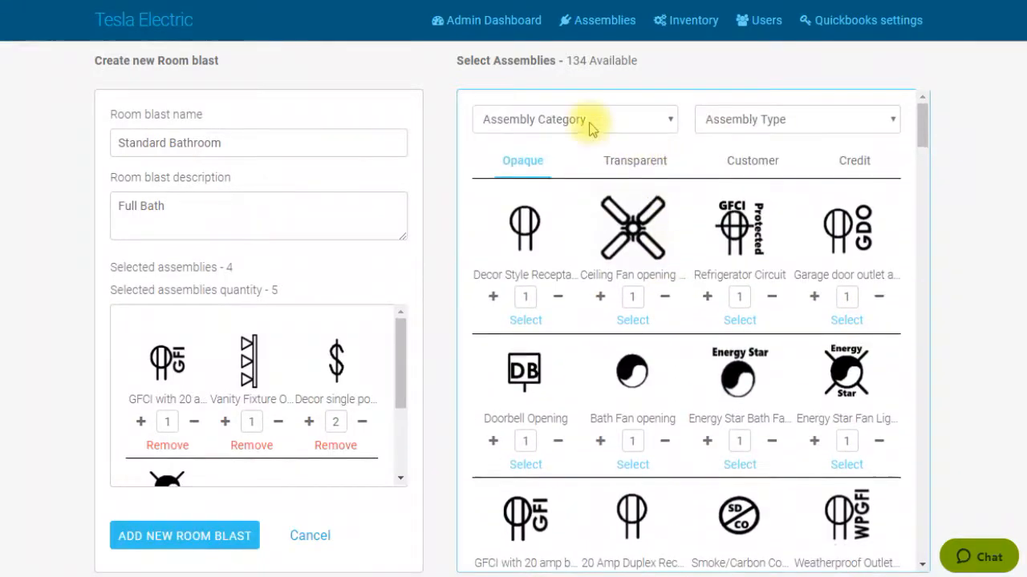
left_click(644, 164)
scroll(797, 362, "down", 5)
scroll(796, 362, "down", 15)
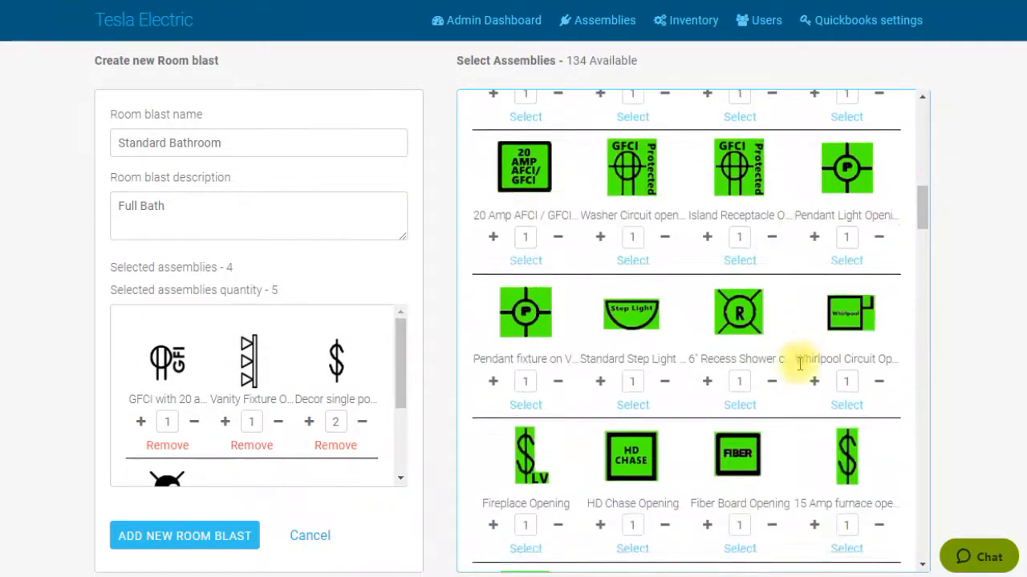
scroll(801, 366, "down", 10)
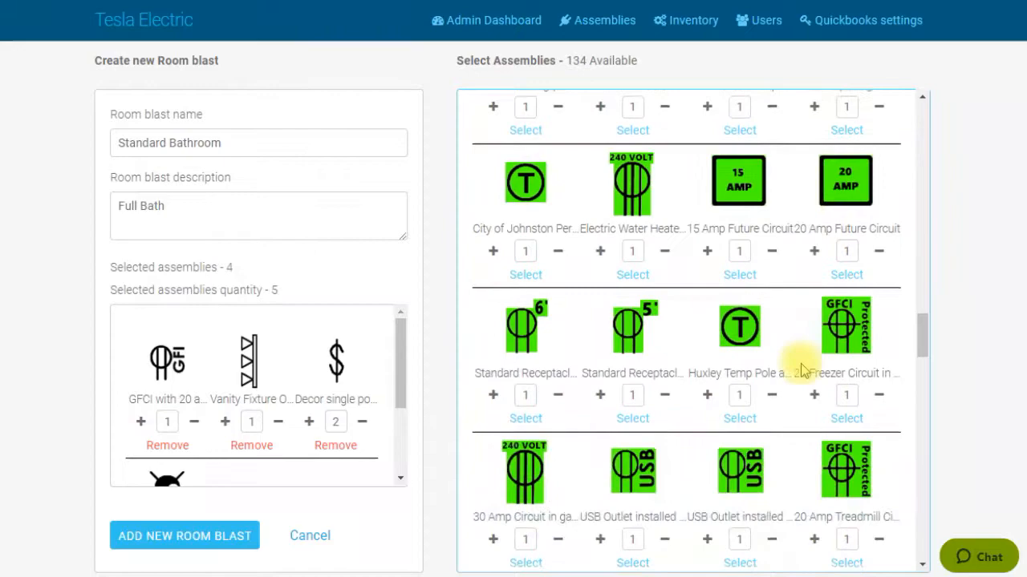
scroll(800, 371, "down", 6)
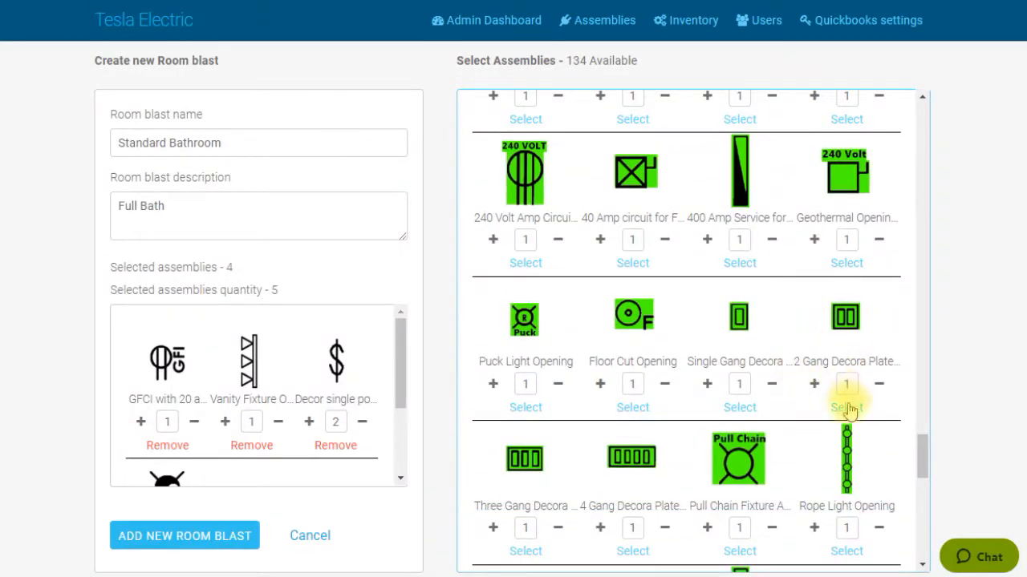
left_click(848, 409)
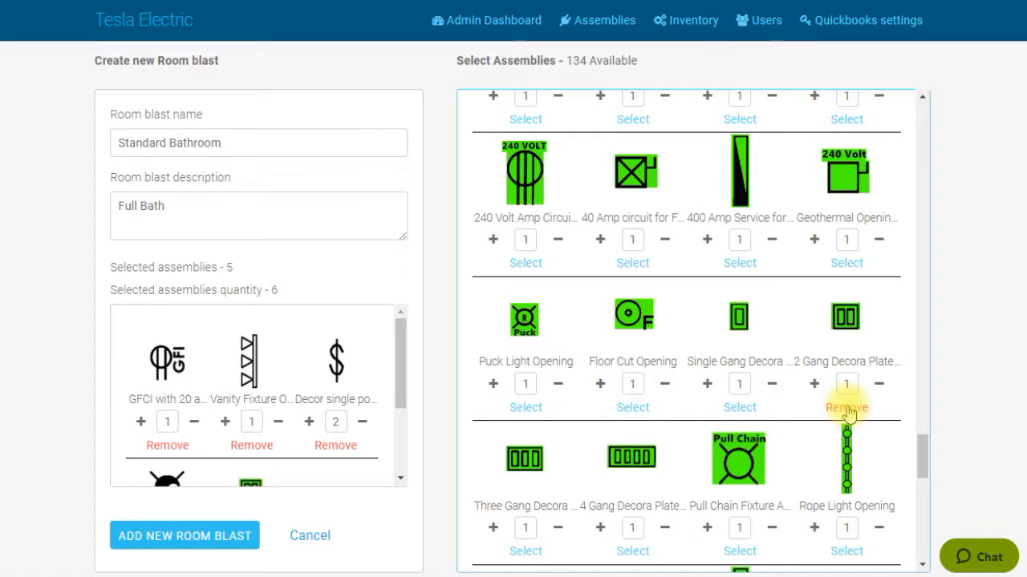
Step: Check the assemblies selected for the Standard Bathroom and save it as a new room blast
scroll(610, 373, "down", 3)
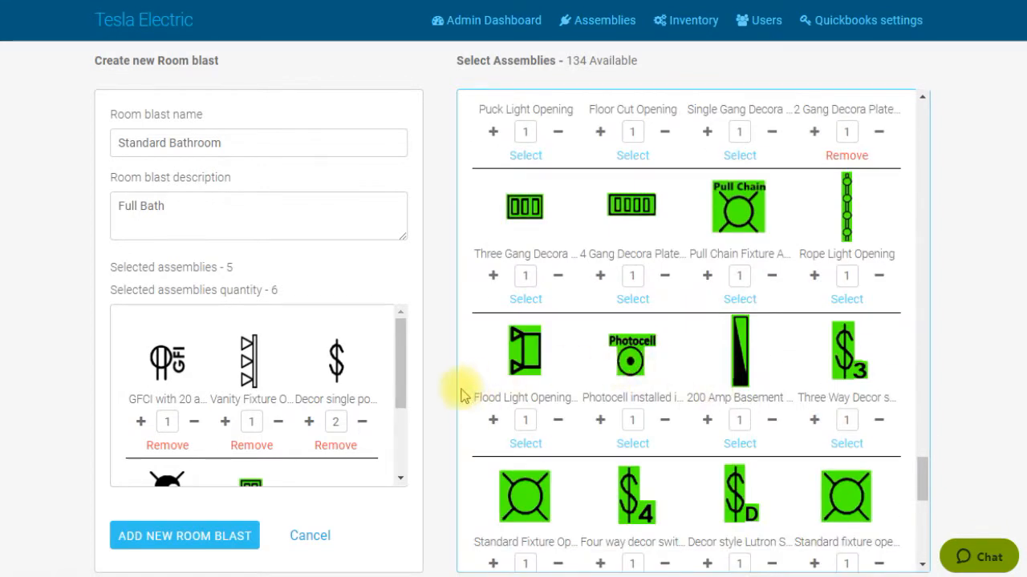
scroll(473, 389, "down", 1)
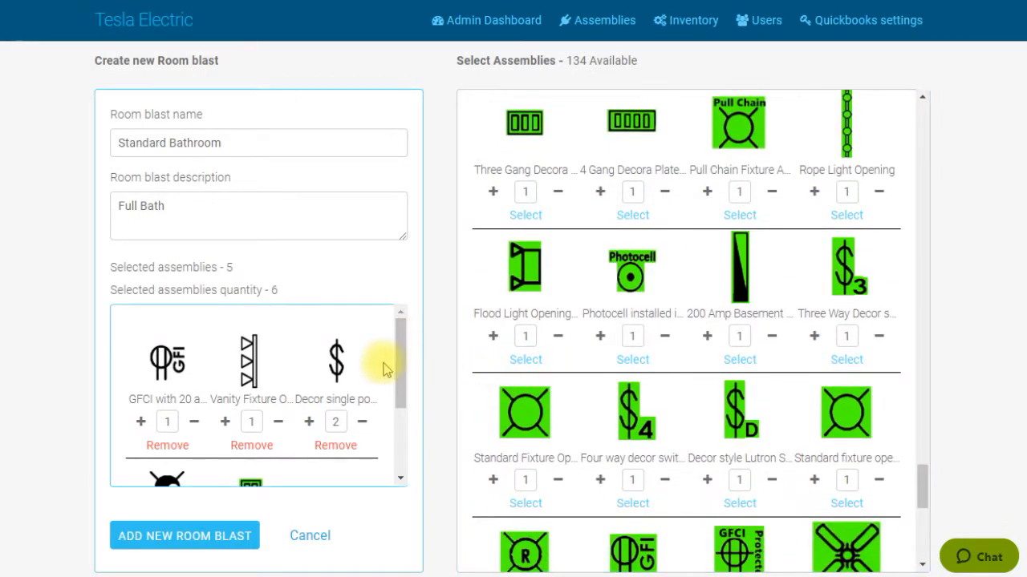
left_click_drag(395, 353, 393, 406)
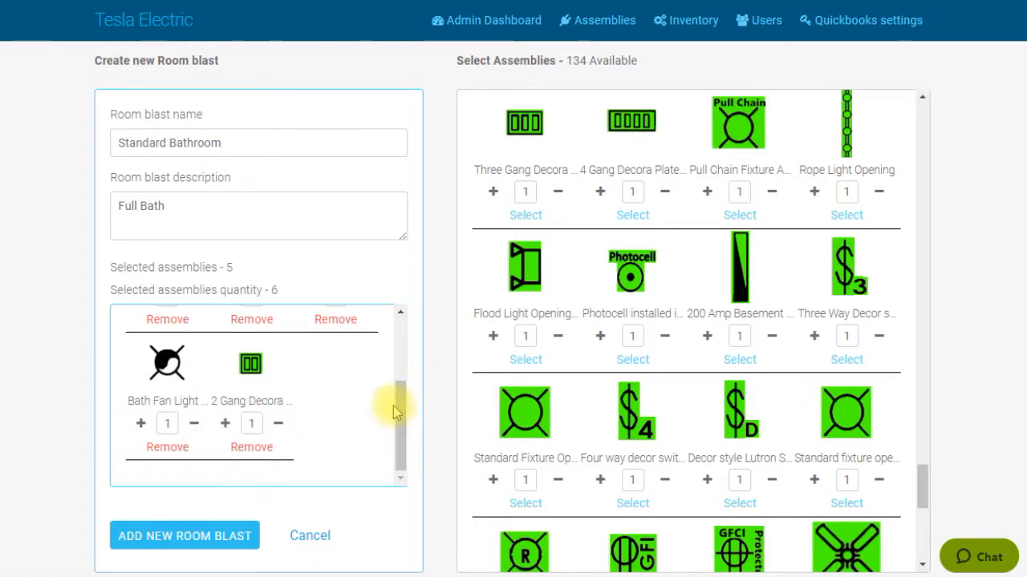
left_click(201, 534)
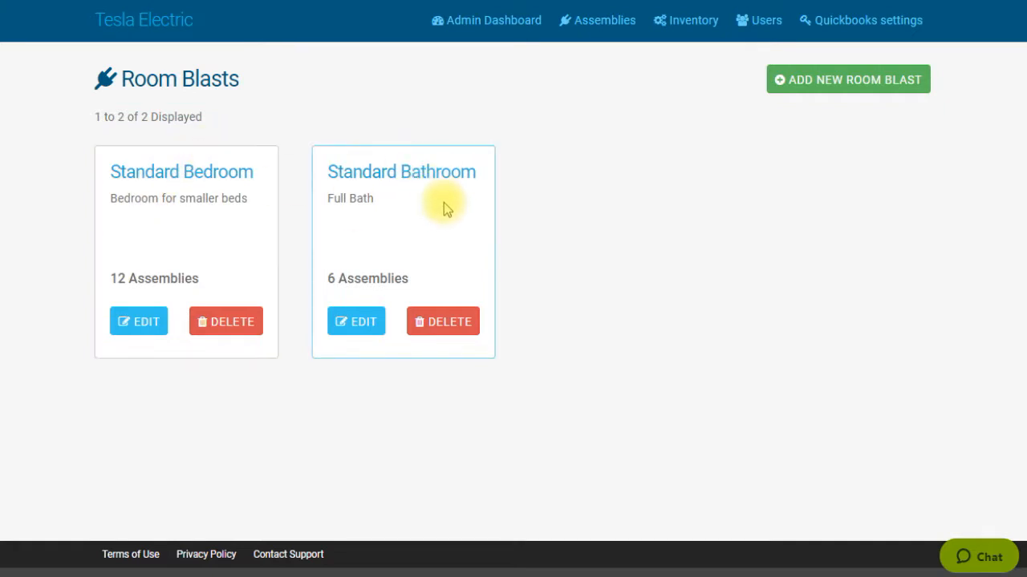
Step: Start a new room blast named "Garage" with the description "Standard Garage Layout"
left_click(896, 85)
left_click(357, 211)
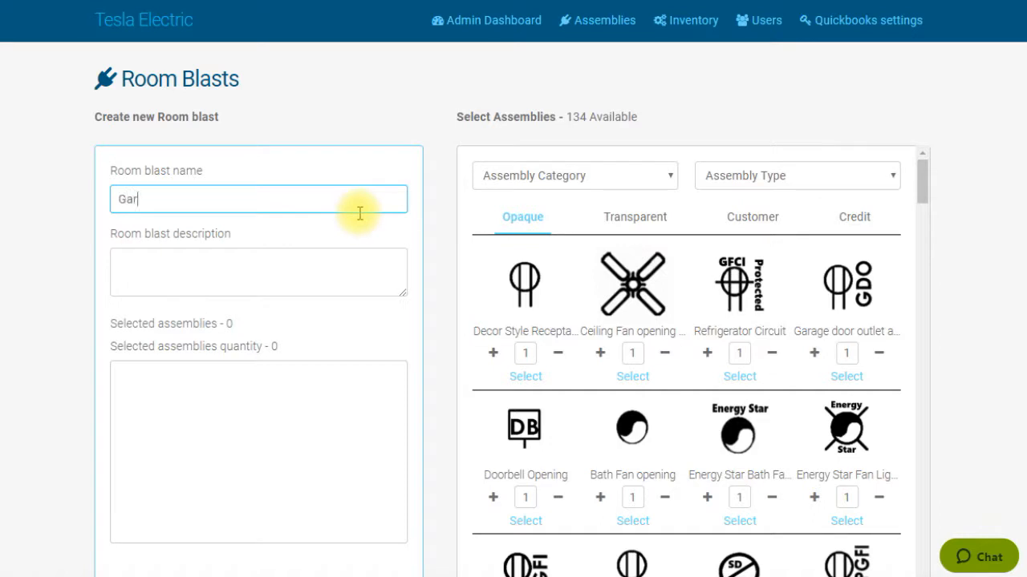
key("Tab")
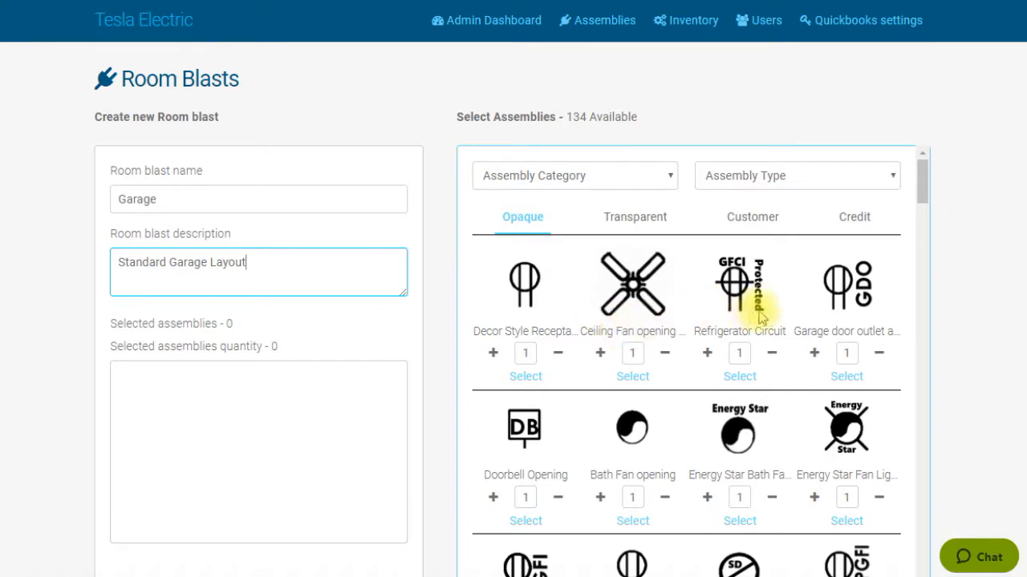
Step: Add the opaque Garage door outlet assembly to the Garage room blast with a quantity of 2
left_click(844, 349)
left_click(812, 352)
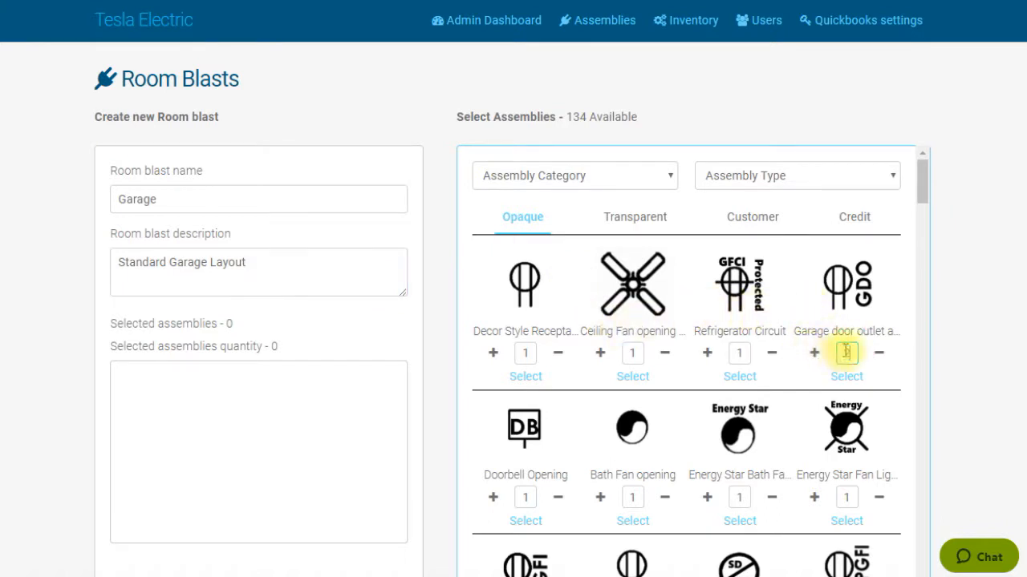
left_click(850, 377)
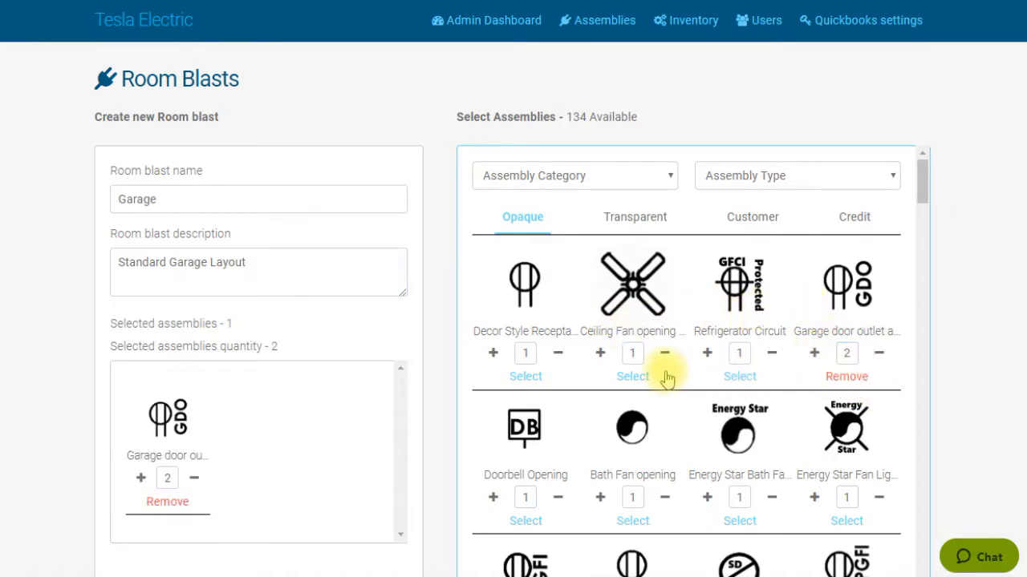
Step: Find the opaque Keyless fixture opening assembly and add it to the Garage room blast with a quantity of 3
scroll(663, 367, "down", 3)
scroll(722, 363, "down", 3)
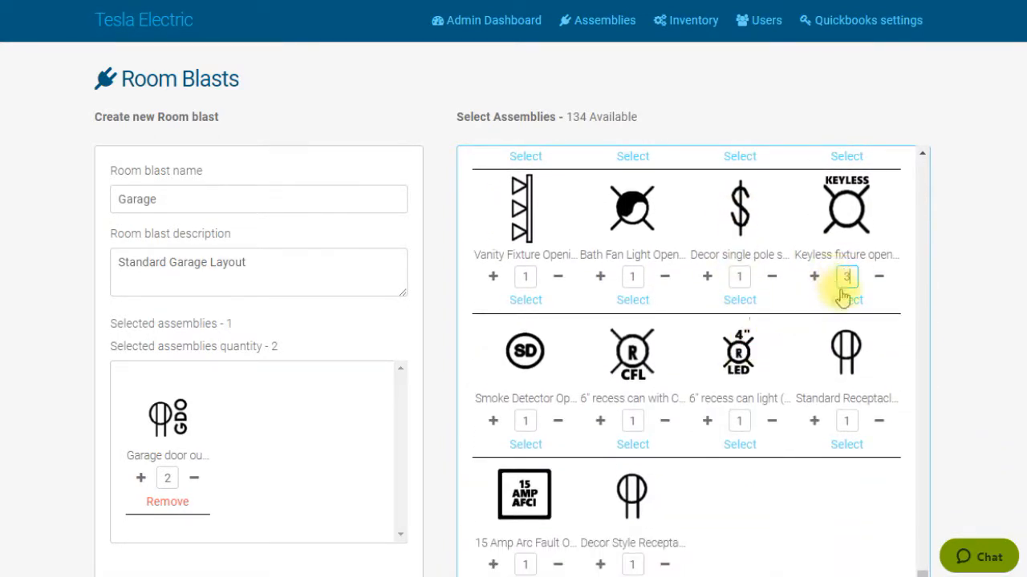
left_click(845, 302)
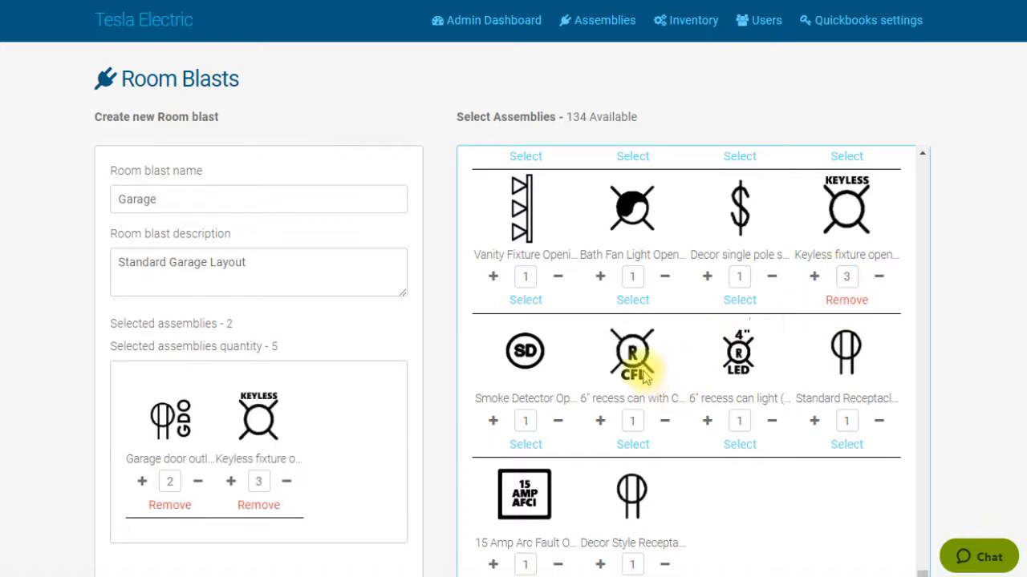
Step: Add one opaque "GFCI with 20 amp" assembly to the Garage room blast
scroll(642, 373, "up", 20)
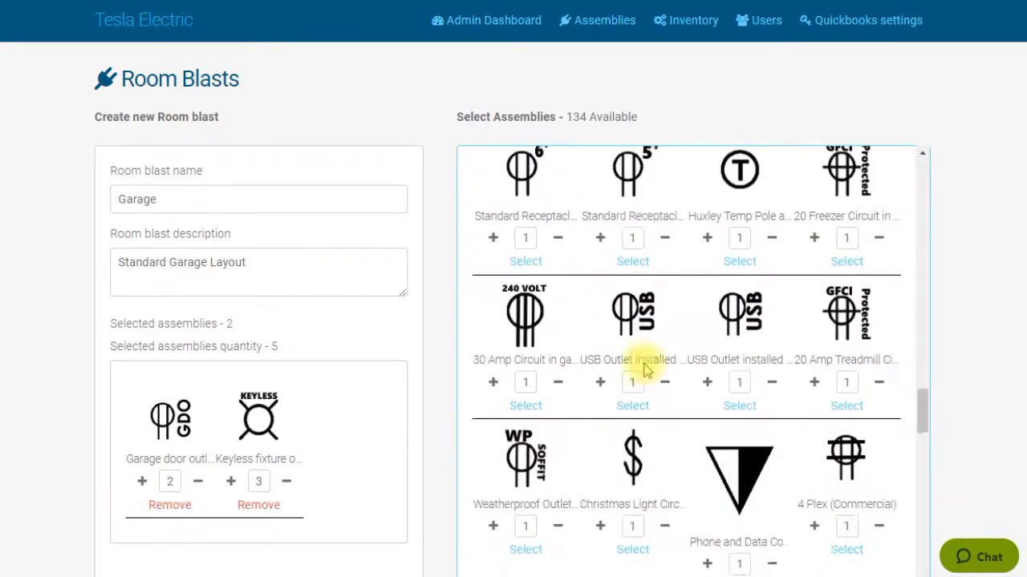
scroll(642, 369, "up", 20)
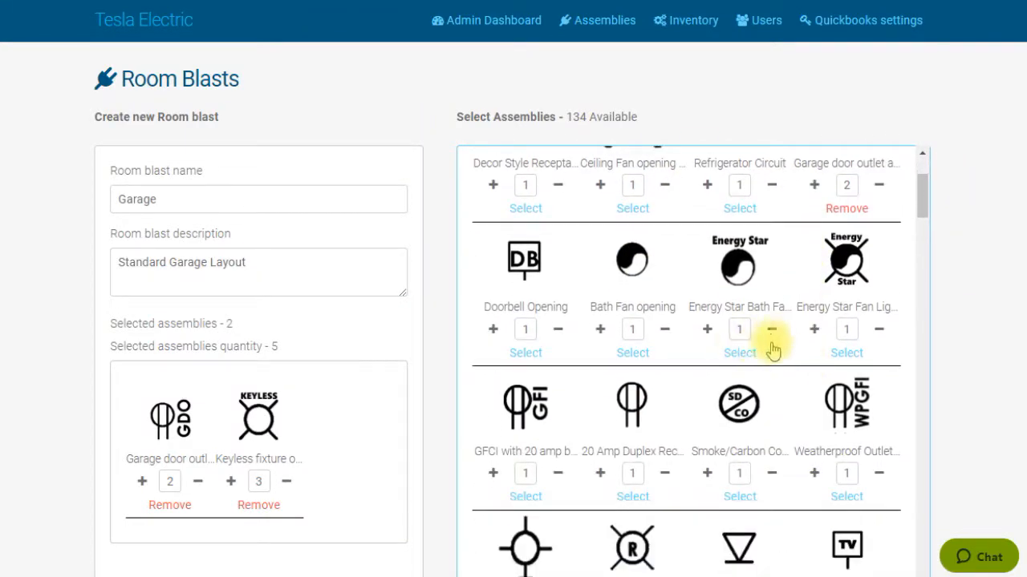
scroll(745, 361, "down", 1)
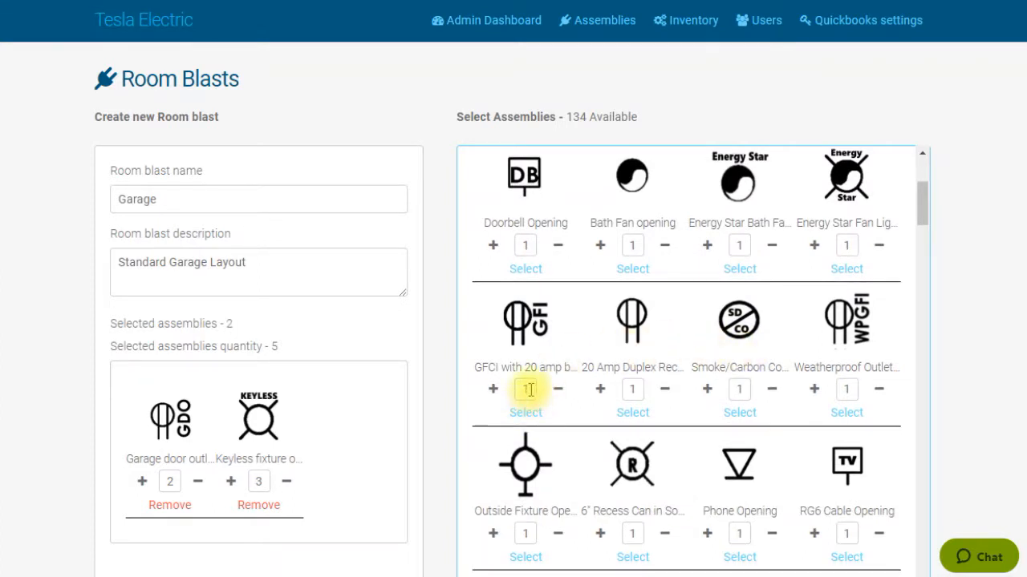
left_click(526, 413)
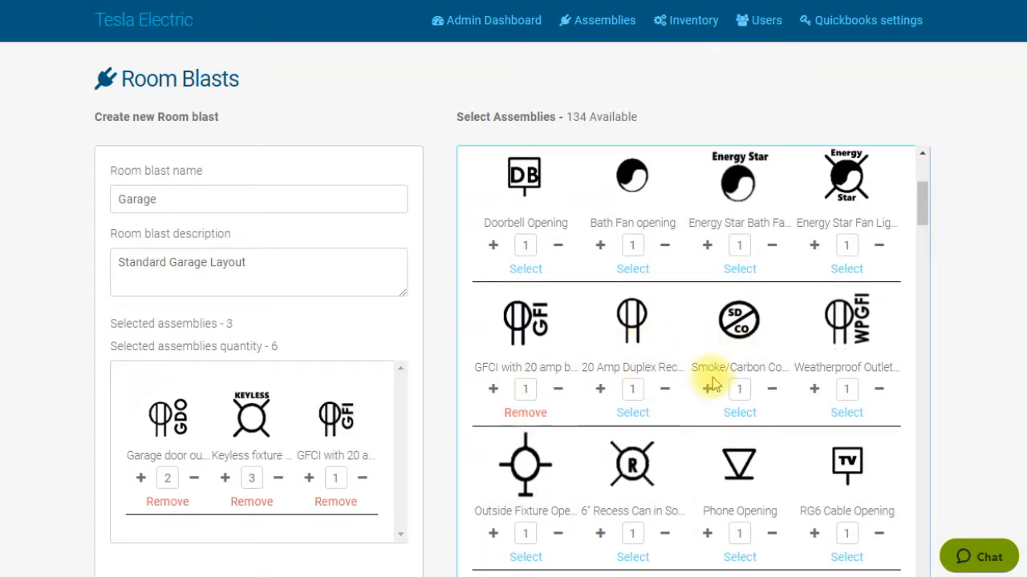
Step: Find the opaque GFCI-protected Countertop outlets assembly and add it to the Garage room blast with a quantity of 2
scroll(709, 382, "down", 2)
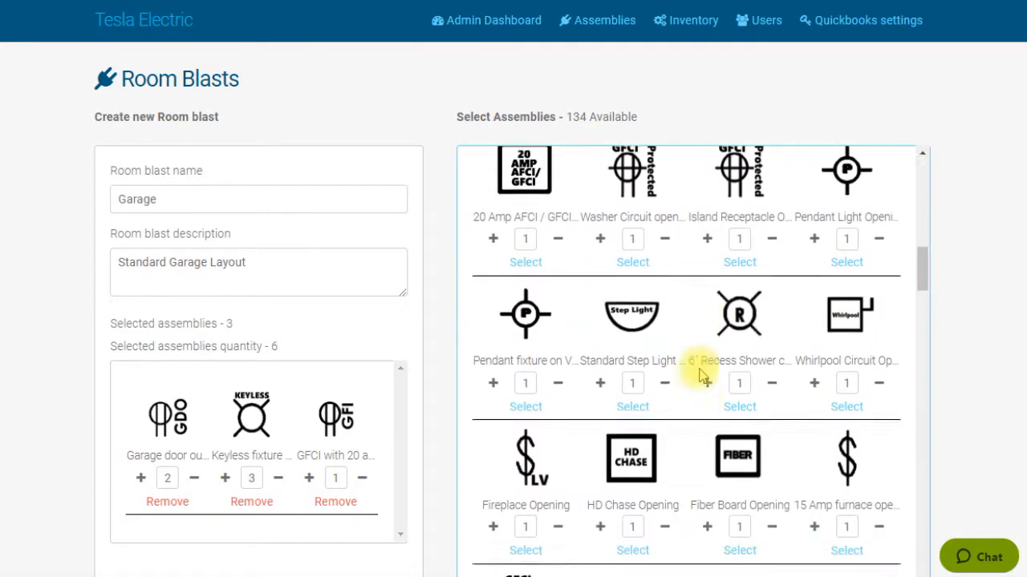
scroll(701, 375, "down", 4)
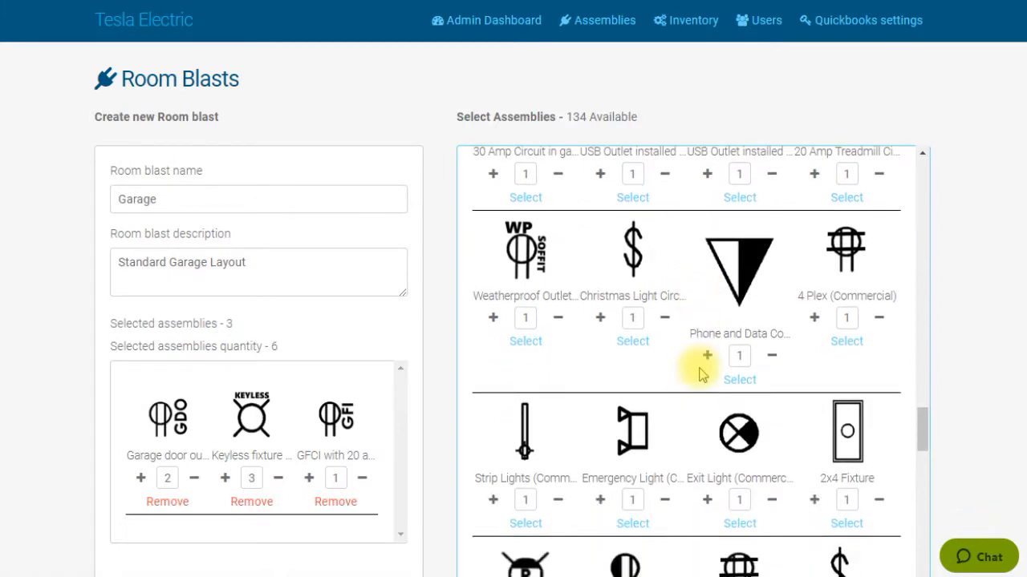
scroll(700, 374, "down", 4)
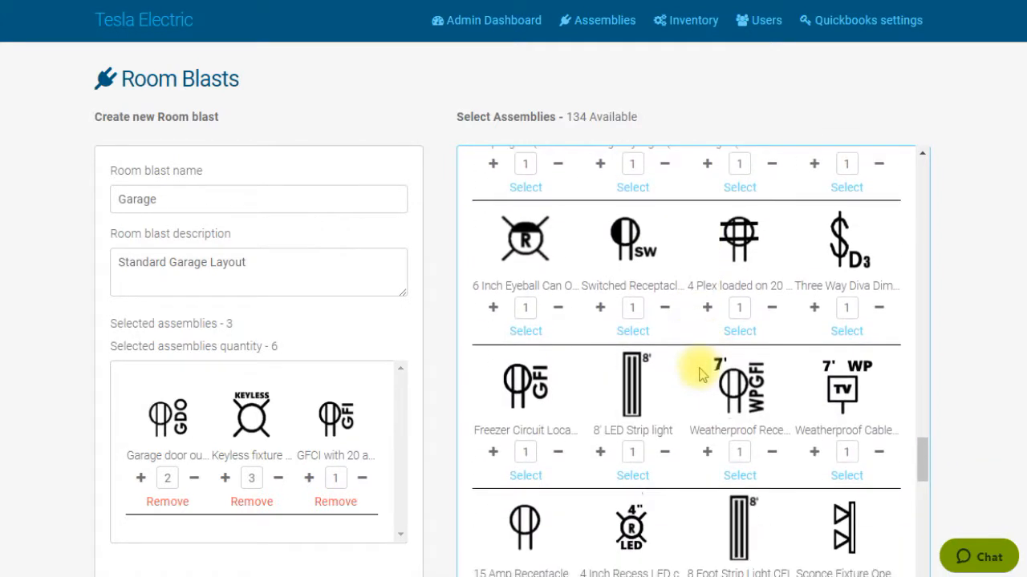
scroll(700, 371, "down", 4)
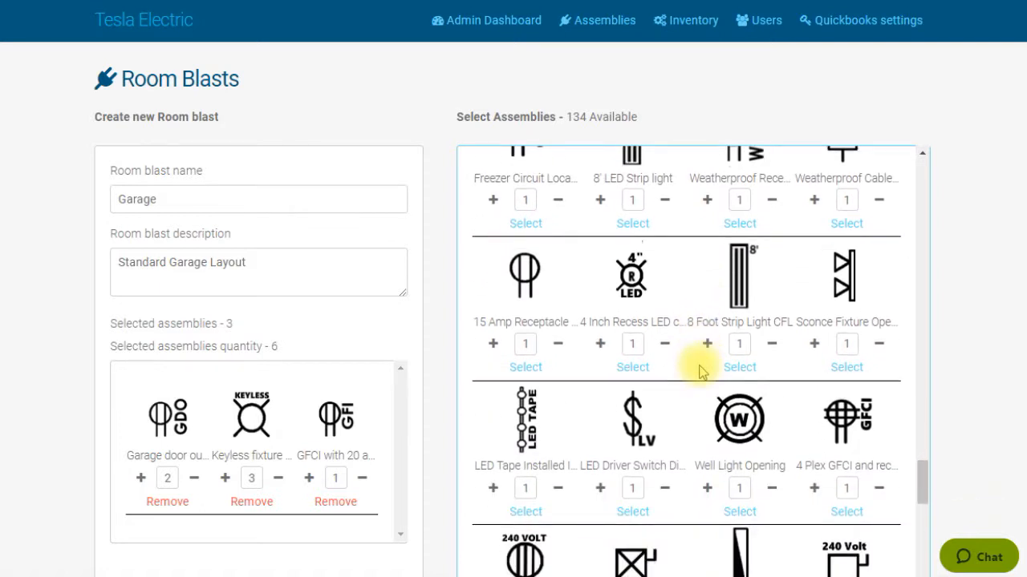
scroll(700, 370, "down", 5)
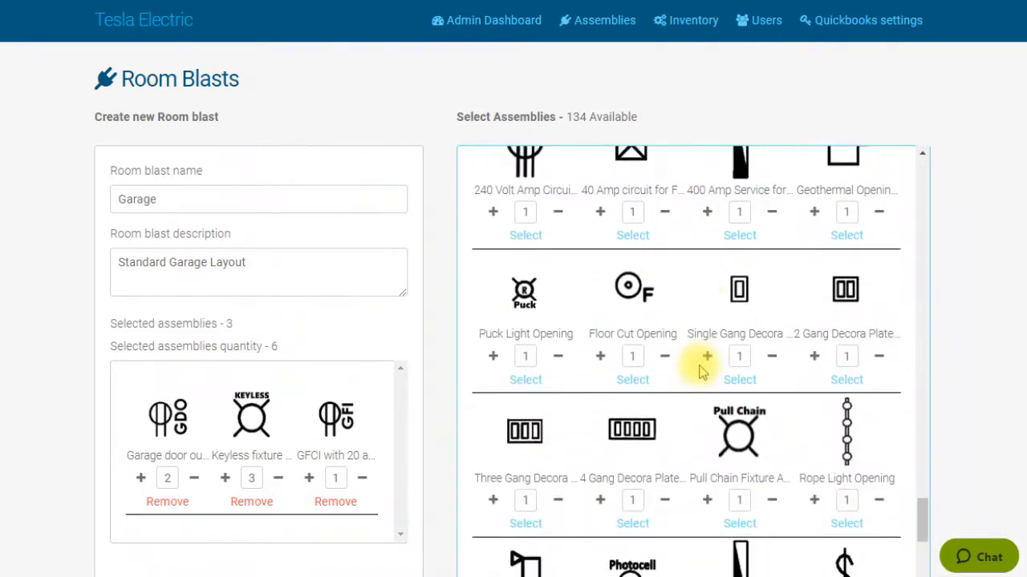
scroll(700, 371, "down", 4)
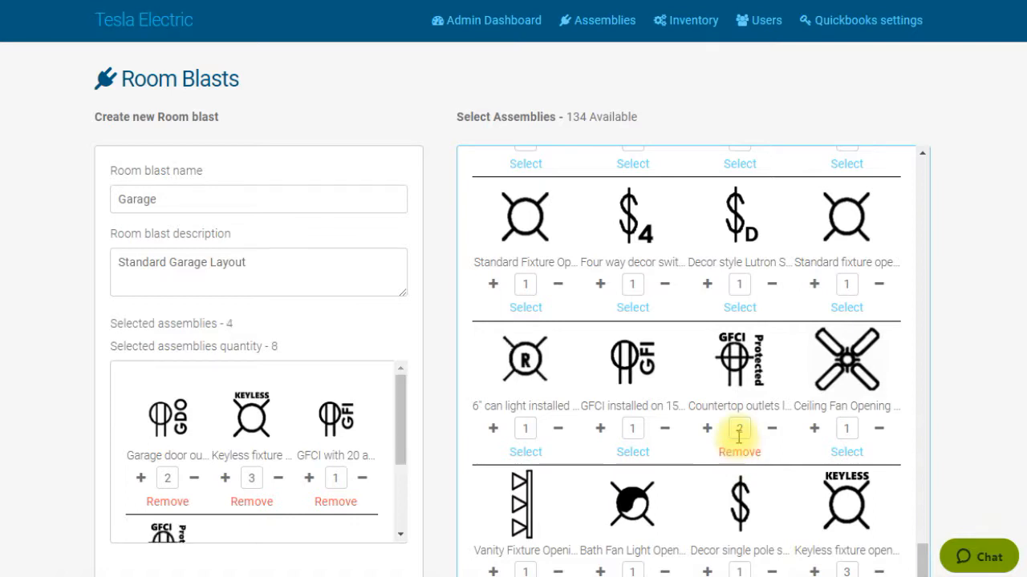
Step: Add one opaque Decor single pole switch assembly to the Garage room blast
scroll(739, 437, "down", 1)
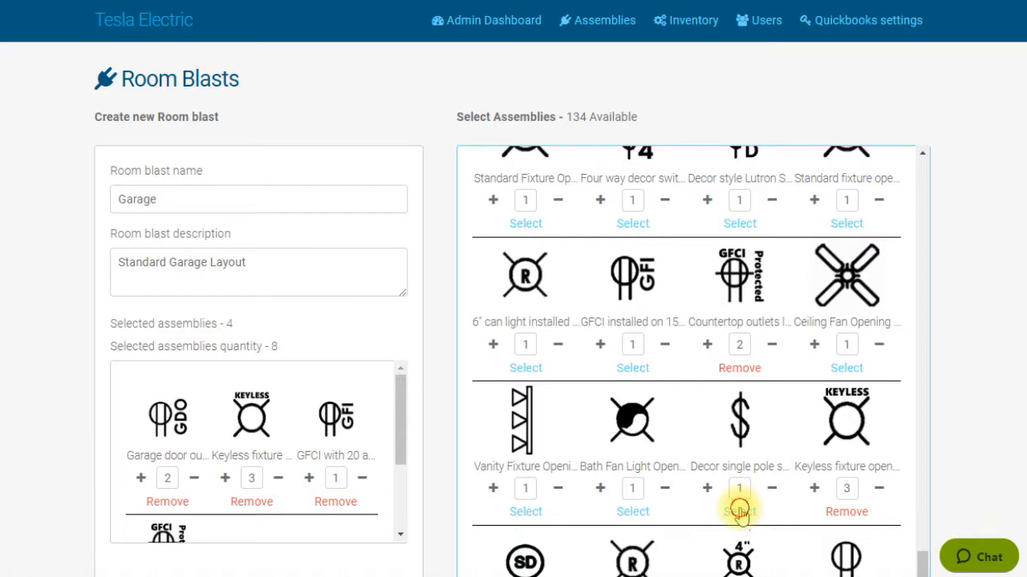
scroll(691, 433, "down", 1)
scroll(687, 430, "up", 4)
scroll(695, 429, "down", 3)
scroll(687, 424, "up", 3)
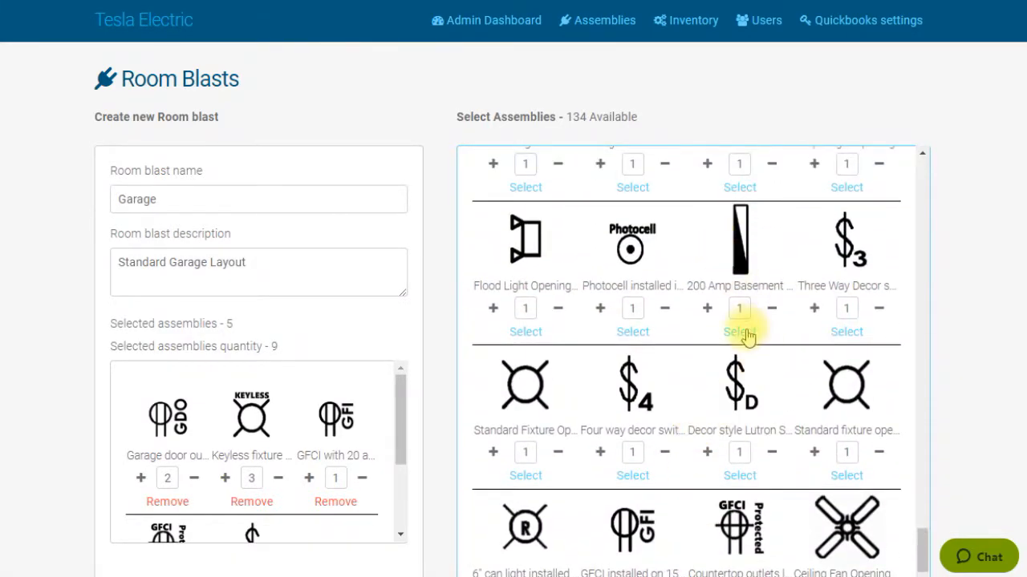
Step: Find the opaque "200 Amp 40 Space" assembly and add one of it to the Garage room blast
scroll(746, 335, "up", 3)
scroll(746, 337, "up", 5)
scroll(738, 329, "down", 1)
scroll(739, 340, "up", 3)
scroll(742, 345, "up", 10)
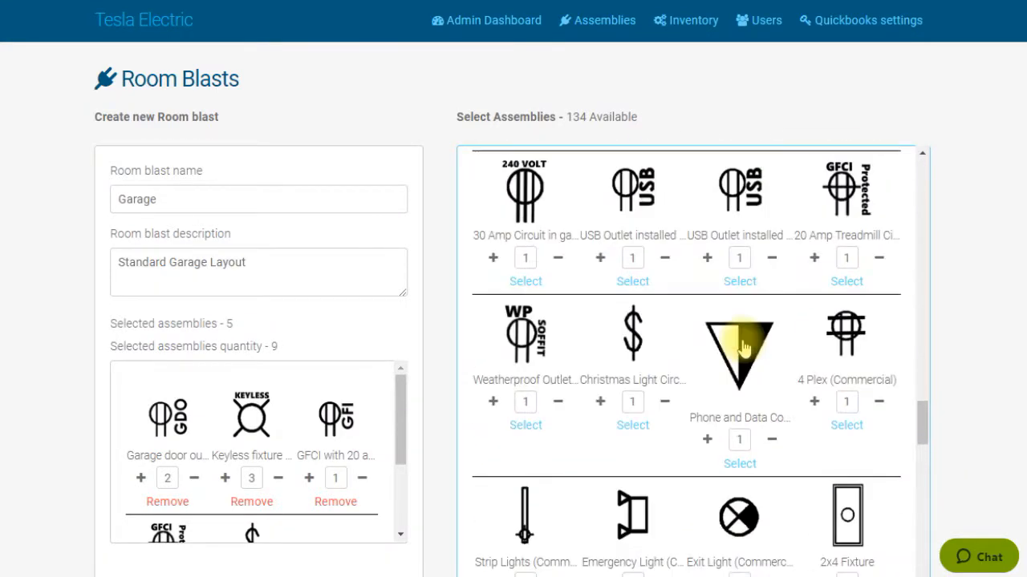
scroll(744, 346, "up", 8)
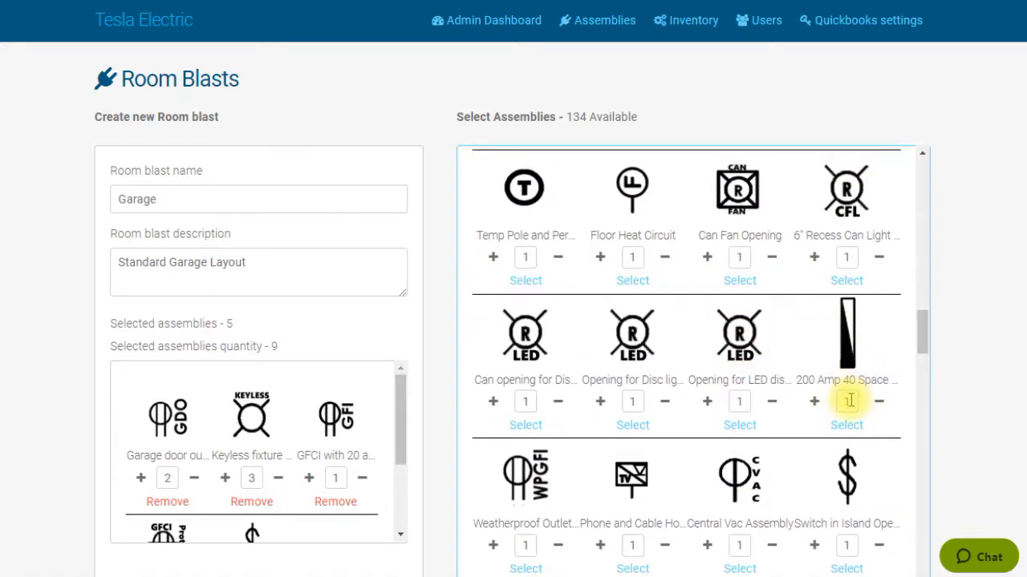
left_click(846, 425)
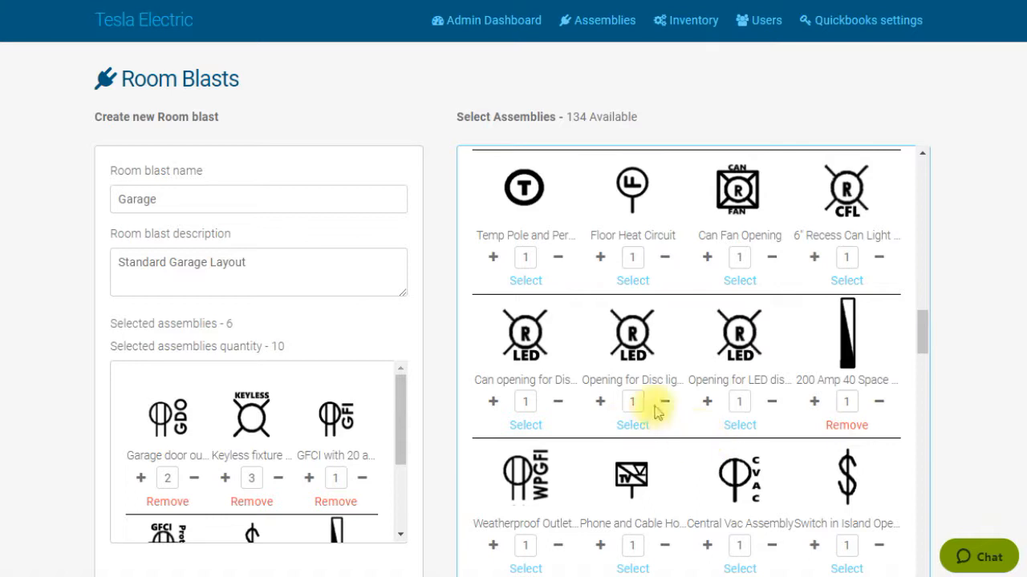
Step: Review the list of assemblies and quantities selected for the Garage room blast
scroll(654, 409, "down", 1)
scroll(656, 410, "up", 2)
scroll(655, 405, "up", 3)
scroll(655, 405, "down", 2)
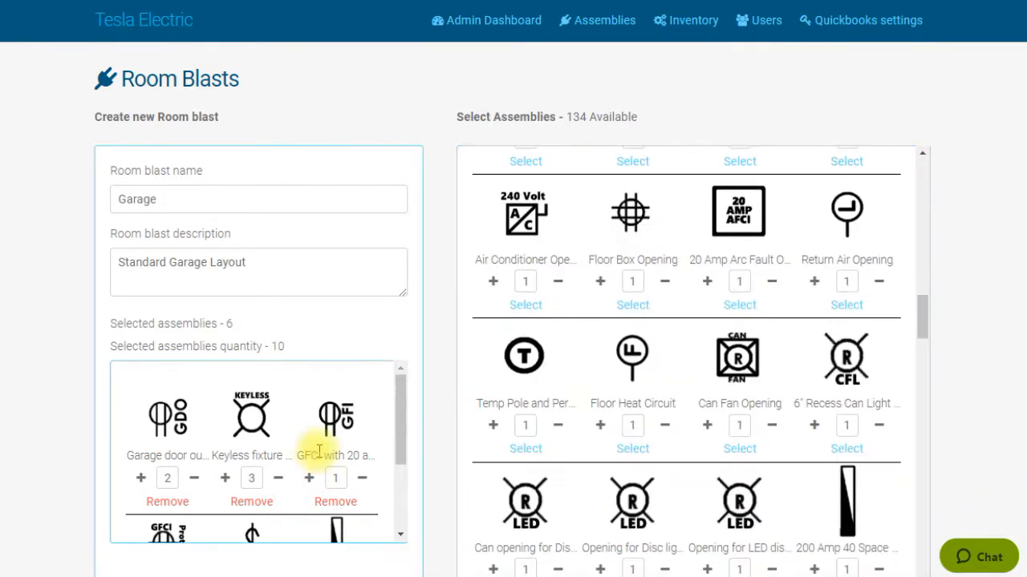
scroll(321, 423, "down", 2)
scroll(371, 451, "up", 2)
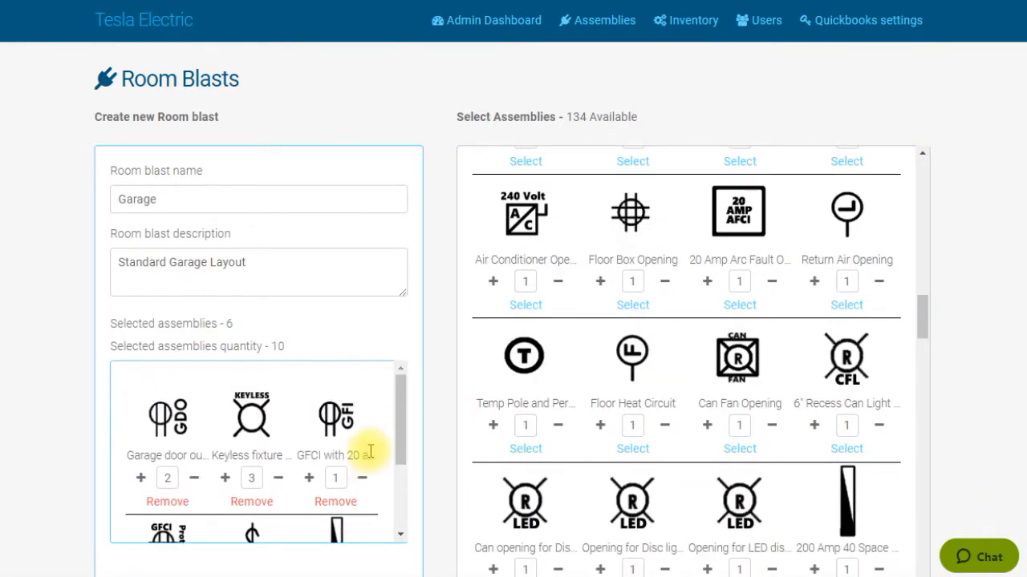
scroll(371, 454, "down", 2)
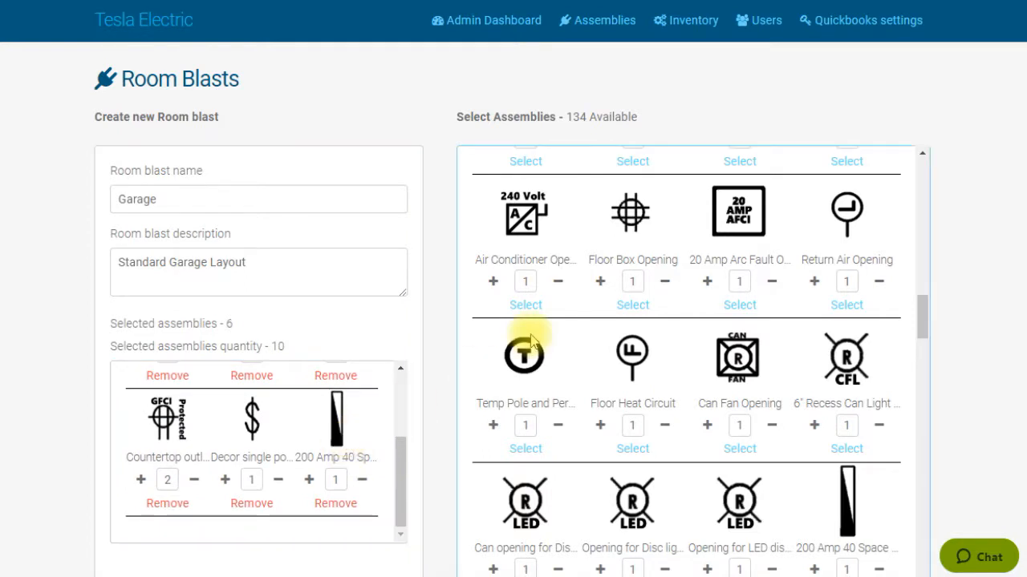
Step: Save the Garage room blast with its selected assemblies as a new room blast
scroll(469, 321, "down", 1)
scroll(428, 366, "down", 2)
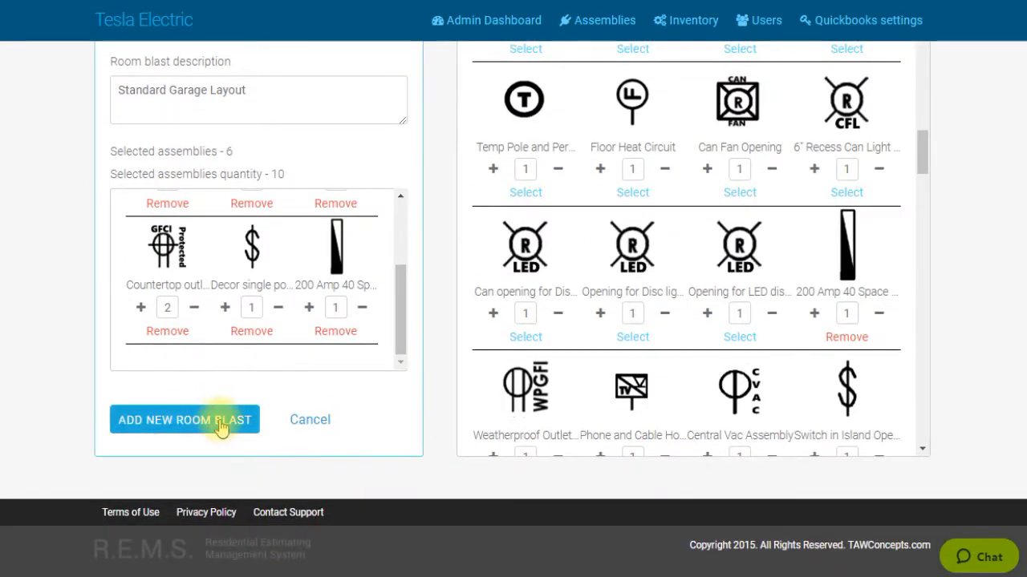
left_click(223, 420)
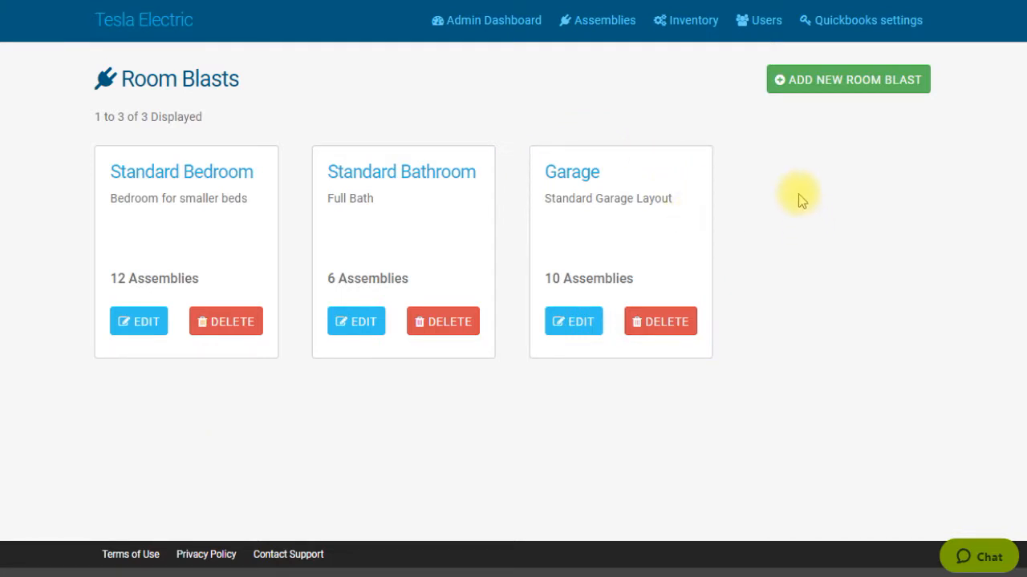
Step: Search the home builder accounts for "classic" and open the Classic Builders account
left_click(501, 24)
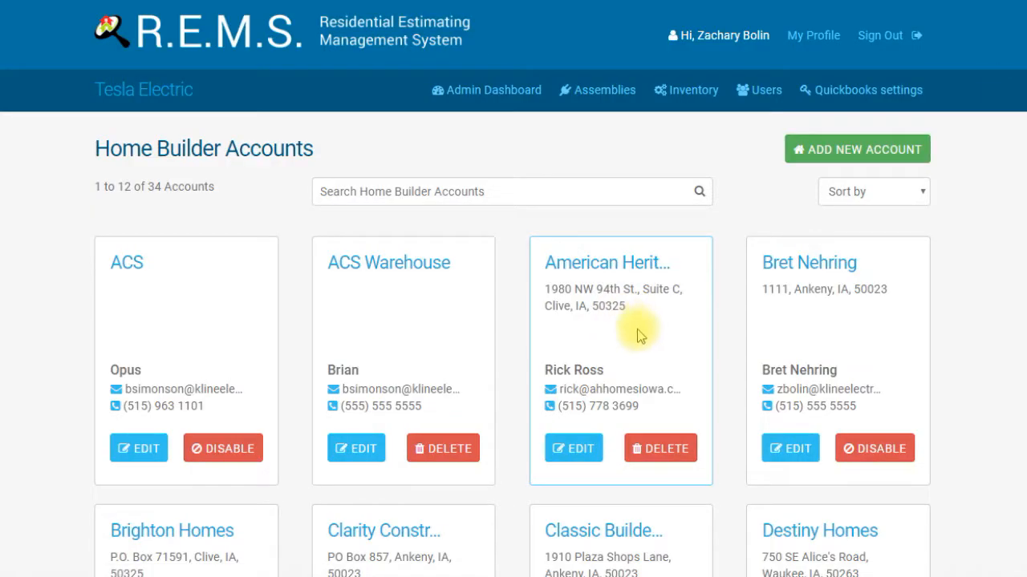
left_click(557, 186)
type("cla")
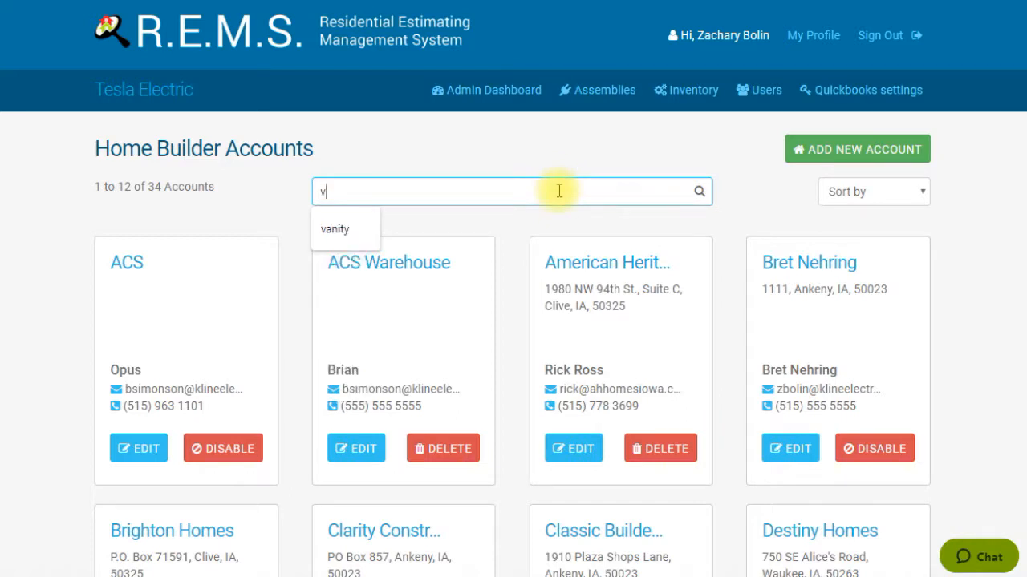
type("ssic")
key("Return")
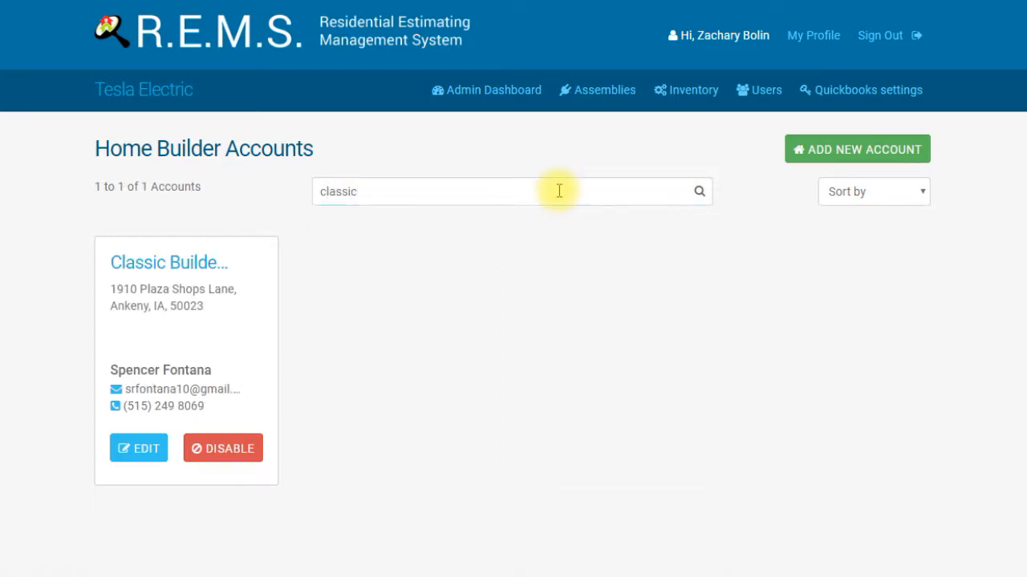
left_click(163, 264)
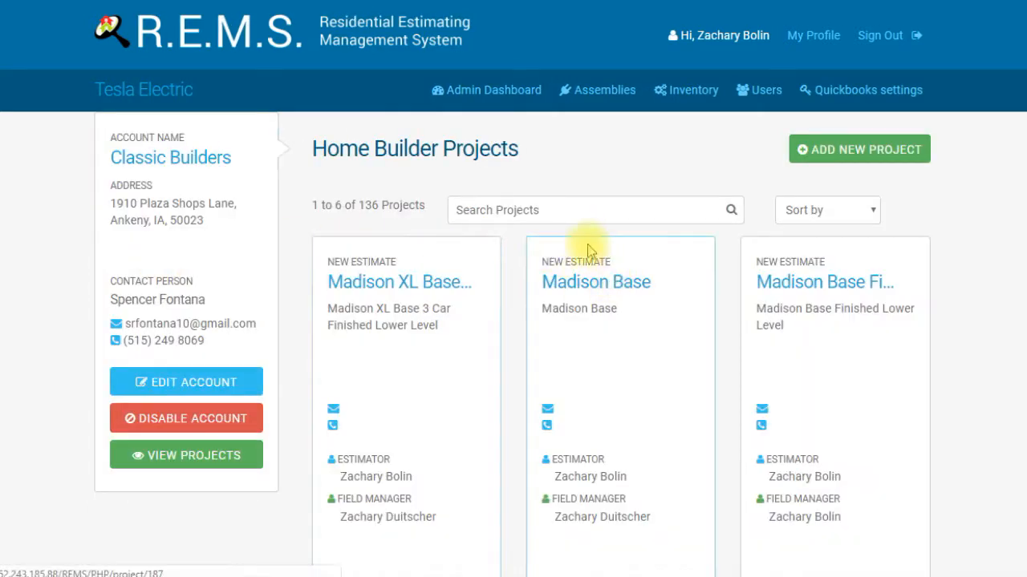
Step: Search the builder's projects for "test" to find Test10 and open that project's plan for editing
left_click(566, 218)
type("test")
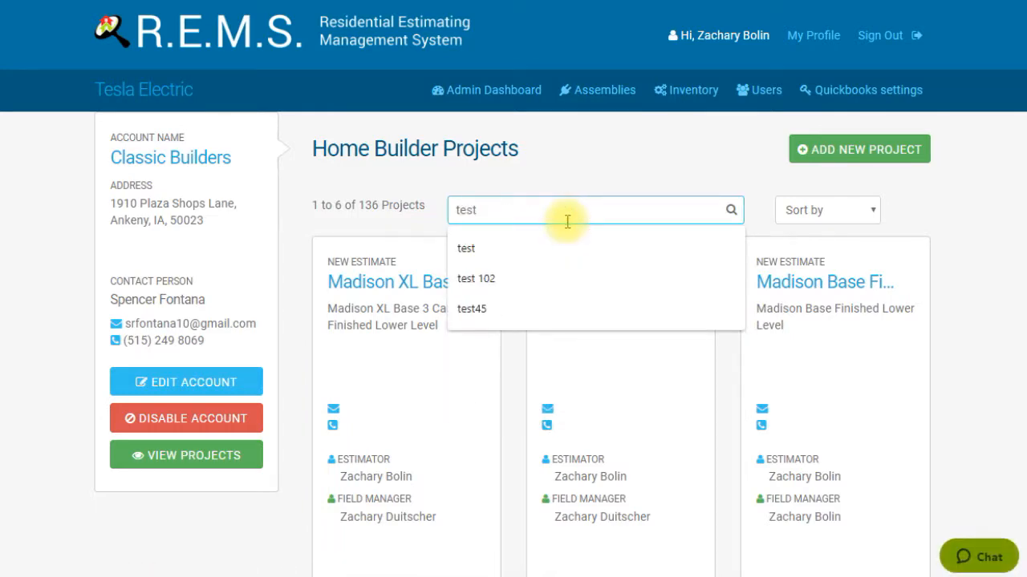
key("Return")
scroll(671, 355, "down", 5)
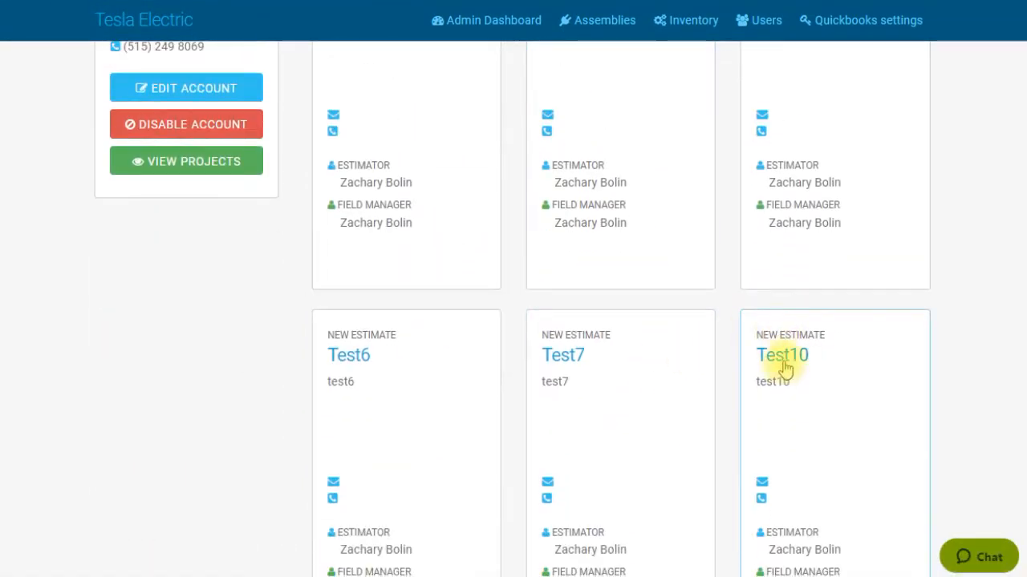
left_click(783, 365)
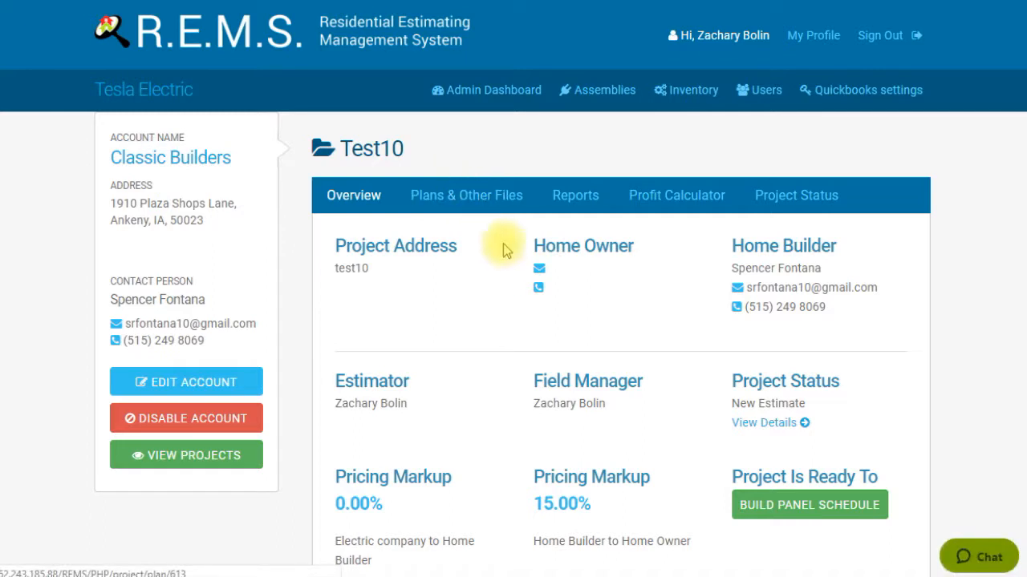
left_click(479, 199)
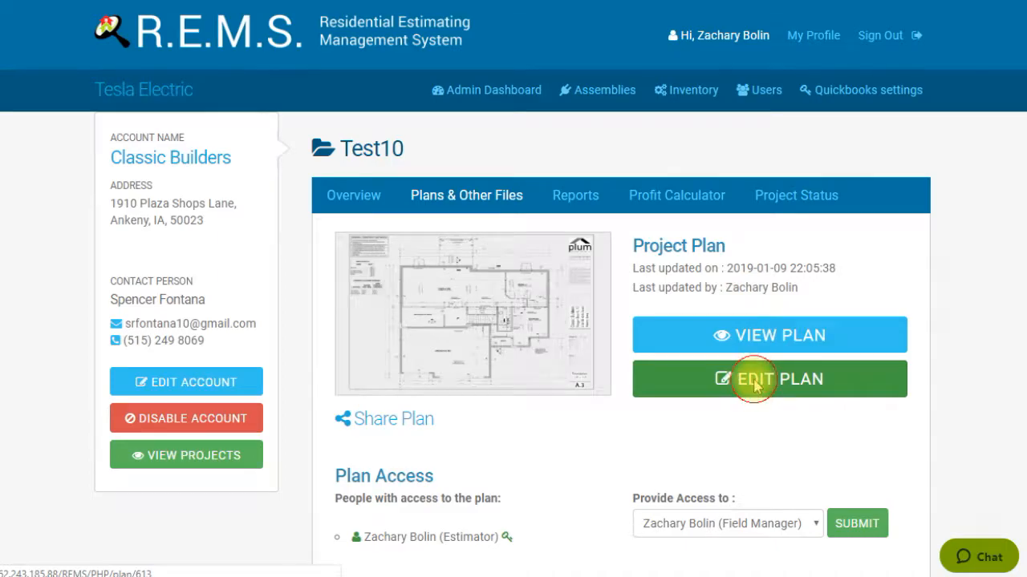
left_click(754, 383)
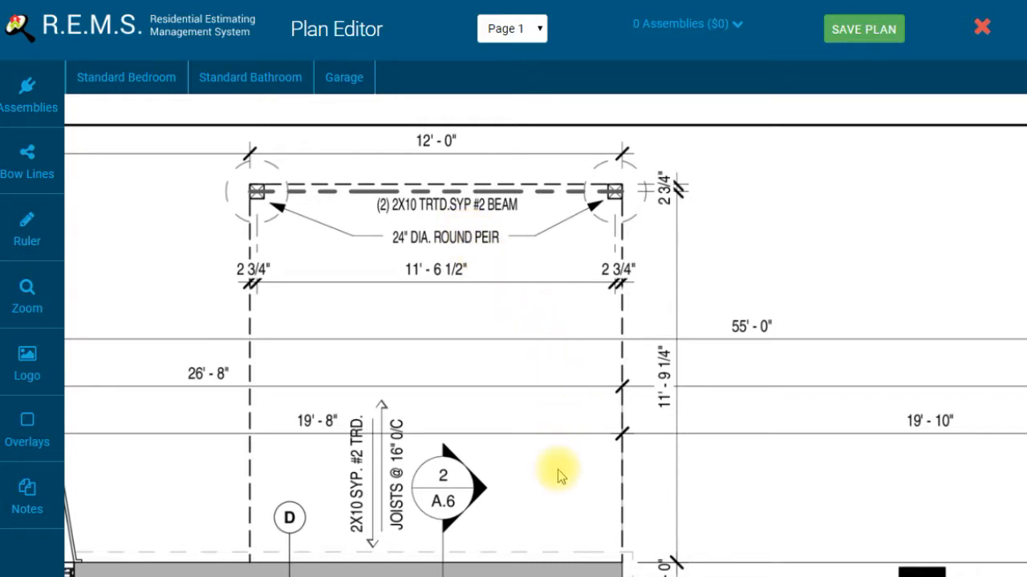
Step: Place the opaque "Decor Style Receptacle for Switch box" assembly in the family room, near its left wall
scroll(559, 475, "down", 7)
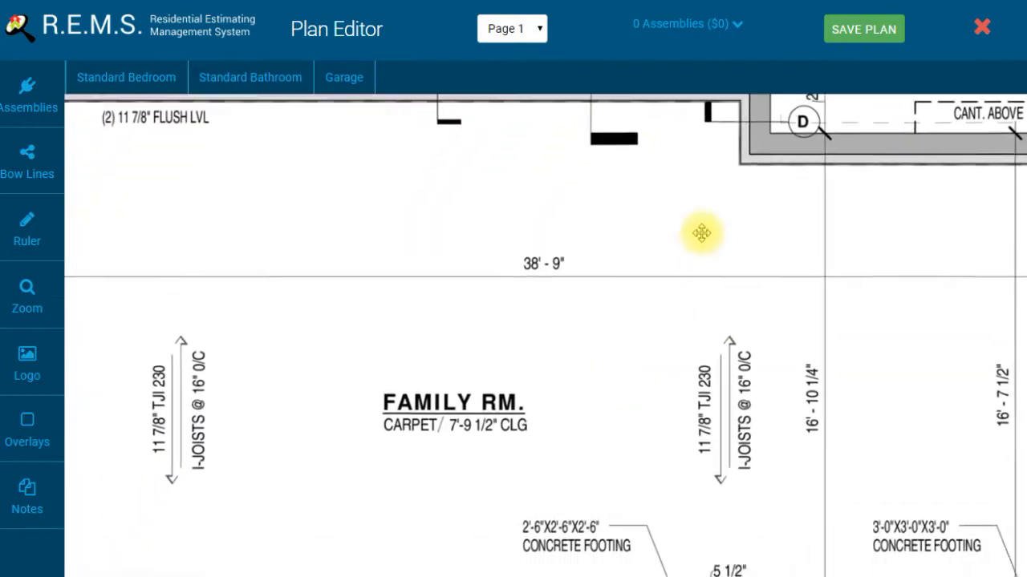
left_click_drag(644, 305, 788, 305)
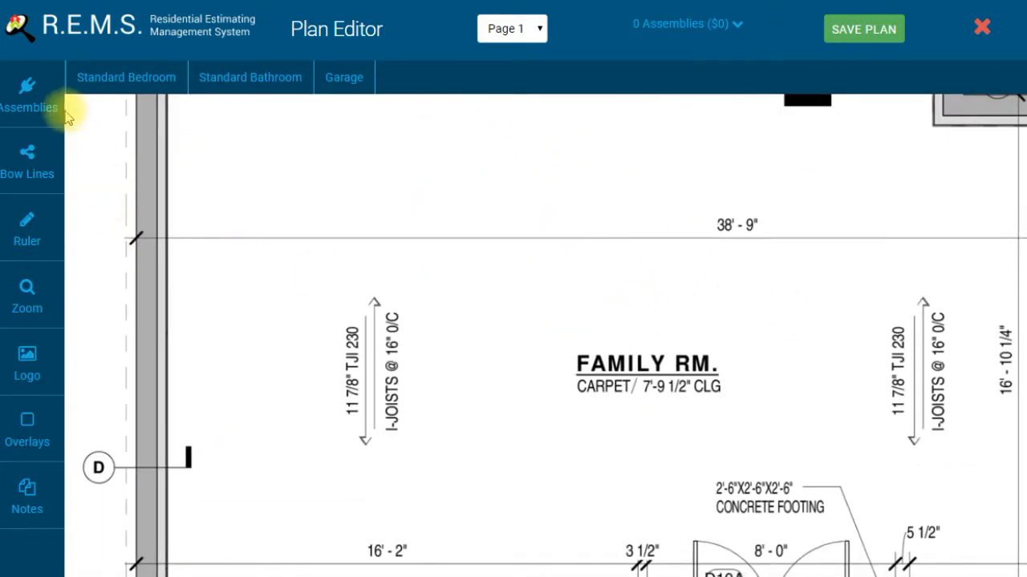
left_click(39, 105)
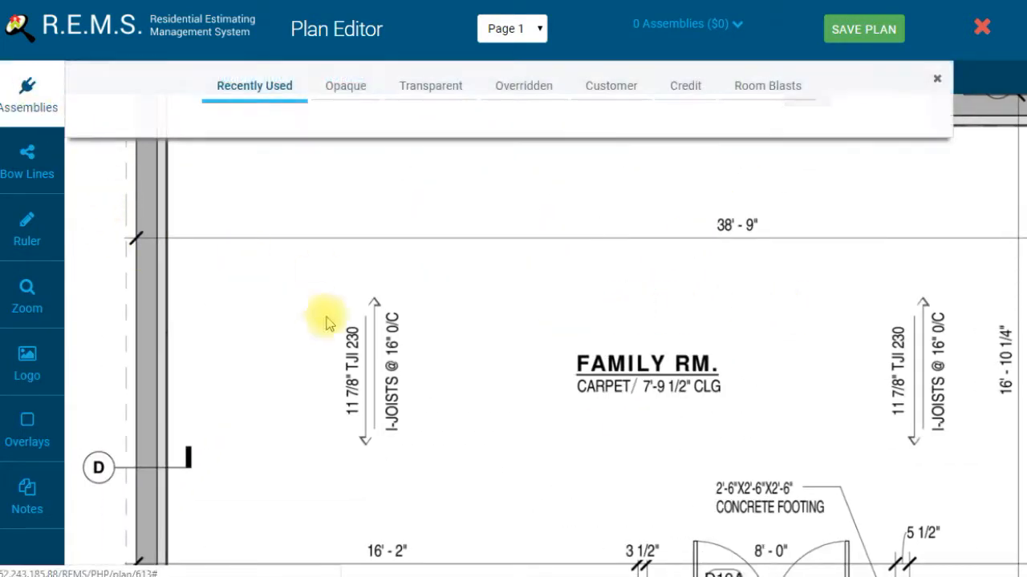
left_click(346, 94)
left_click(112, 211)
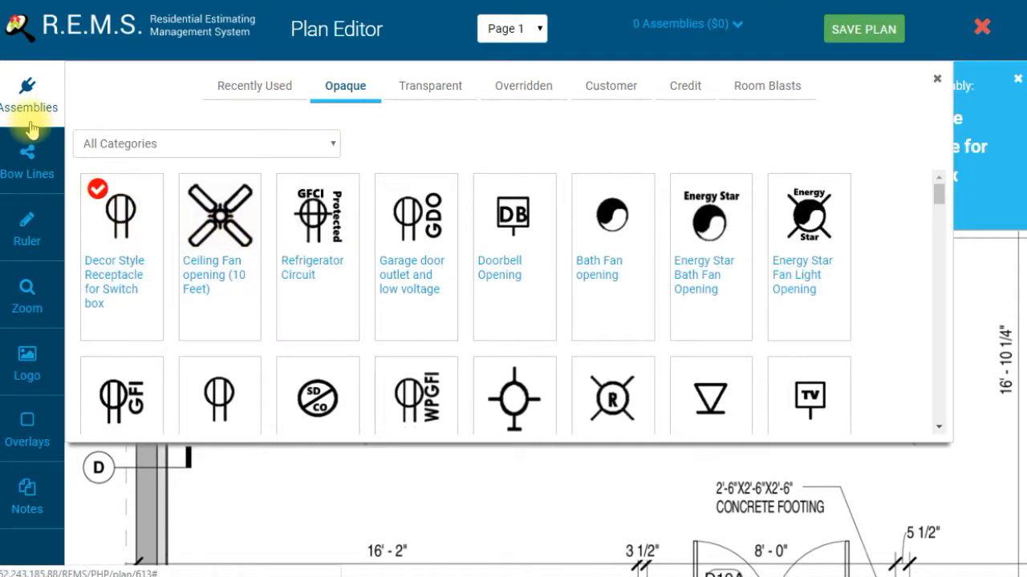
left_click(30, 108)
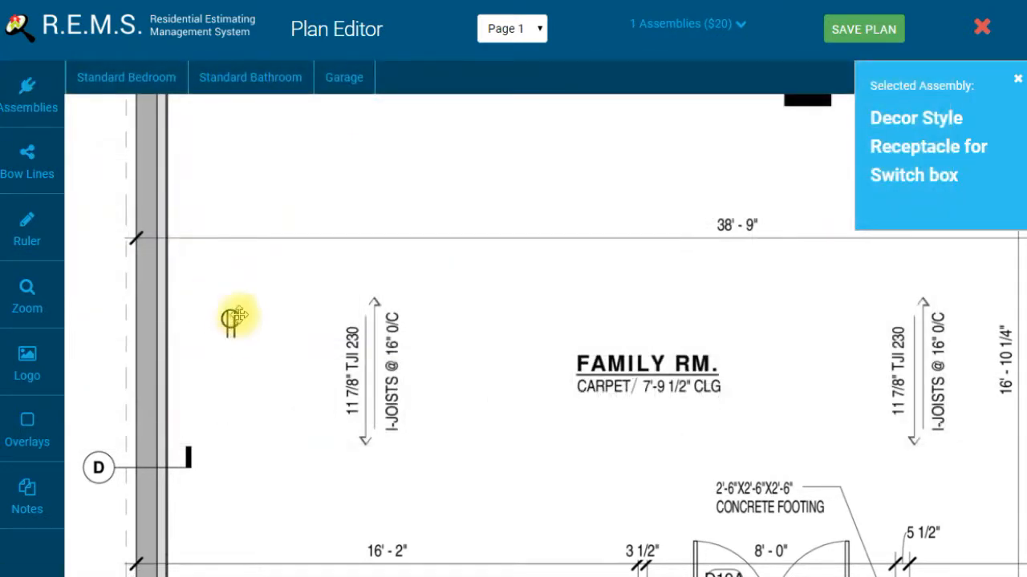
Step: Enlarge the placed receptacle's icon one step and shrink it back, accepting each size as the preference for other icons
left_click(235, 323)
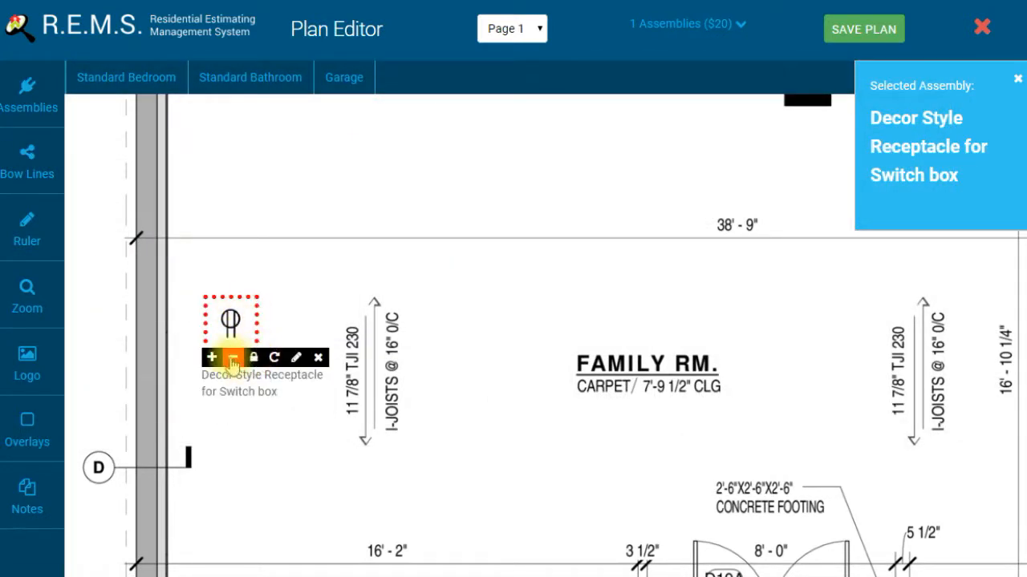
left_click(214, 360)
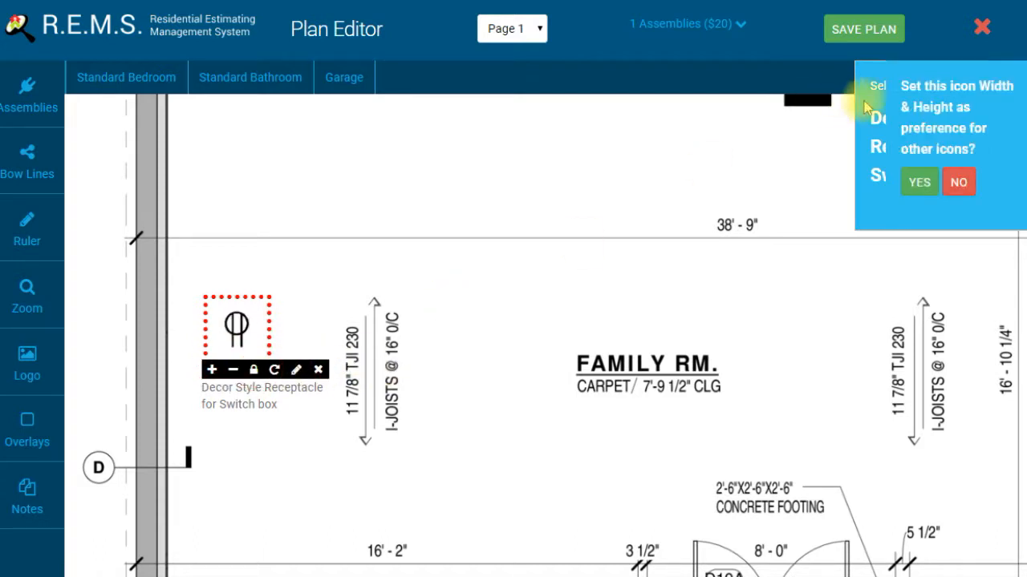
left_click(921, 183)
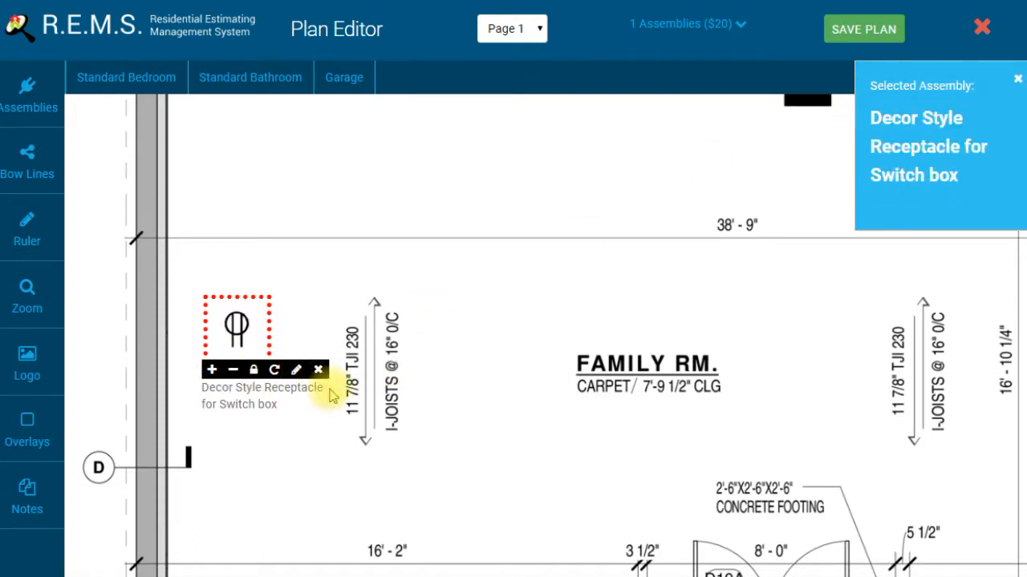
left_click(233, 371)
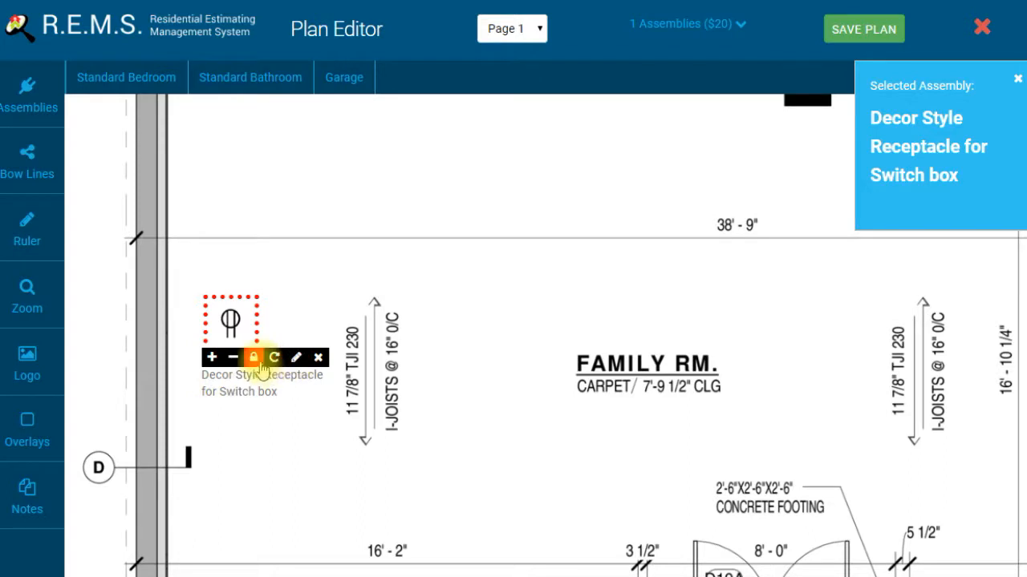
left_click(914, 184)
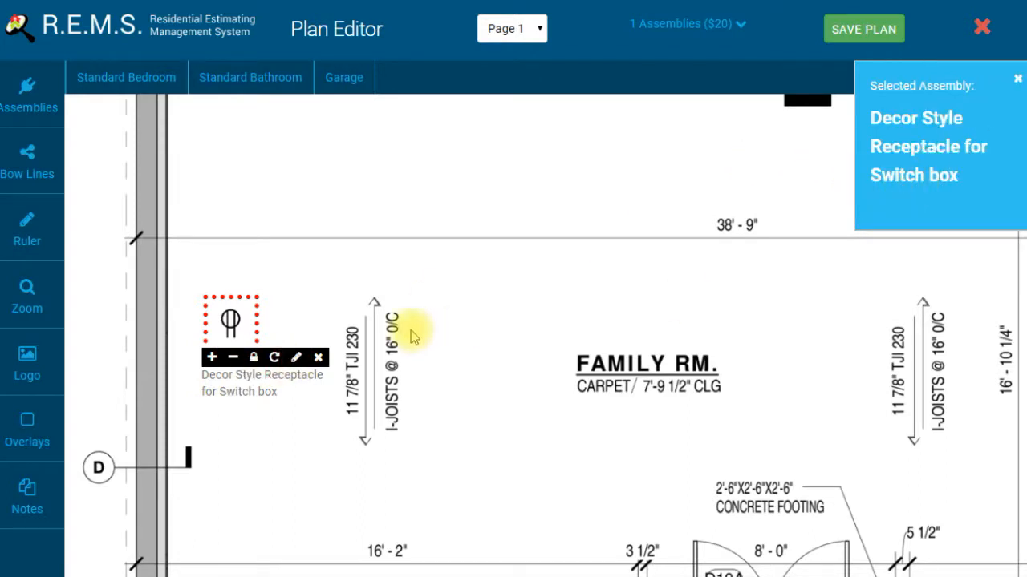
Step: Rotate the receptacle a quarter turn so its prongs face the family room's left wall, and move it against that wall
left_click(274, 358)
left_click(274, 358)
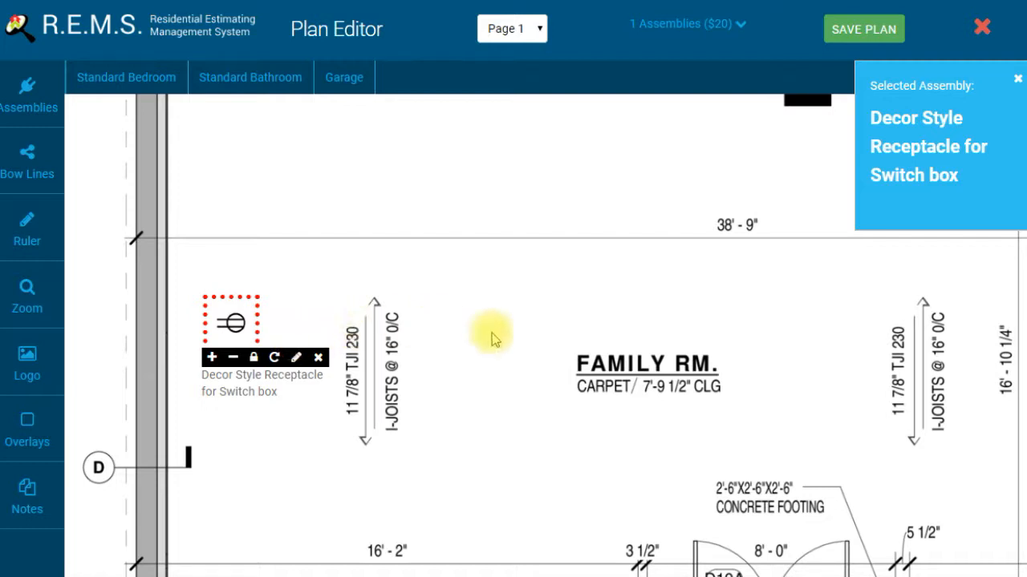
left_click(1016, 81)
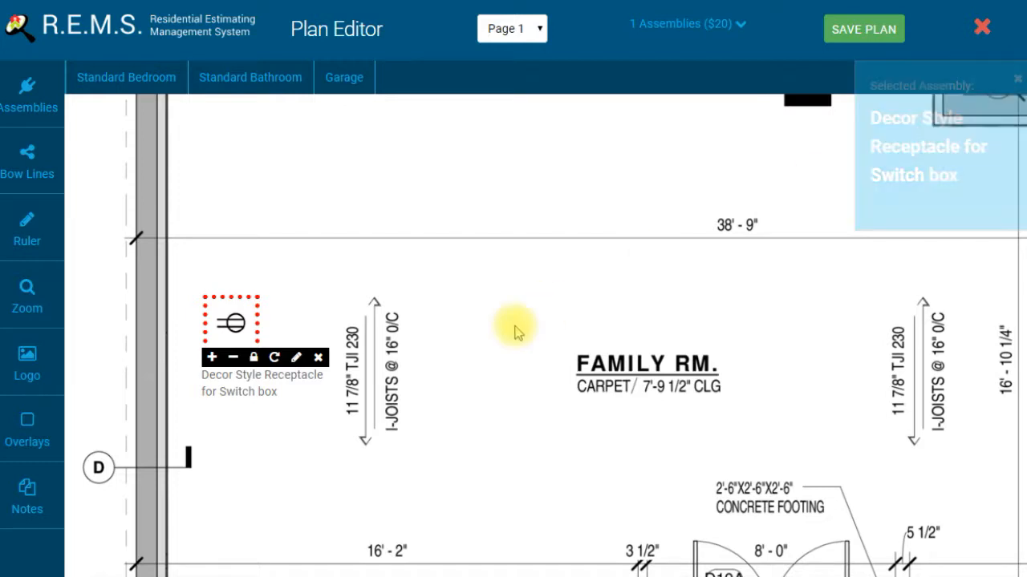
left_click_drag(233, 318, 182, 319)
left_click_drag(621, 332, 214, 335)
left_click_drag(458, 351, 115, 357)
left_click_drag(527, 330, 425, 225)
left_click_drag(601, 254, 429, 363)
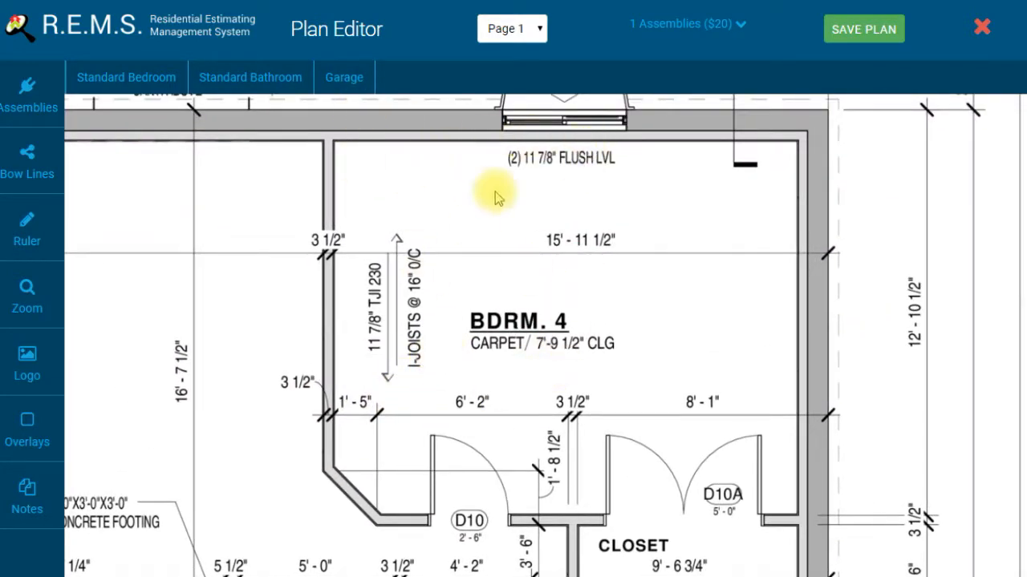
mouse_move(621, 388)
left_mouse_down()
mouse_move(625, 305)
mouse_move(626, 371)
left_mouse_up()
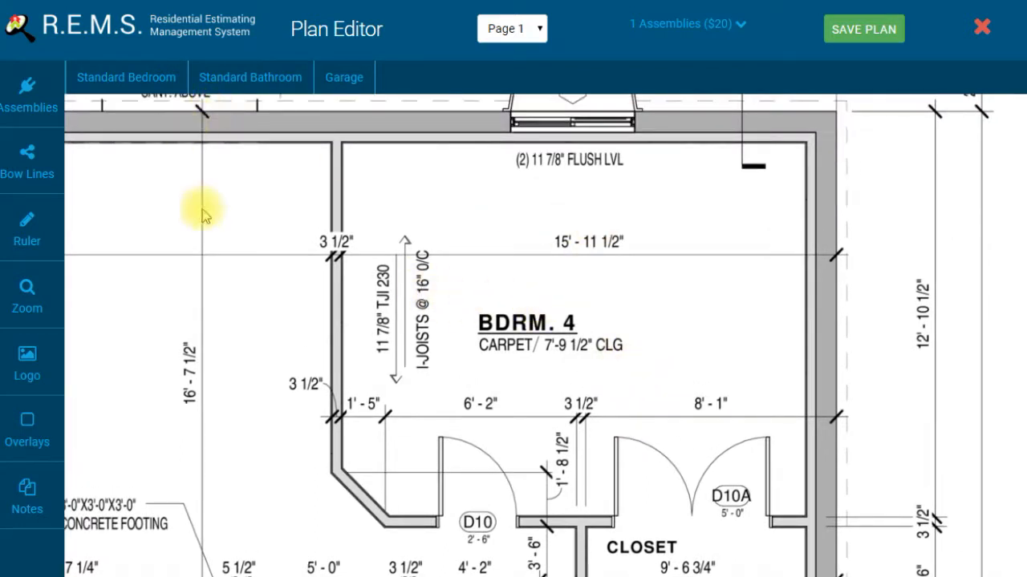
left_click(113, 78)
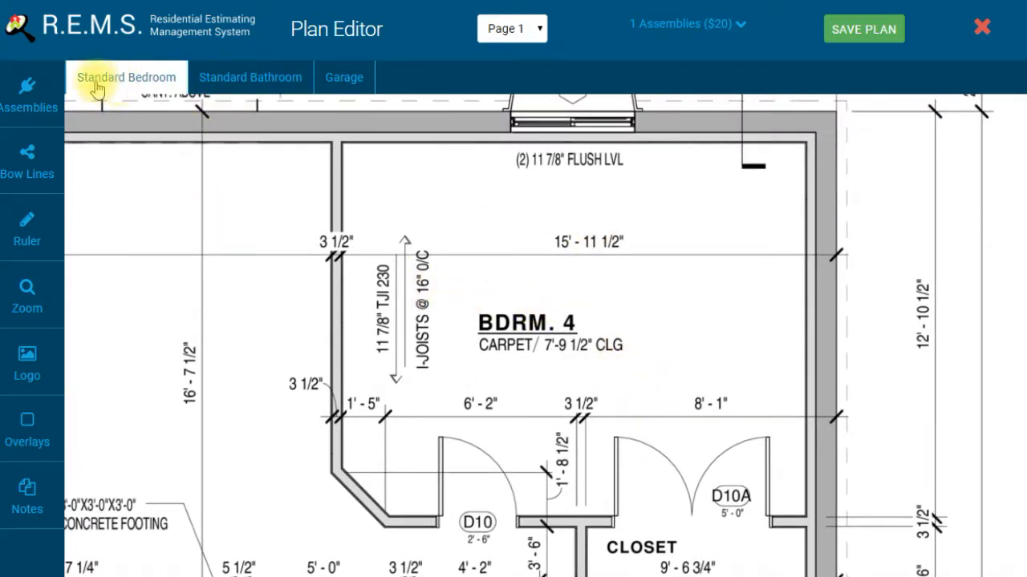
left_click_drag(171, 310, 476, 184)
left_click_drag(258, 312, 714, 332)
left_click_drag(389, 298, 350, 305)
left_click(14, 83)
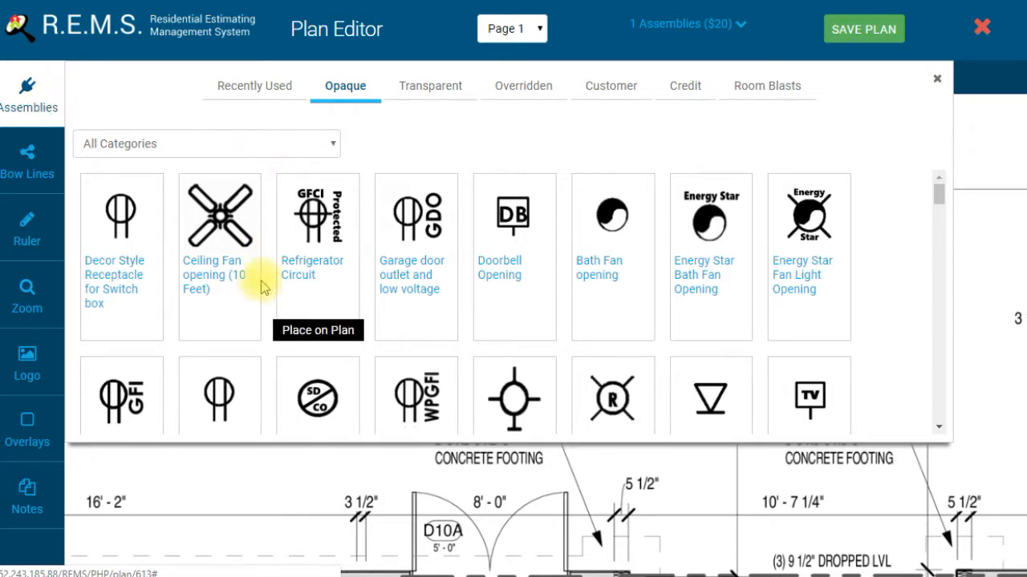
left_click(43, 113)
Step: Place the "Standard Bedroom" room blast on the plan inside BDRM. 4
left_click(91, 76)
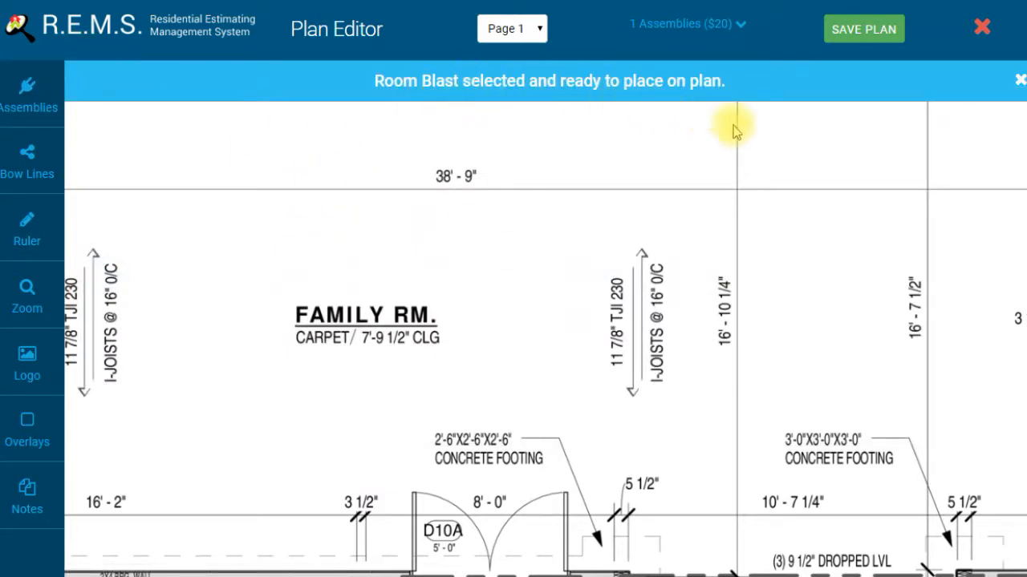
left_click_drag(875, 419, 629, 173)
mouse_move(726, 341)
left_mouse_down()
mouse_move(633, 217)
mouse_move(392, 327)
left_mouse_up()
mouse_move(670, 173)
left_mouse_down()
mouse_move(607, 348)
mouse_move(601, 278)
left_mouse_up()
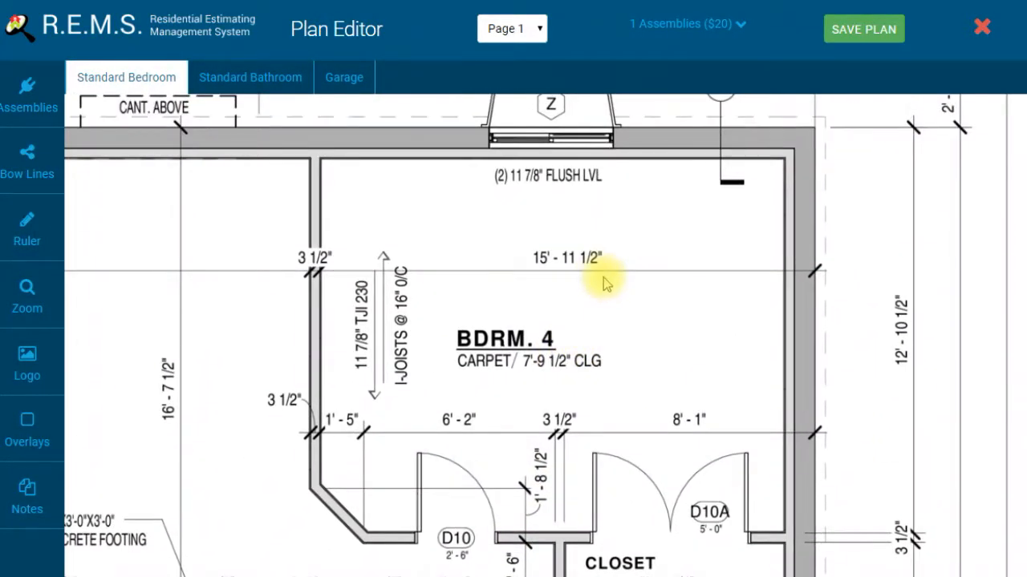
left_click(462, 255)
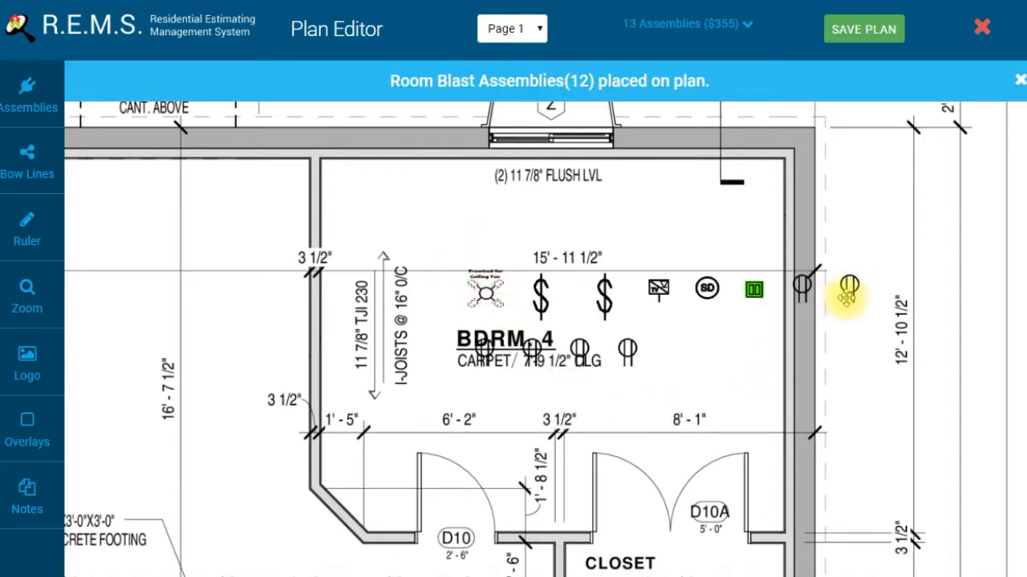
Step: Distribute five of the blast's receptacles around BDRM. 4: two by the right wall, one between the doors, two at the upper and lower left corners
left_click_drag(854, 289, 786, 337)
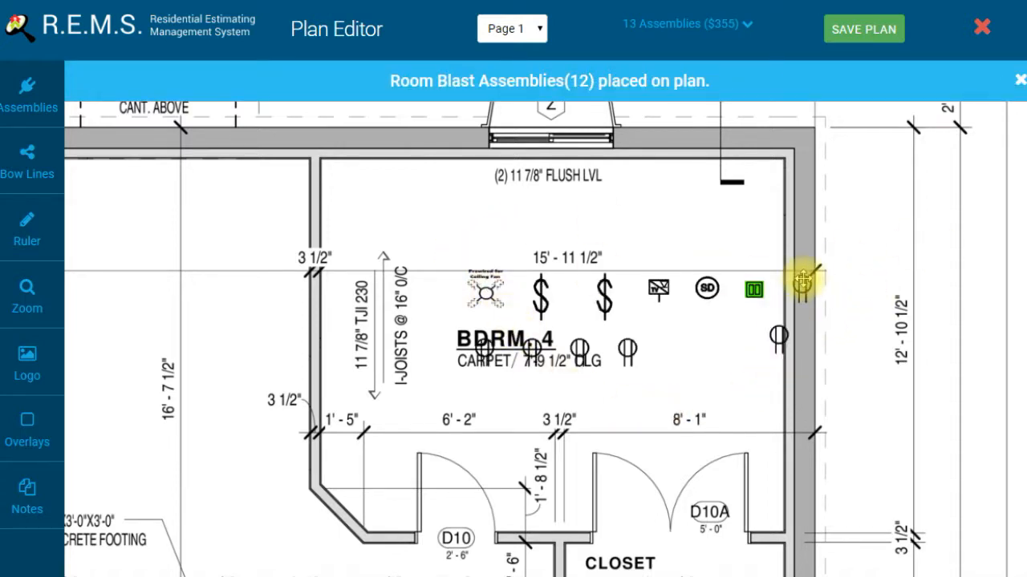
left_click_drag(776, 337, 777, 448)
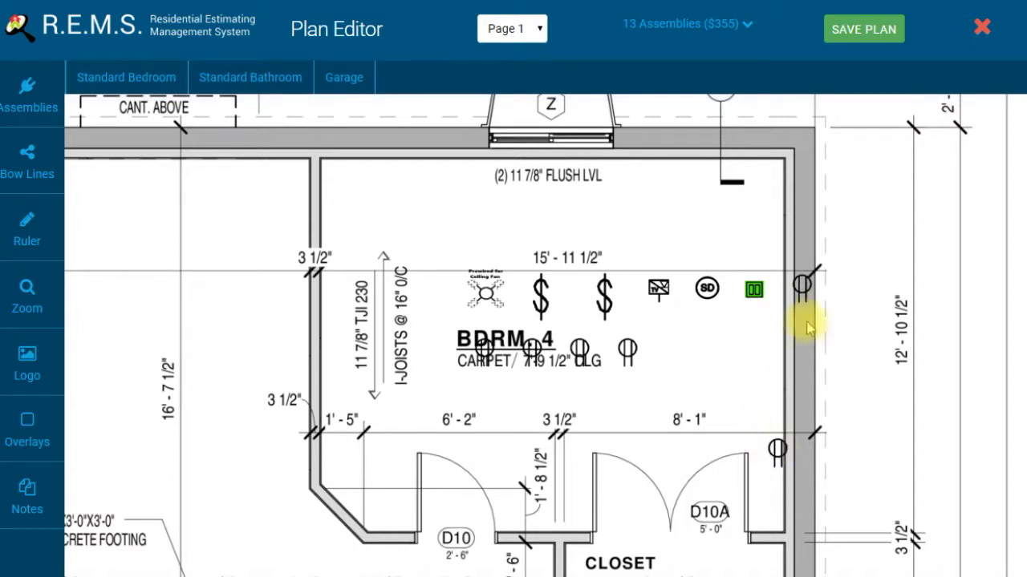
left_click_drag(805, 274, 778, 213)
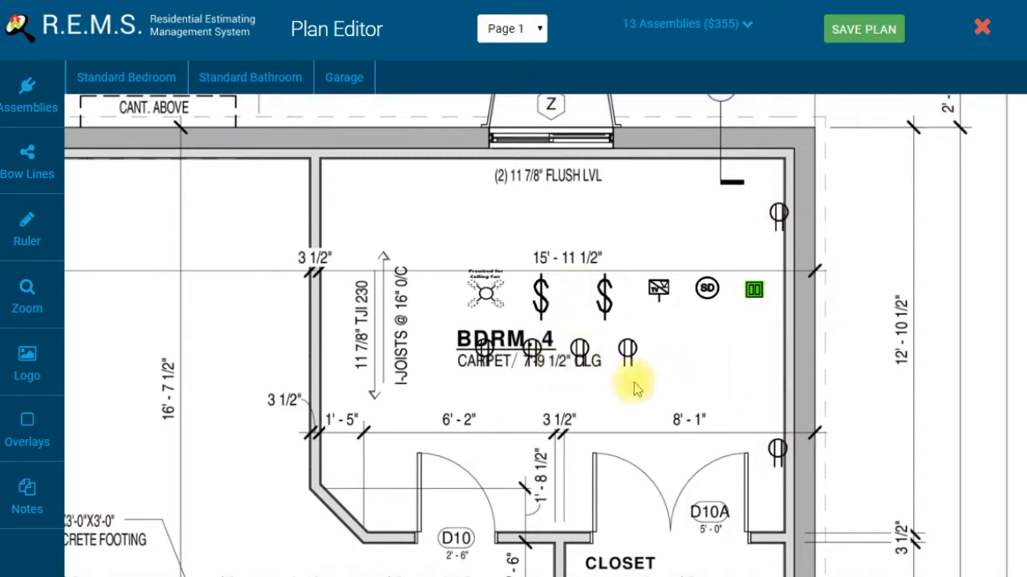
left_click_drag(640, 346, 568, 485)
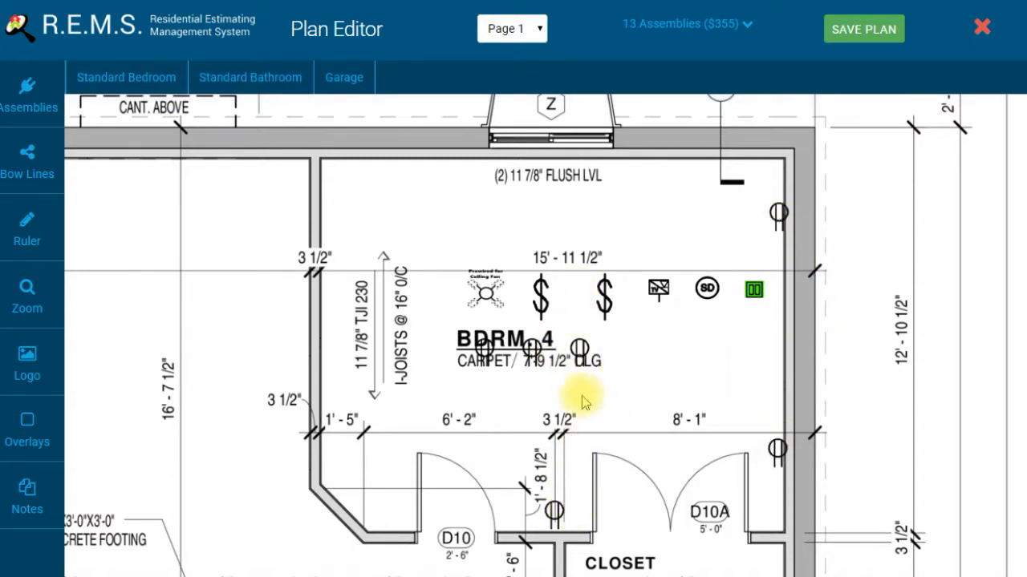
left_click_drag(582, 354, 342, 365)
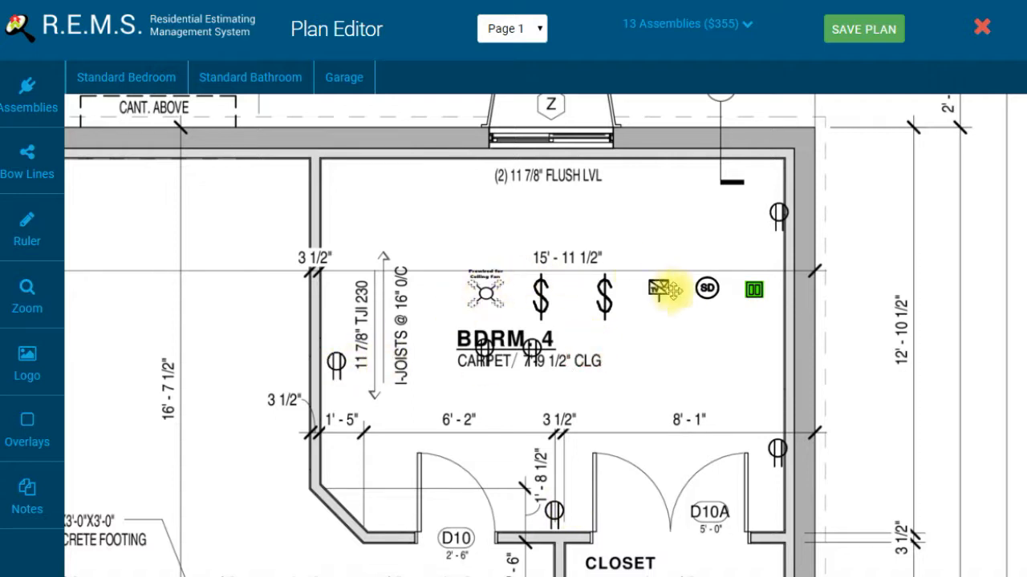
left_click_drag(530, 347, 362, 167)
left_click_drag(335, 360, 341, 478)
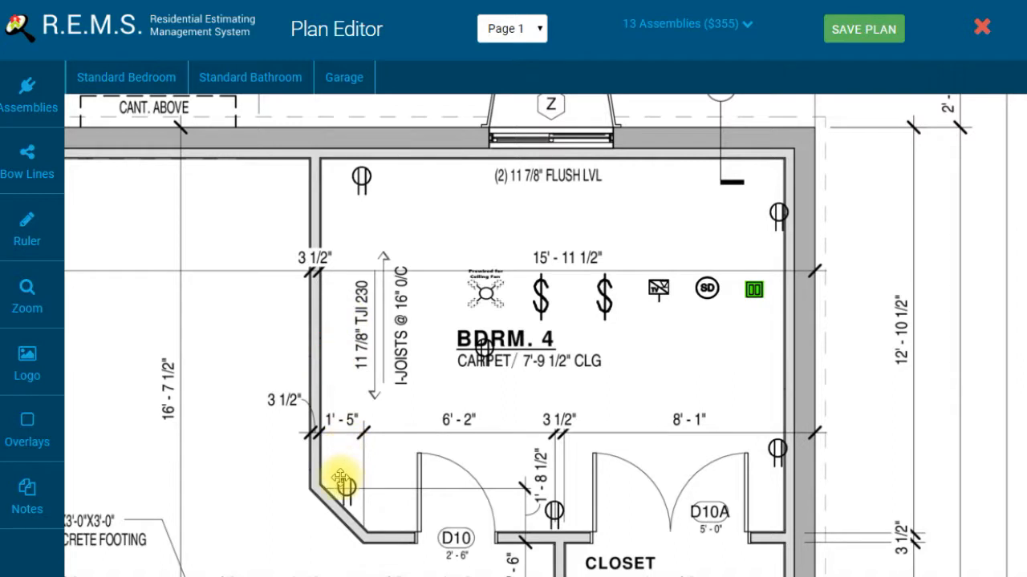
Step: Rotate the upper-left receptacle a quarter turn so its prongs face the bedroom's left wall, and move it against that wall
left_click(363, 178)
left_click(408, 214)
left_click(368, 176)
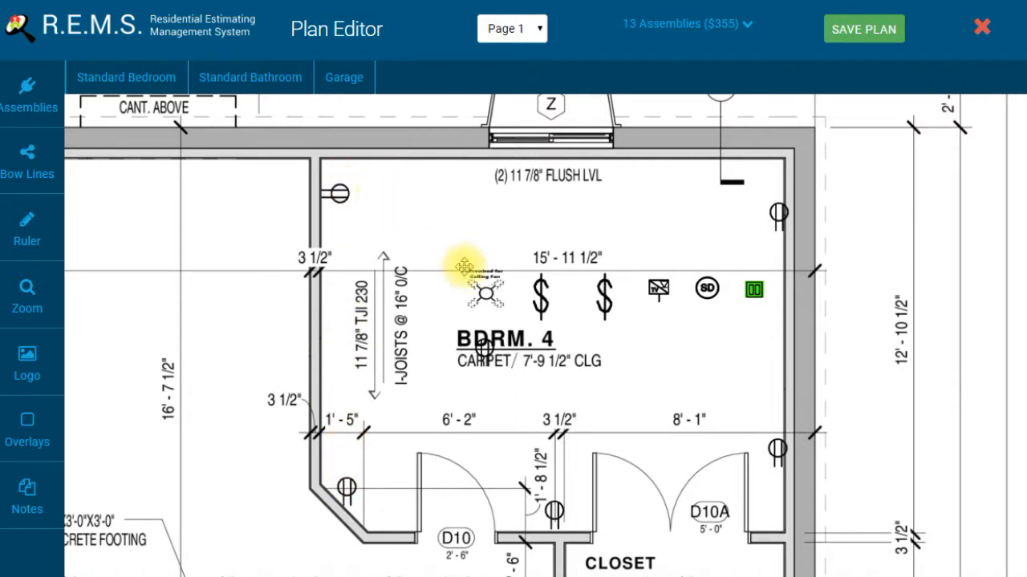
Step: Place both switches side by side next to door D10, and the last receptacle on the upper wall, turned so its prongs face it
left_click_drag(543, 293, 525, 523)
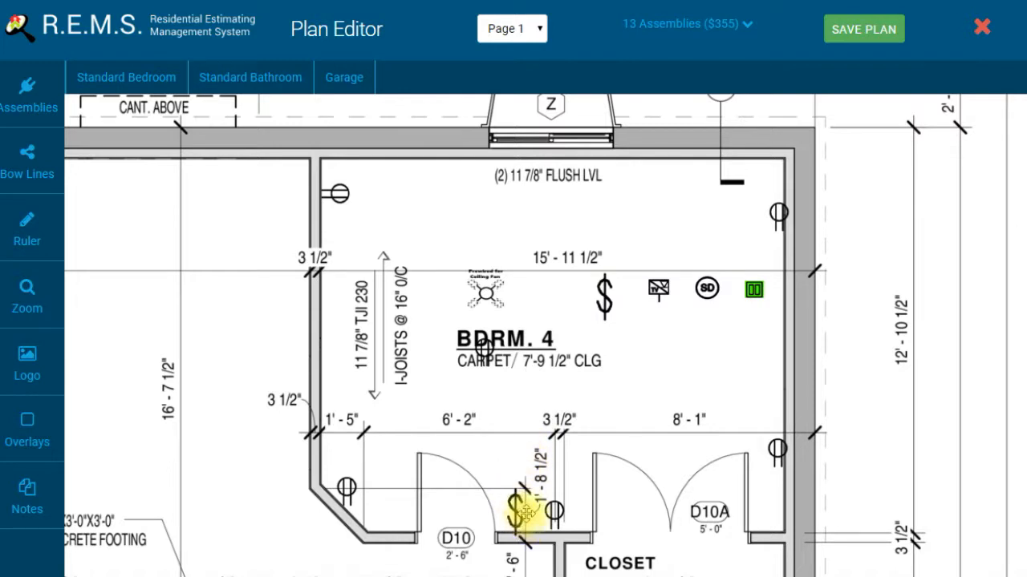
left_click_drag(602, 296, 497, 503)
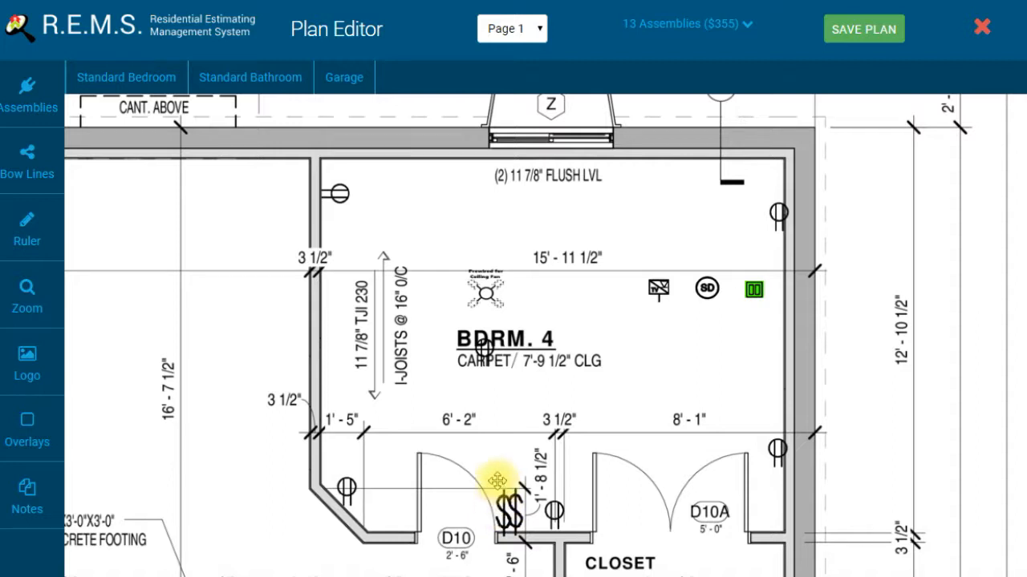
left_click_drag(484, 344, 595, 173)
left_click(616, 236)
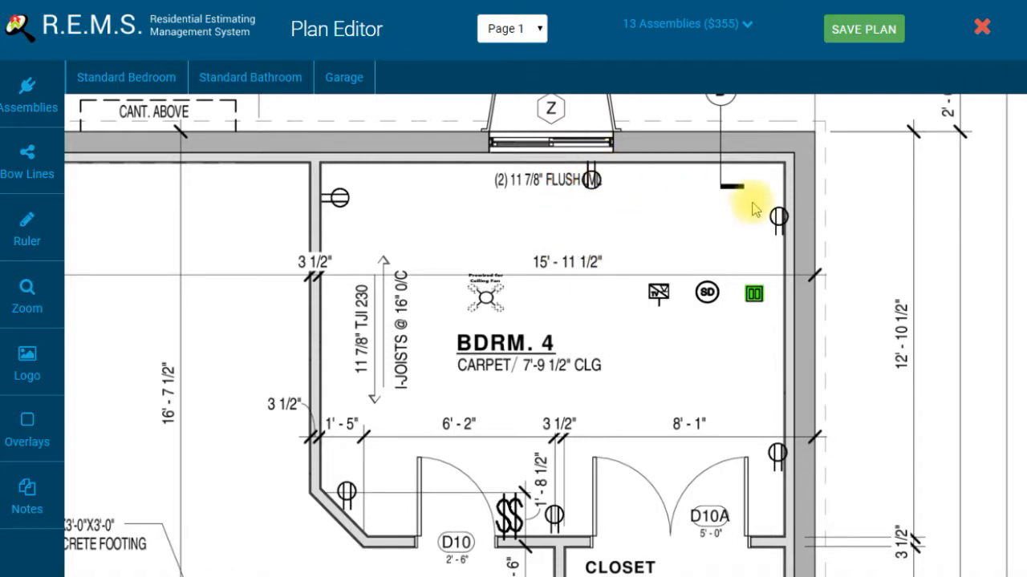
Step: Move the upper right-wall receptacle aside into the room, and place the lower one midway along that wall with its prongs facing it
left_click(778, 217)
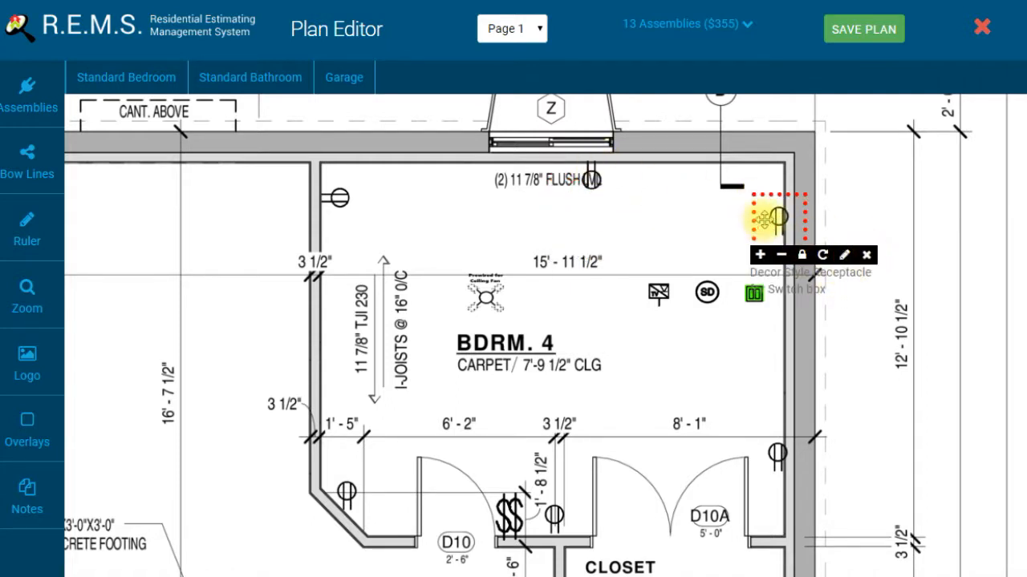
left_click_drag(768, 221, 653, 223)
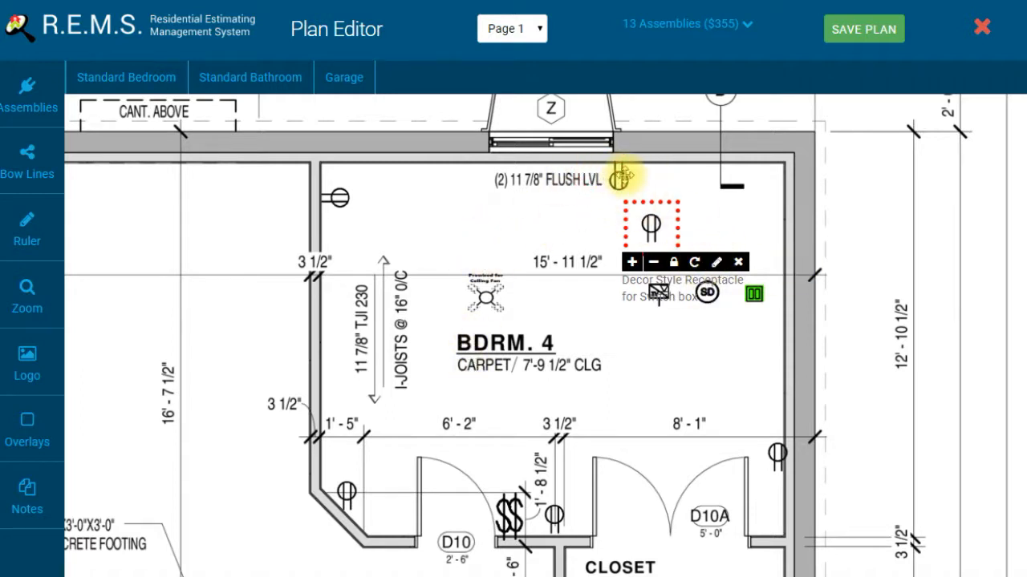
left_click_drag(784, 442, 790, 341)
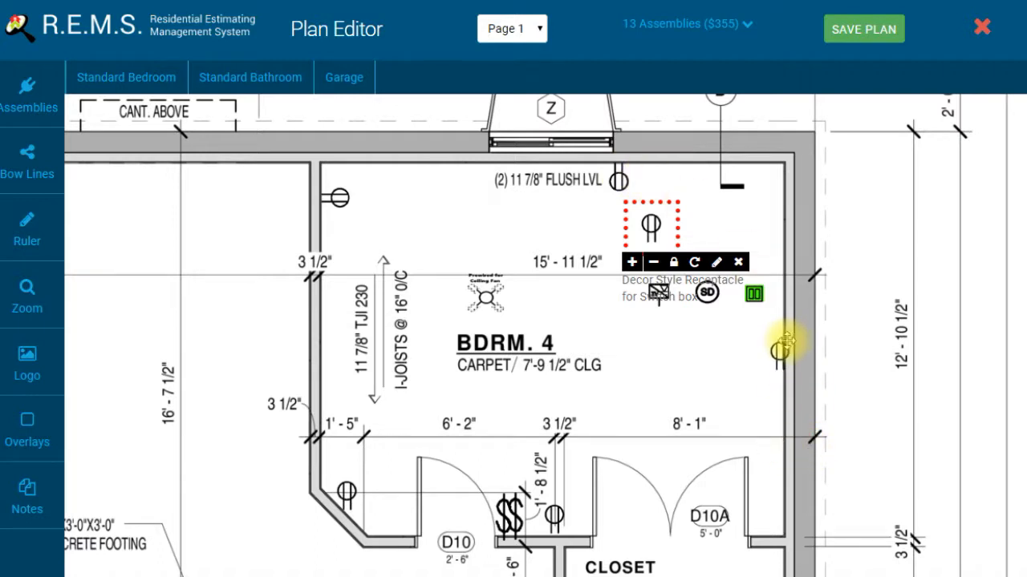
left_click(784, 341)
left_click(820, 390)
left_click(776, 358)
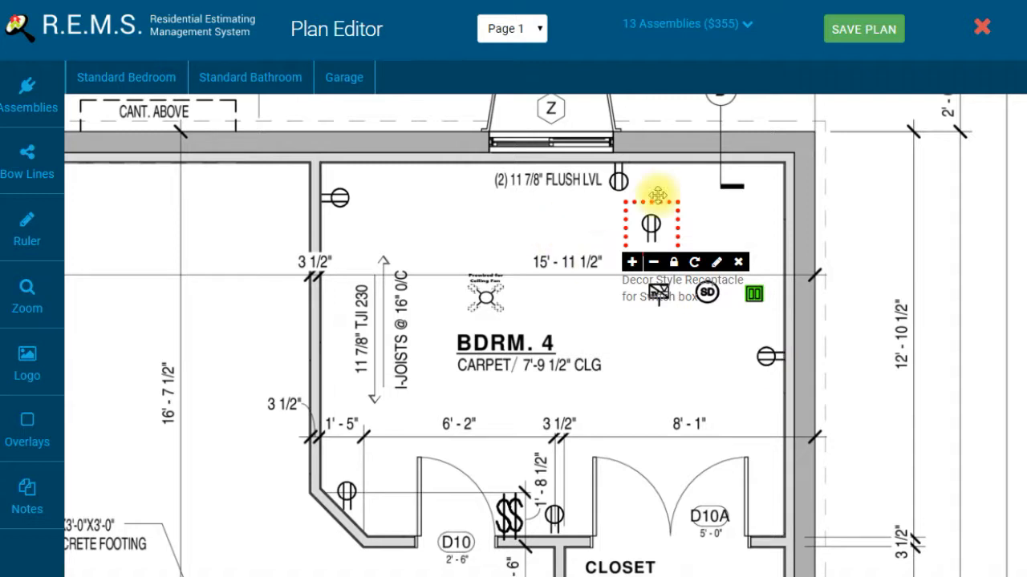
Step: Delete the spare receptacle set aside in the upper part of BDRM. 4
left_click_drag(651, 223, 506, 200)
left_click(585, 243)
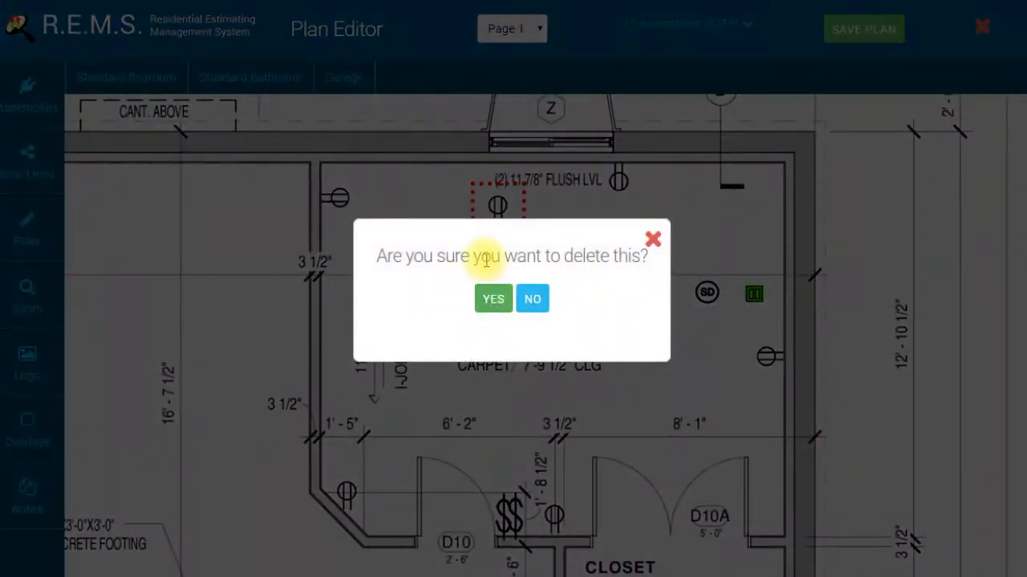
left_click(493, 300)
Step: Enlarge the "Prewired for Ceiling Fan" icon four steps and move it to the center of BDRM. 4
left_click(487, 301)
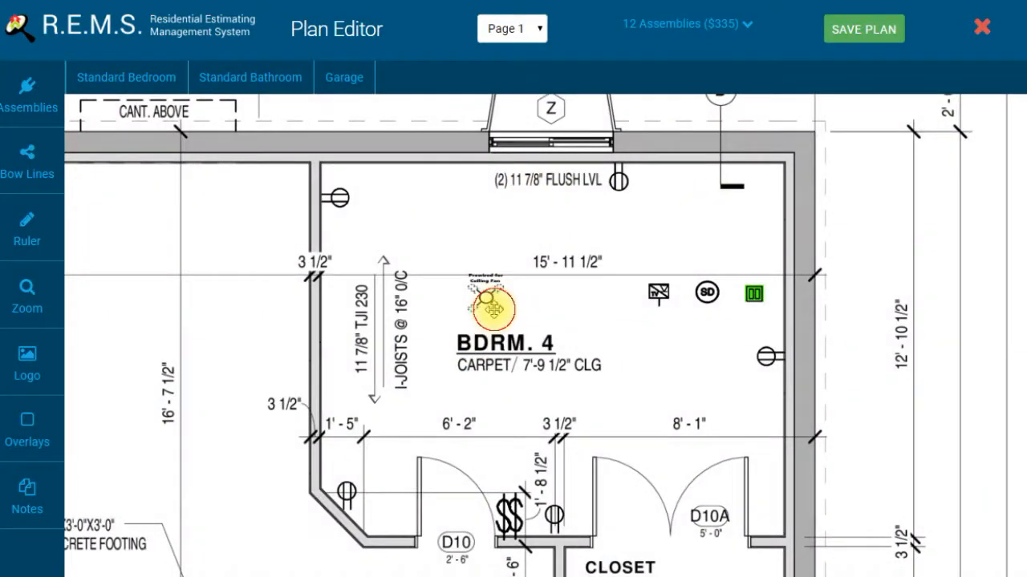
left_click(465, 328)
left_click(466, 339)
left_click(465, 346)
left_click(465, 355)
left_click_drag(499, 285, 566, 333)
Step: Place the TV outlet on the left wall below the receptacle, rotated toward it, and the smoke detector and green icon near door D10
left_click_drag(659, 293, 338, 231)
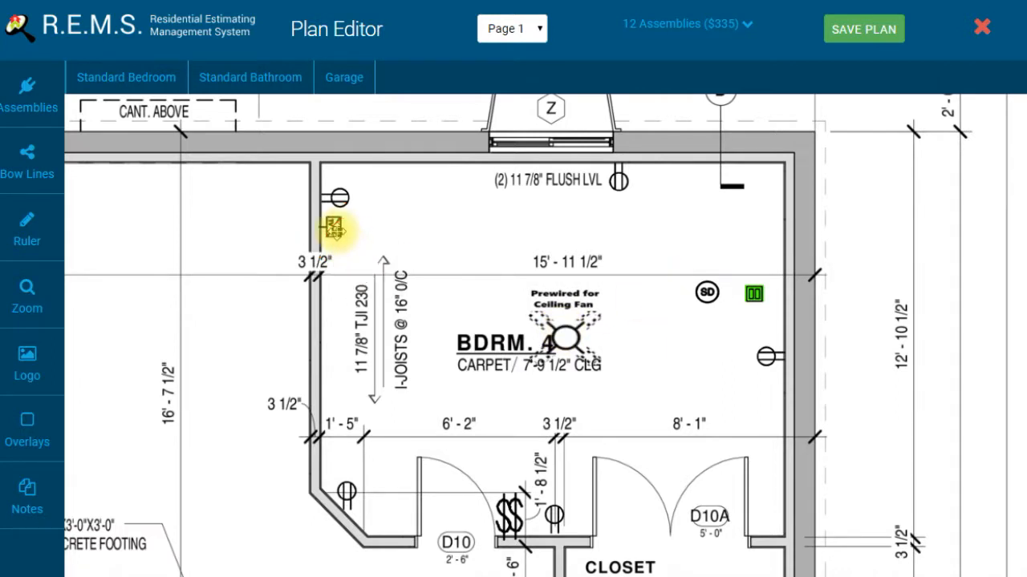
left_click_drag(708, 285, 409, 428)
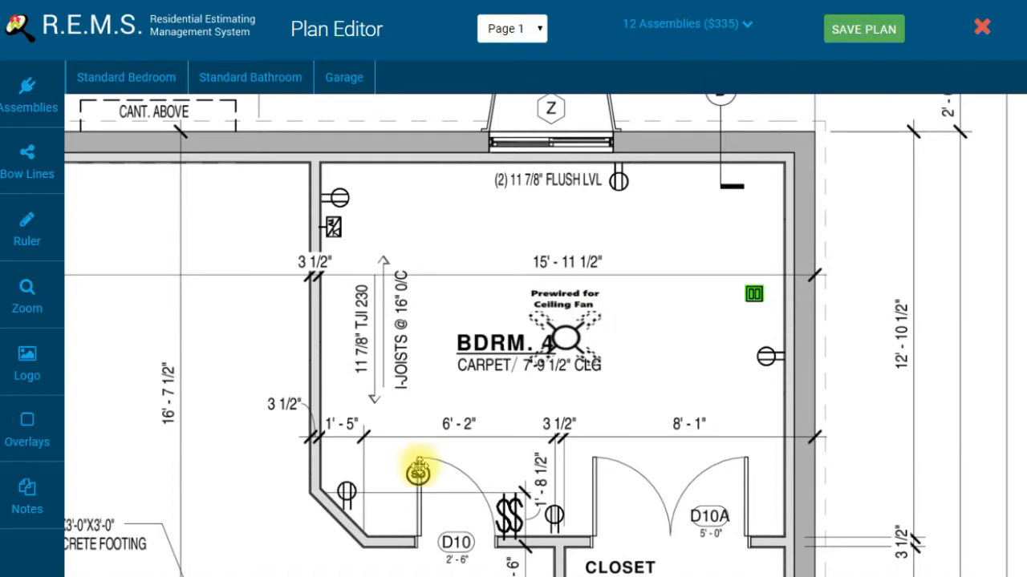
left_click_drag(747, 284, 447, 472)
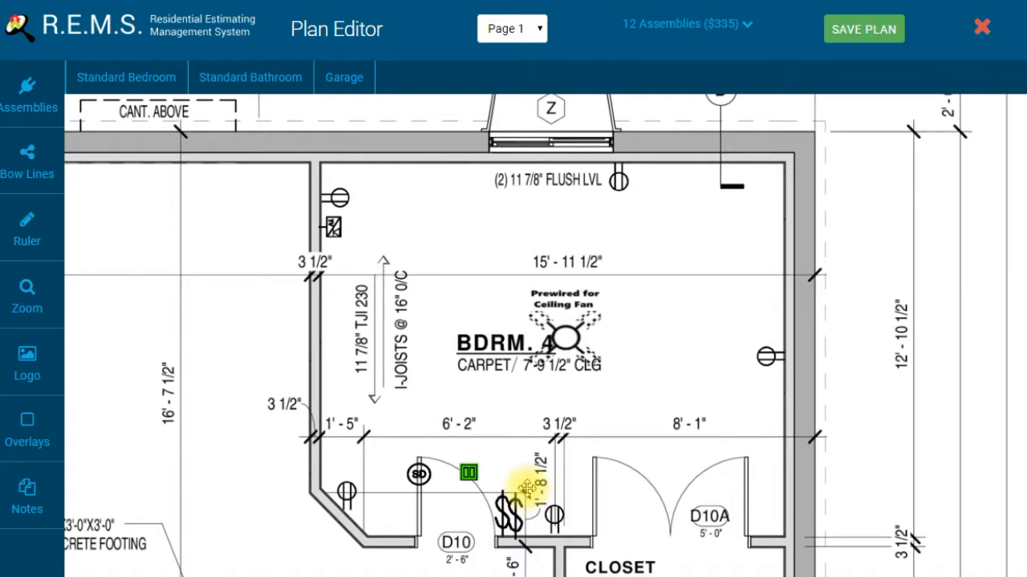
Step: Place the "Standard Bathroom" room blast on the plan inside BTHRM
scroll(626, 433, "down", 6)
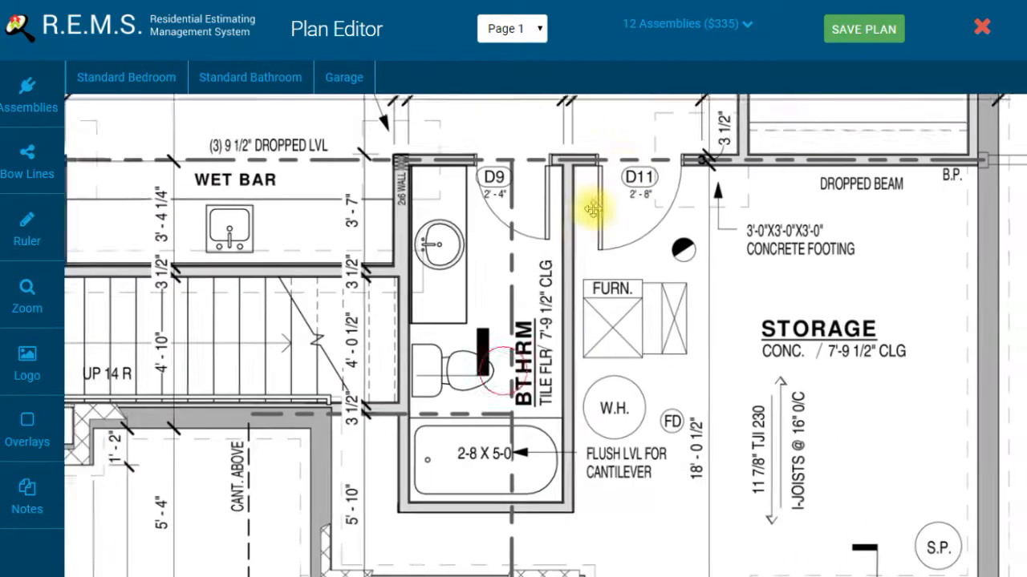
left_click_drag(592, 208, 604, 190)
left_click_drag(519, 343, 533, 401)
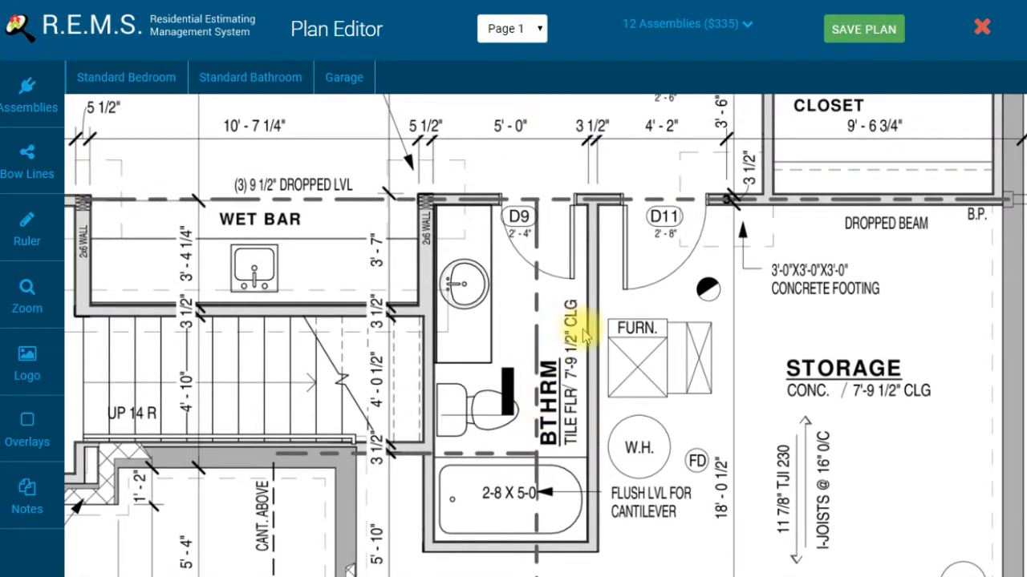
left_click(253, 87)
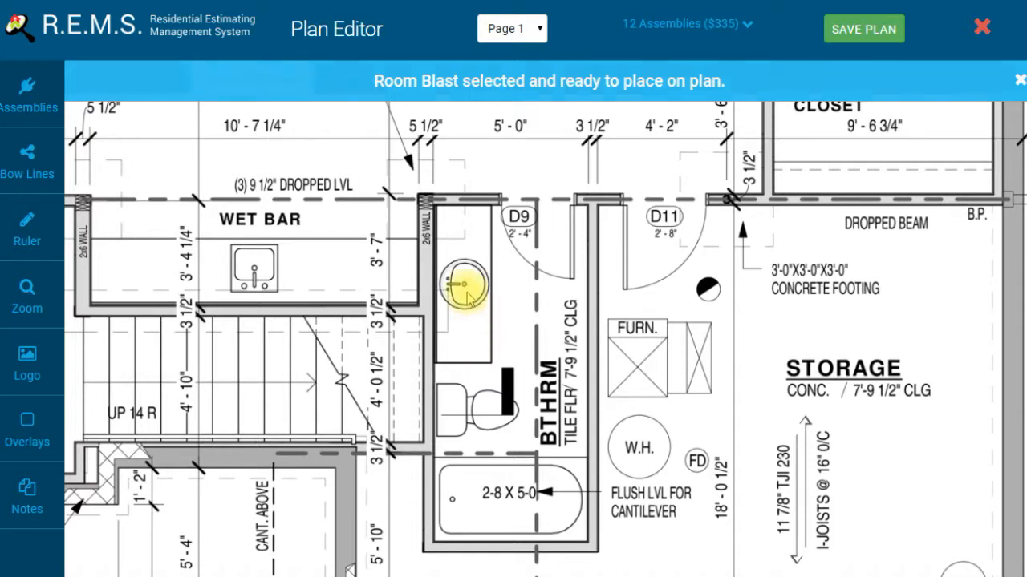
left_click(509, 360)
Step: Place the two bathroom switches beside door D9, and the GFI receptacle, rotated half a turn, at the upper end of the vanity
left_click_drag(611, 340, 505, 233)
left_click_drag(660, 332, 503, 212)
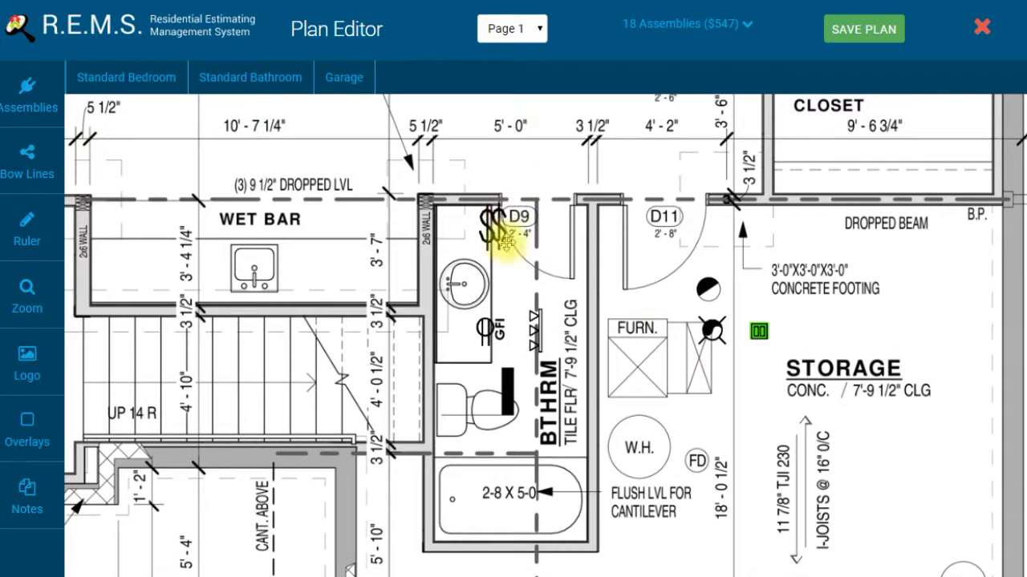
left_click_drag(486, 327, 436, 222)
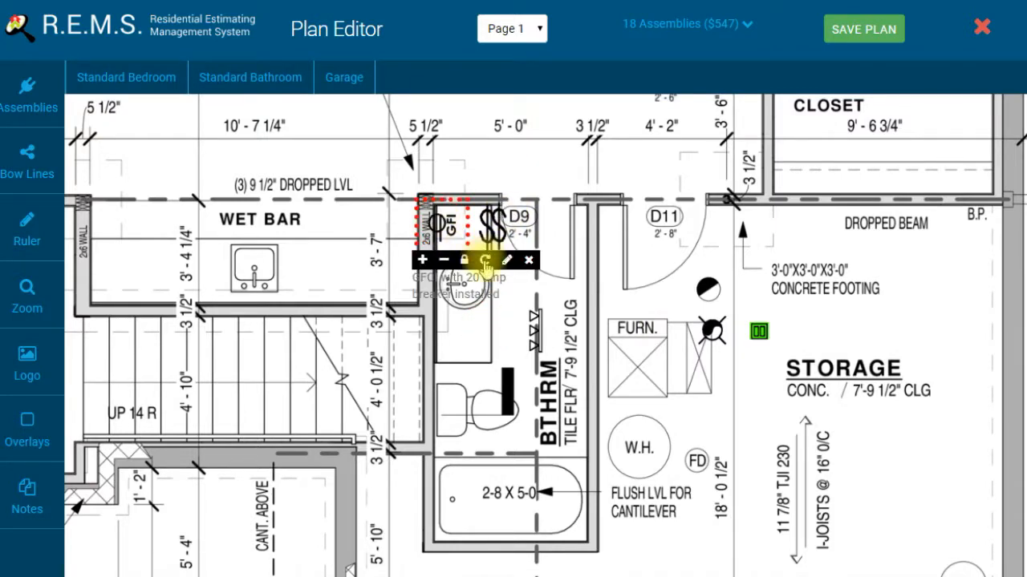
left_click(485, 262)
left_click(452, 239)
left_click_drag(463, 231, 431, 241)
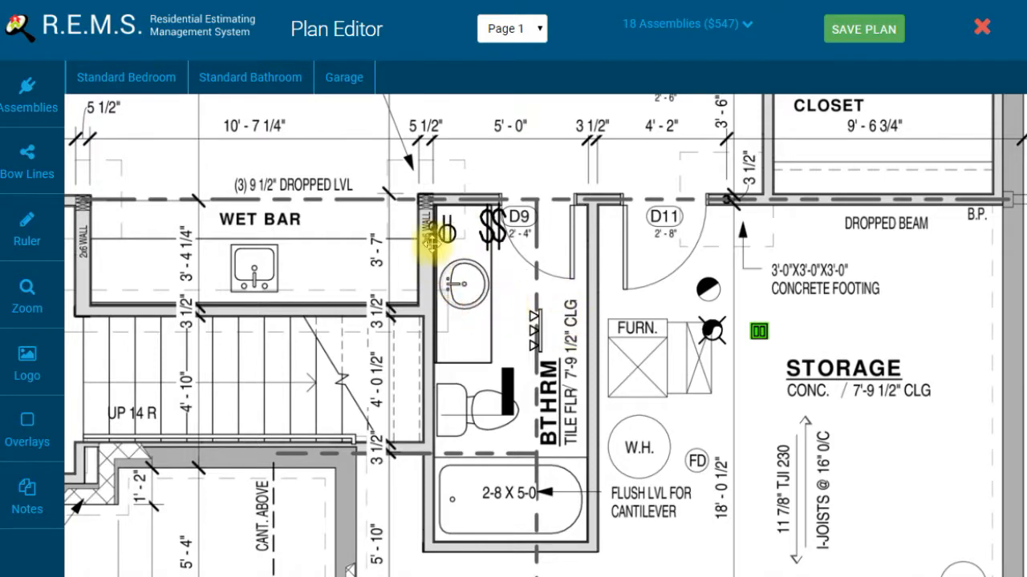
Step: Place the vanity fixture opening, turned around, on the wall behind the sink, the round light icon beside the toilet and the green icon near door D9
left_click(532, 328)
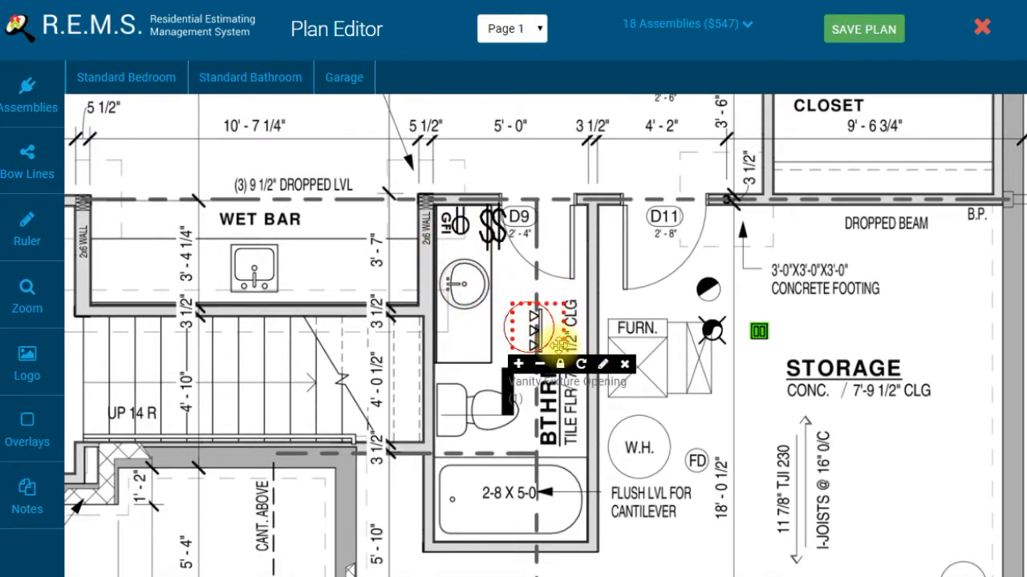
left_click_drag(579, 365, 463, 298)
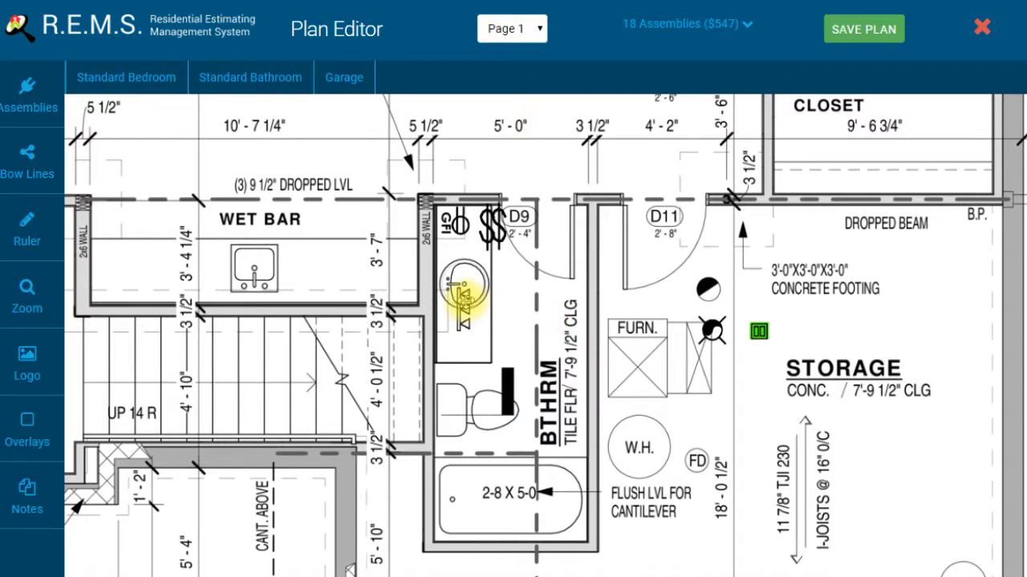
left_click_drag(710, 329, 573, 278)
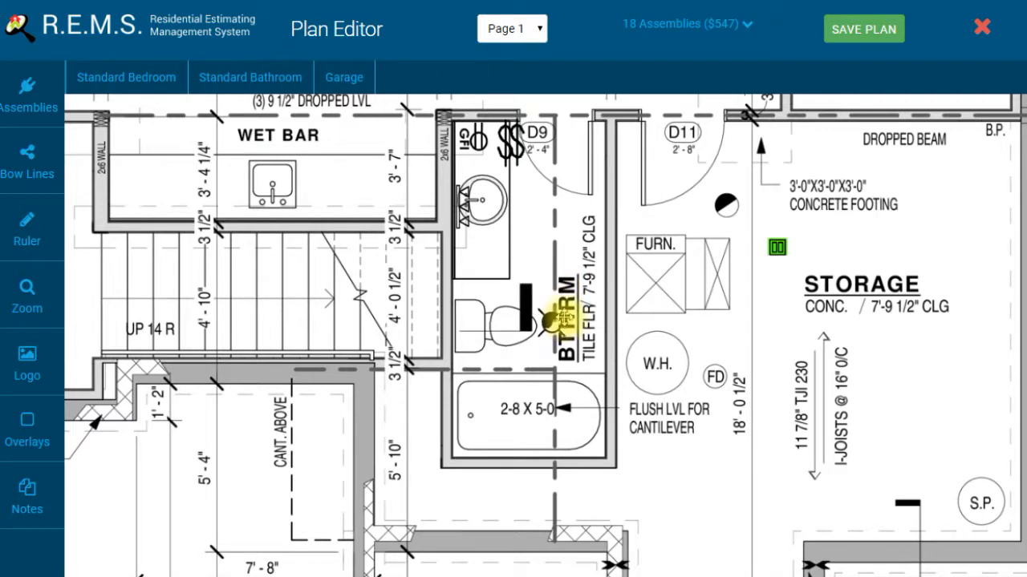
left_click_drag(777, 247, 561, 142)
Step: Look over the bathroom, family room and BDRM. 4 areas of the plan to review the placed assemblies
left_click_drag(583, 230, 590, 208)
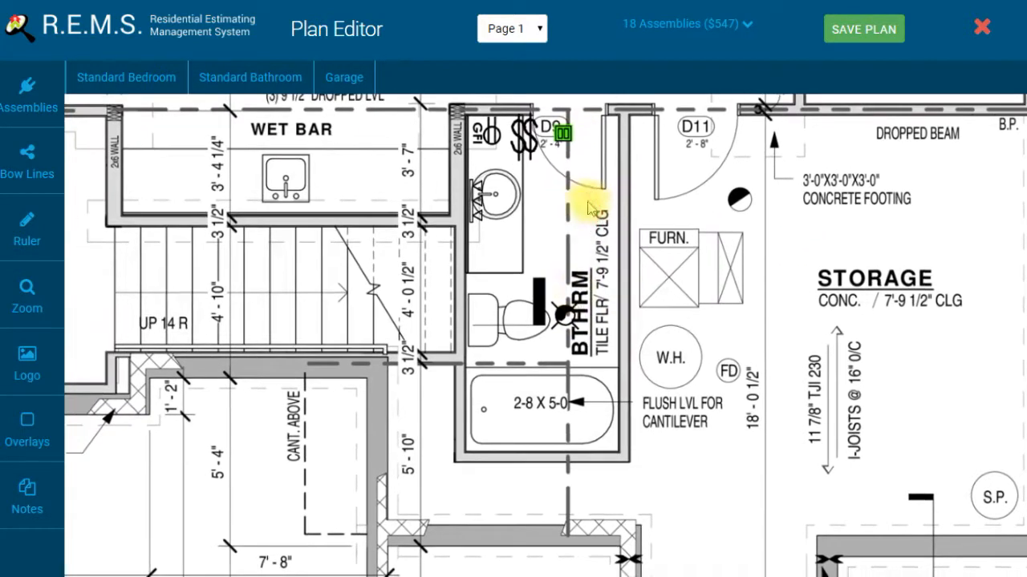
left_click_drag(642, 277, 683, 387)
left_click_drag(655, 235, 655, 355)
left_click_drag(476, 254, 501, 360)
left_click_drag(434, 289, 679, 358)
left_click_drag(447, 281, 724, 170)
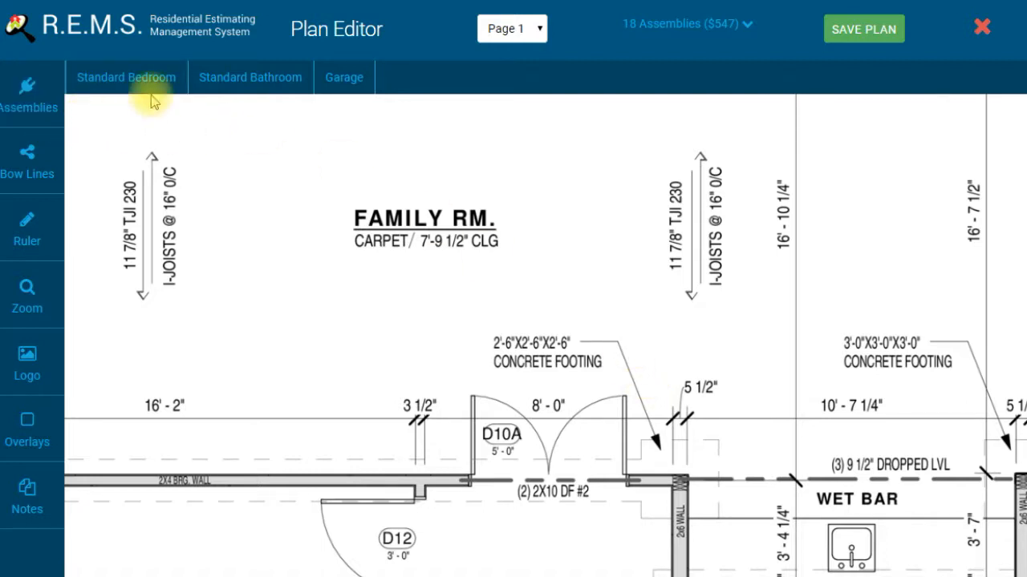
left_click_drag(591, 340, 408, 397)
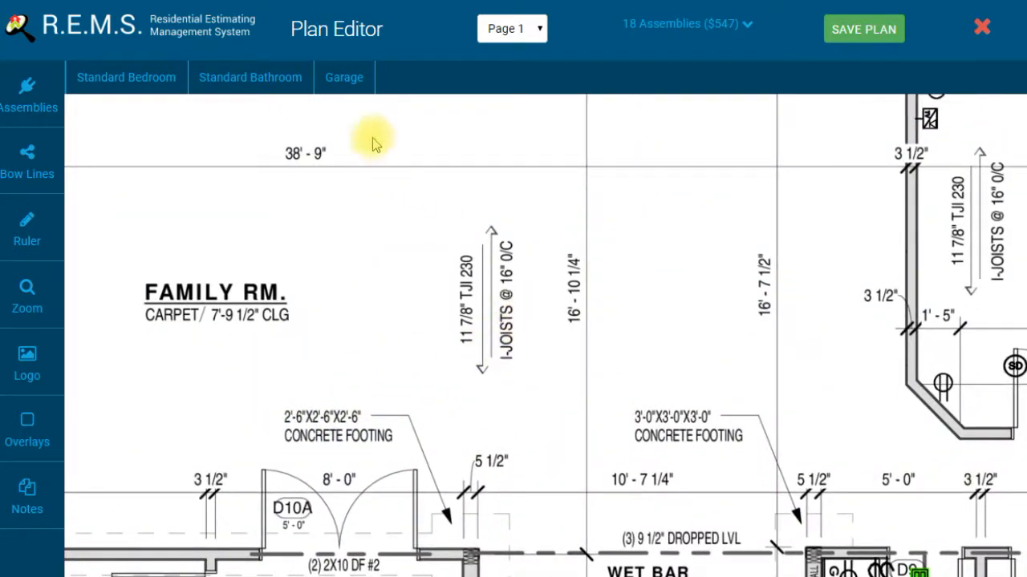
left_click_drag(719, 365, 454, 275)
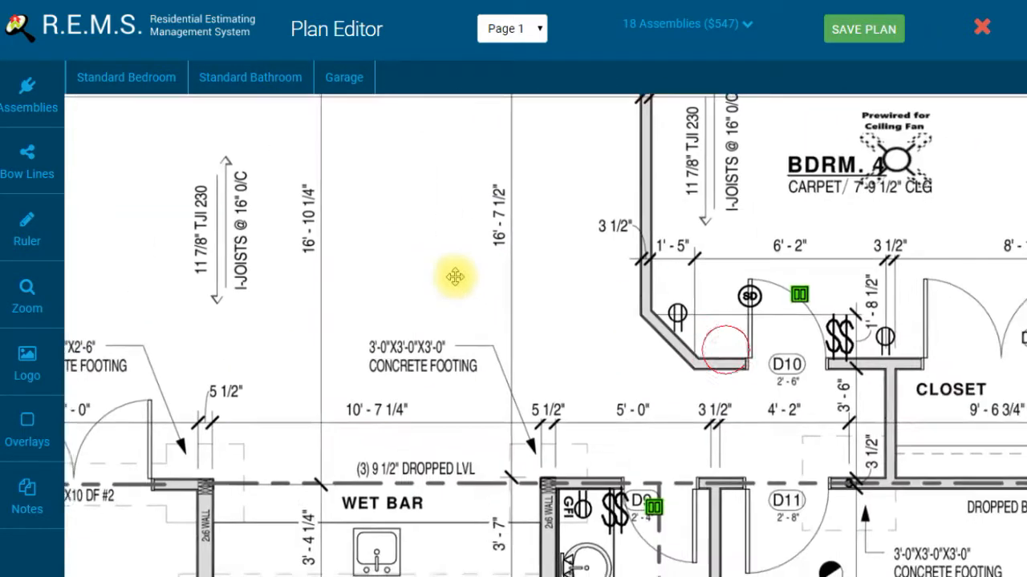
left_click_drag(818, 231, 699, 264)
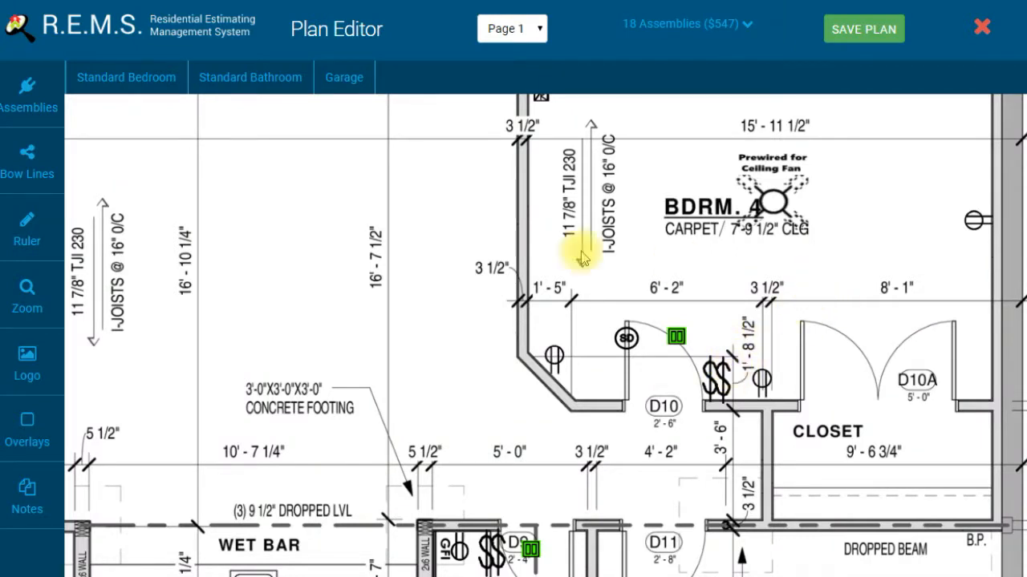
left_click_drag(437, 227, 541, 277)
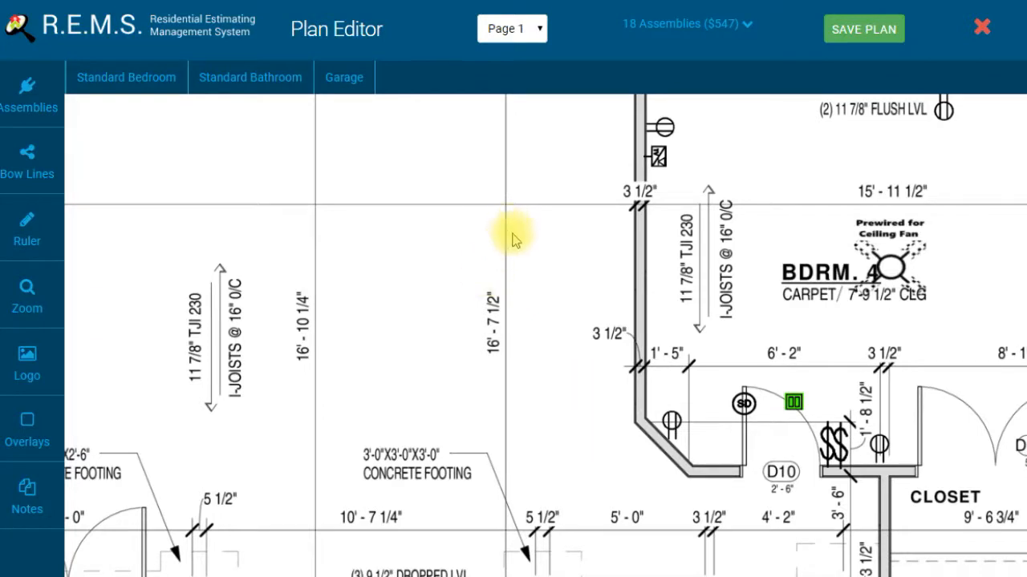
left_click_drag(466, 263, 589, 258)
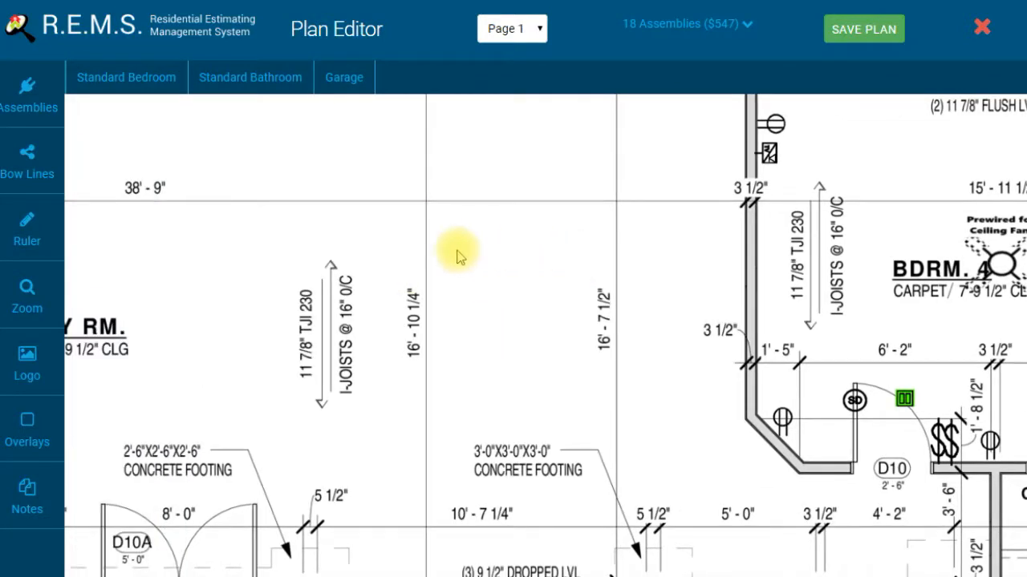
Step: Switch the plan to Page 2 and zoom out to bring the whole BDRM. 2 area into view
left_click(540, 30)
left_click(518, 64)
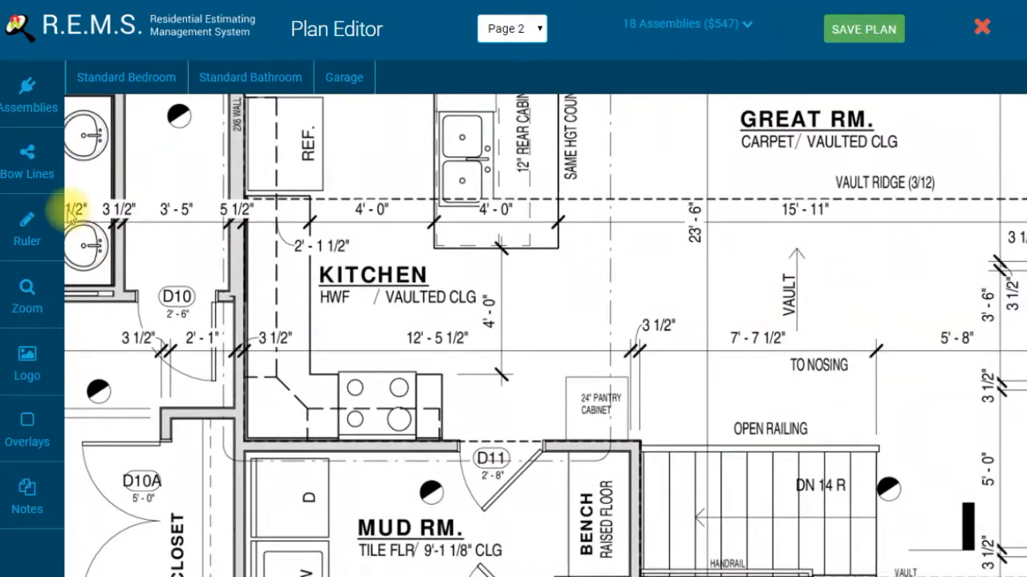
left_click(47, 297)
left_click(212, 305)
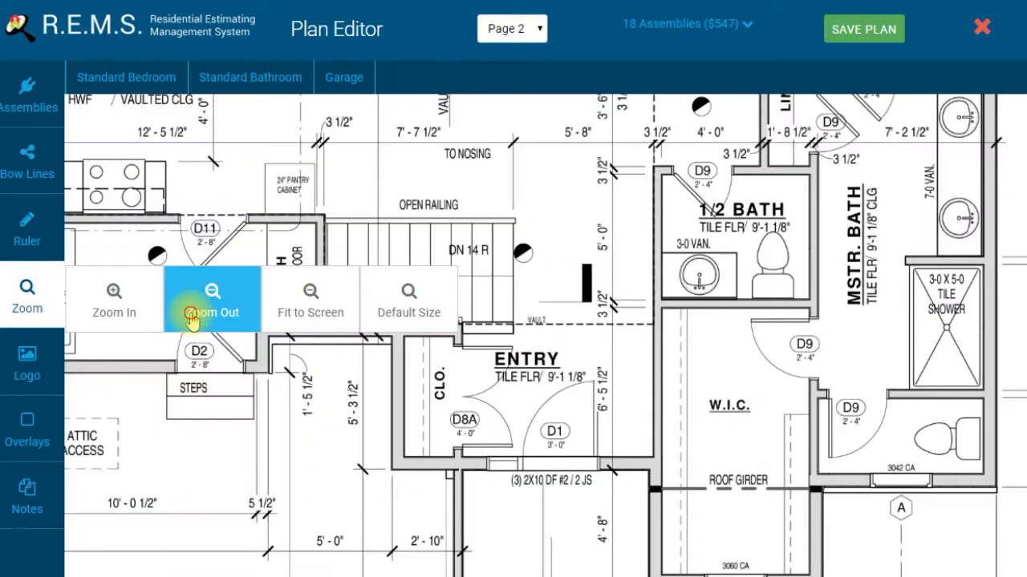
left_click(212, 304)
scroll(247, 252, "up", 5)
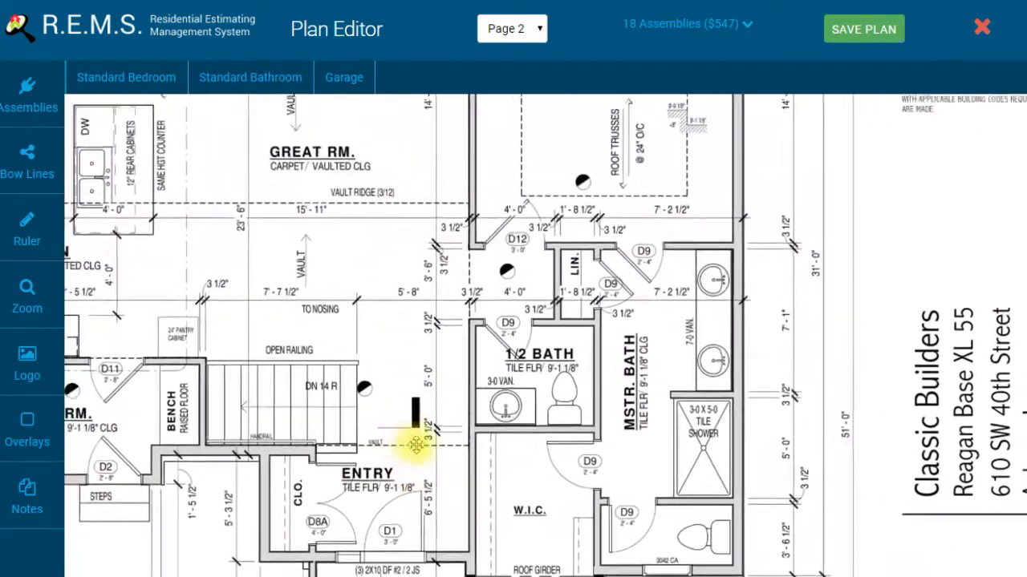
left_click_drag(503, 336, 762, 336)
left_click_drag(493, 303, 766, 343)
left_click_drag(546, 343, 579, 441)
left_click_drag(583, 320, 582, 360)
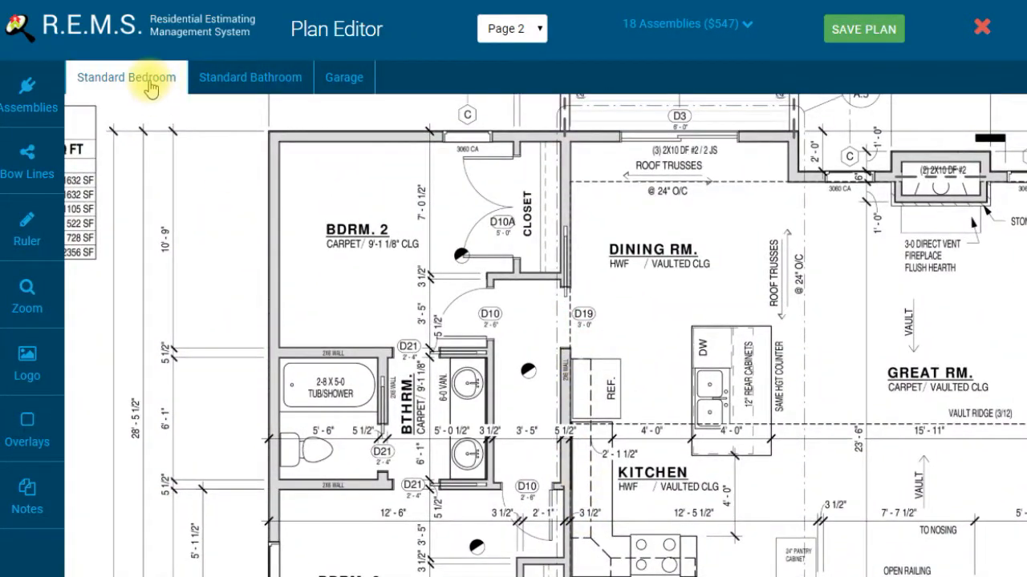
Step: Place the "Standard Bedroom" room blast in BDRM. 2 and move the two receptacles nearest the dining room into the closet
left_click(151, 86)
left_click(349, 207)
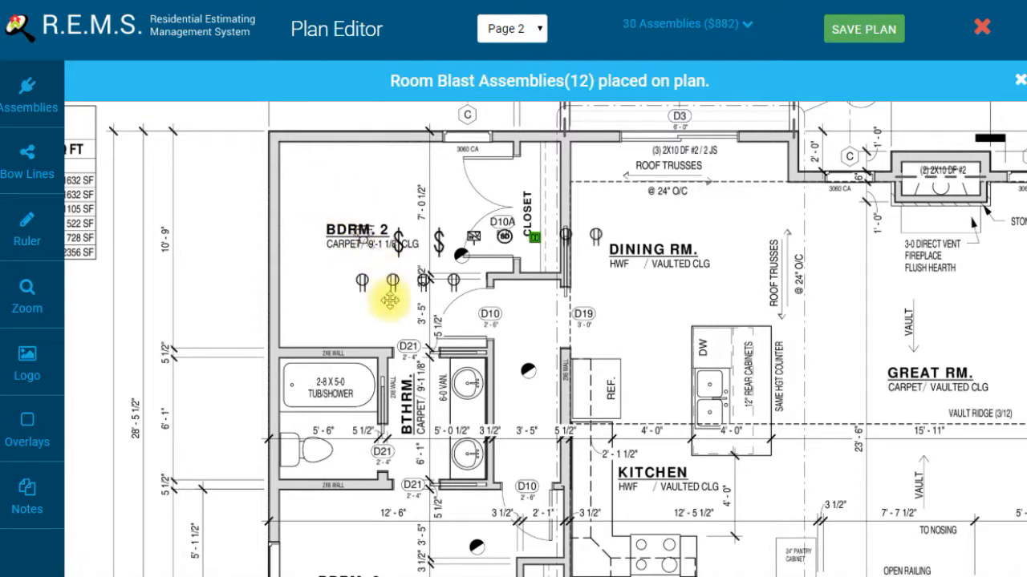
left_click_drag(598, 238, 542, 204)
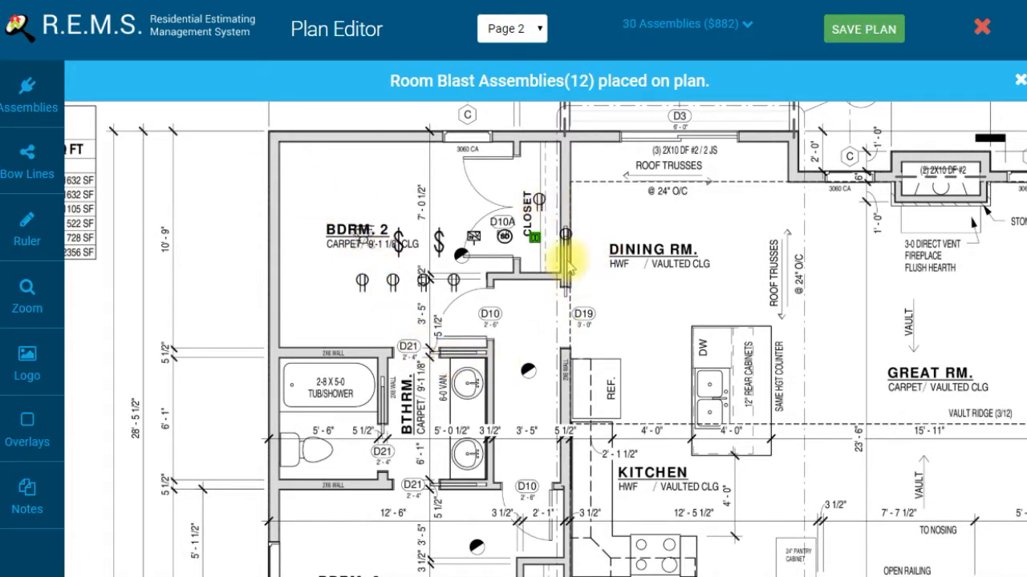
Step: Place the "Standard Bedroom" room blast on the plan inside BDRM. 3
left_click_drag(526, 370, 550, 250)
left_click_drag(498, 383, 497, 226)
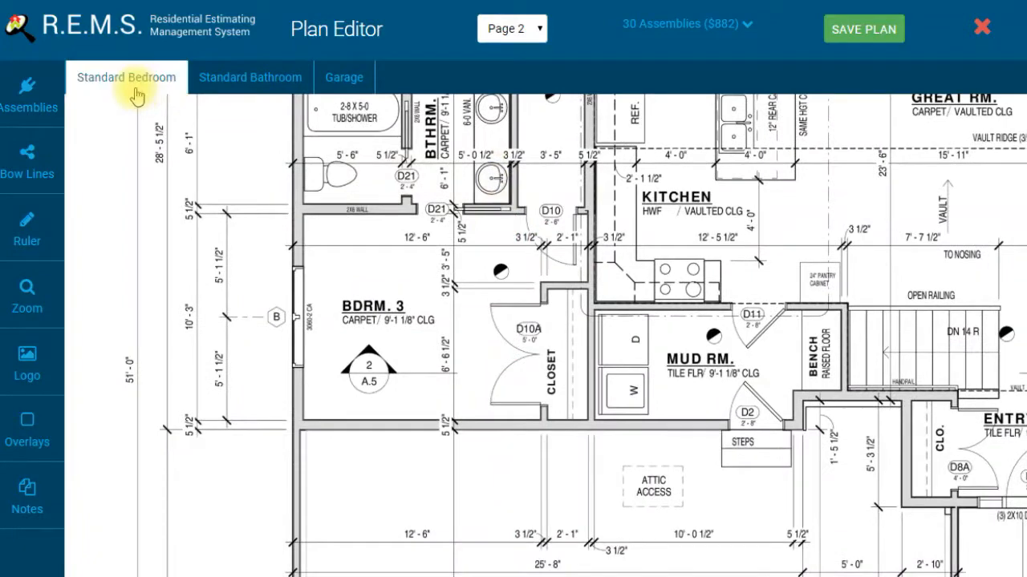
left_click(135, 83)
left_click_drag(349, 254, 348, 313)
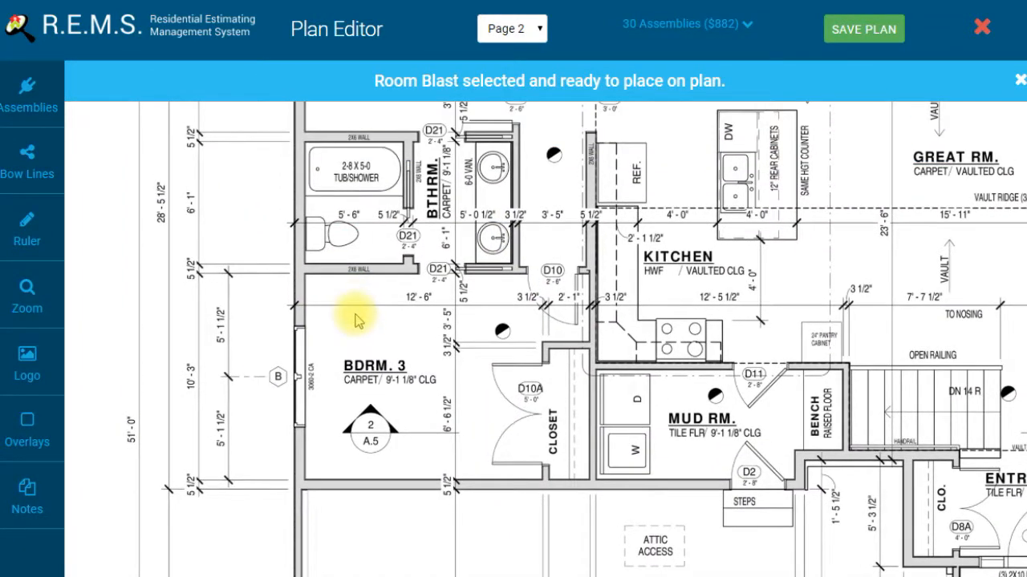
left_click(381, 329)
Step: Move one BDRM. 3 receptacle to the wall beside door D10 and another to the lower wall next to the closet door
left_click_drag(608, 341, 578, 377)
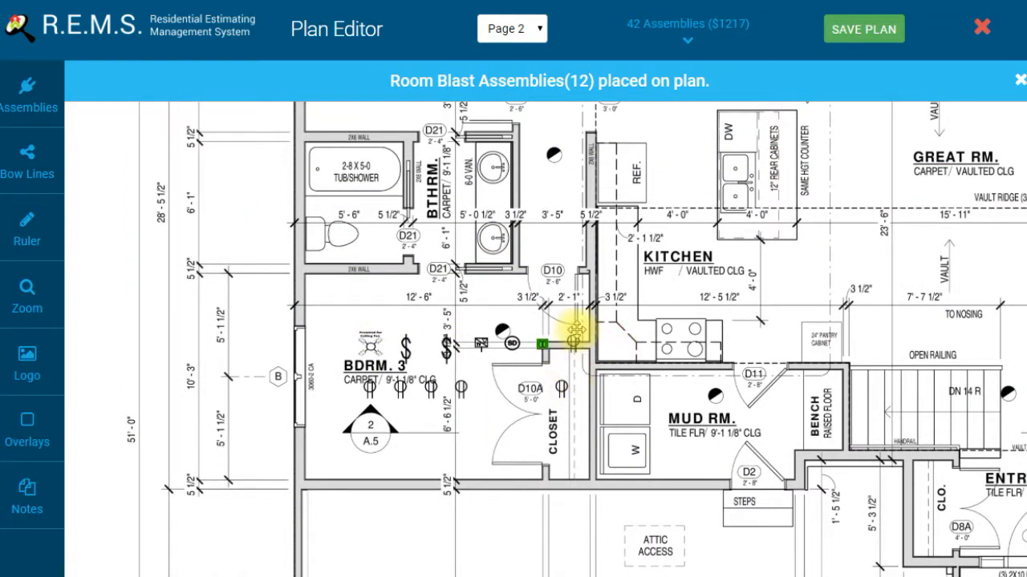
left_click_drag(575, 327, 576, 319)
left_click_drag(551, 383, 481, 443)
left_click_drag(662, 331, 650, 377)
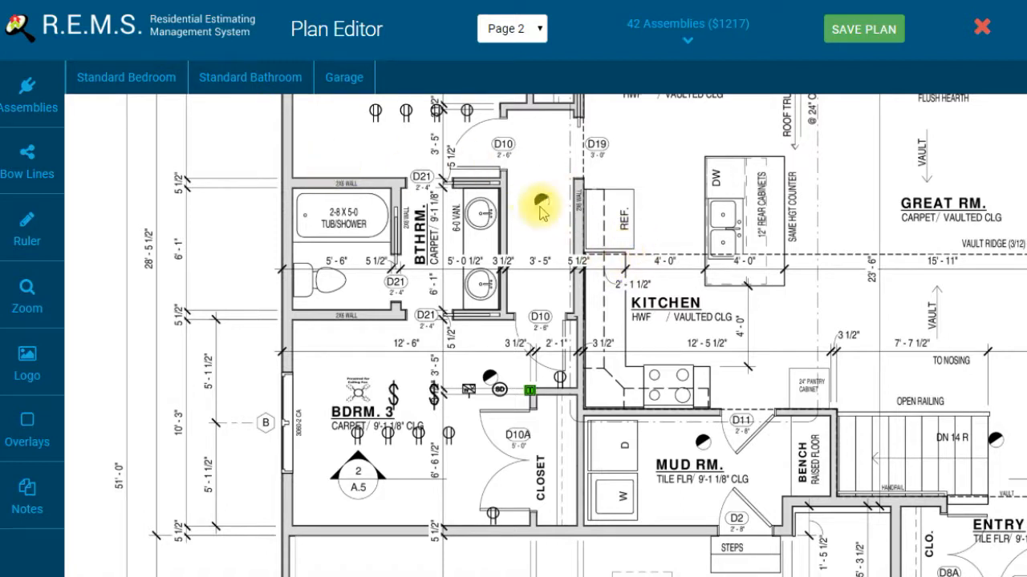
Step: Place the "Garage" room blast on the plan inside the garage
left_click(83, 80)
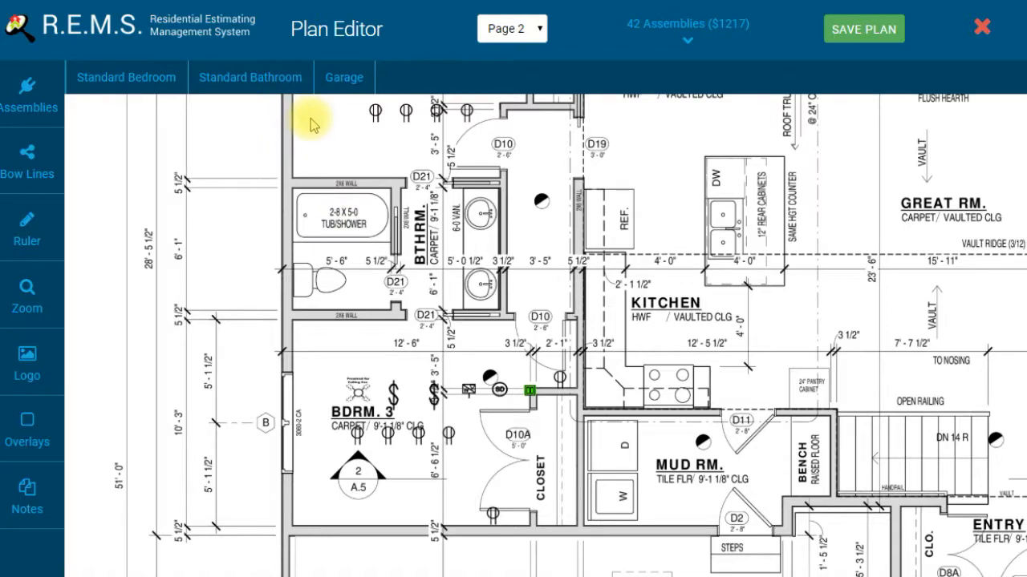
scroll(641, 248, "up", 3)
scroll(699, 298, "right", 2)
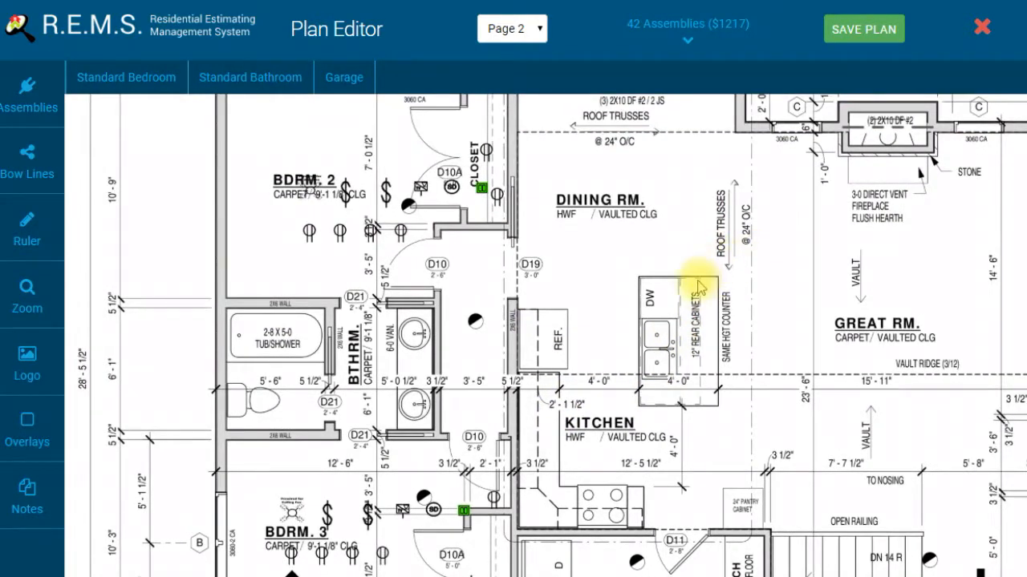
left_click_drag(683, 383, 572, 382)
left_click_drag(665, 346, 447, 233)
scroll(448, 233, "down", 5)
scroll(448, 233, "left", 4)
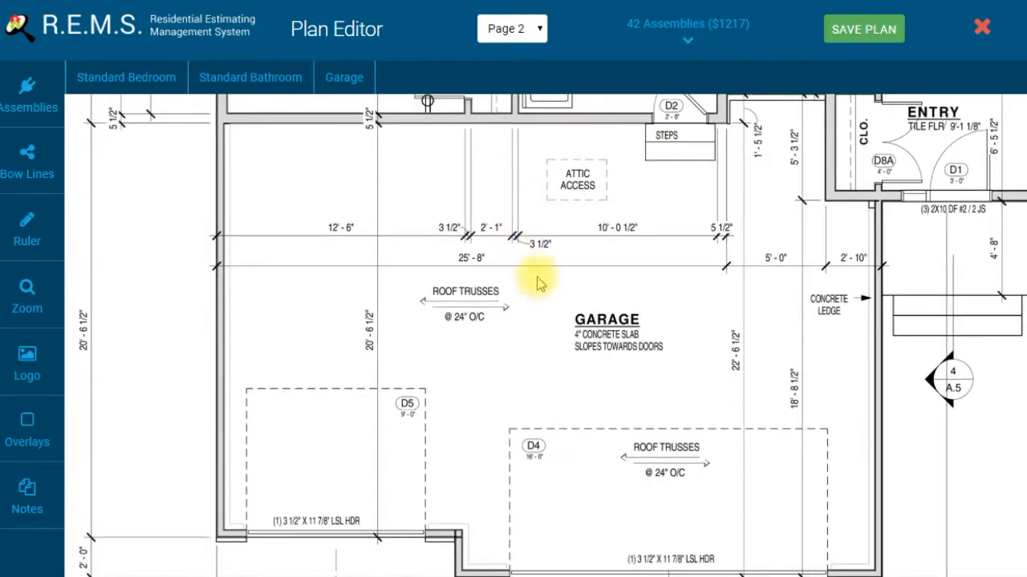
scroll(537, 281, "up", 1)
scroll(538, 281, "right", 2)
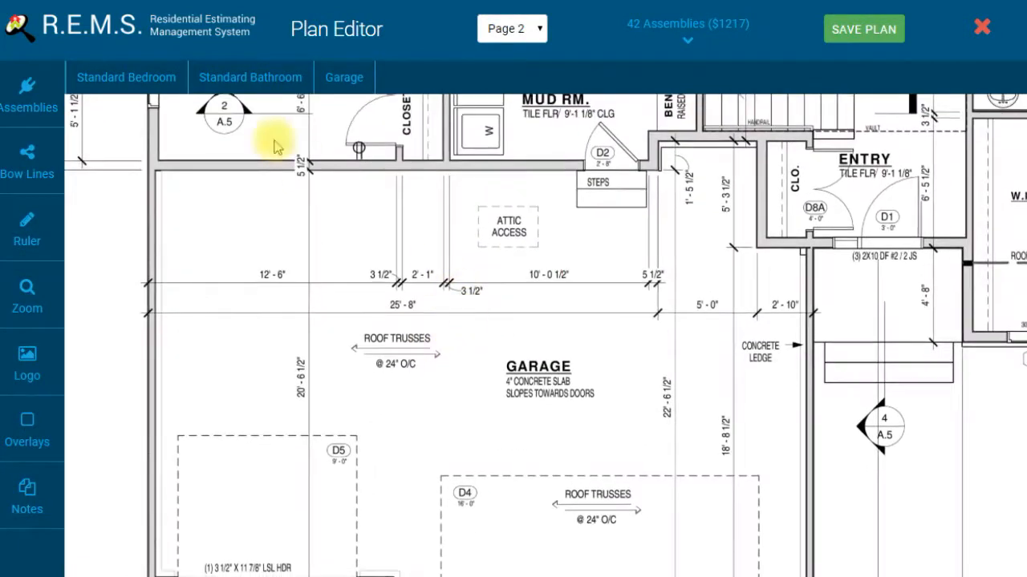
left_click(344, 77)
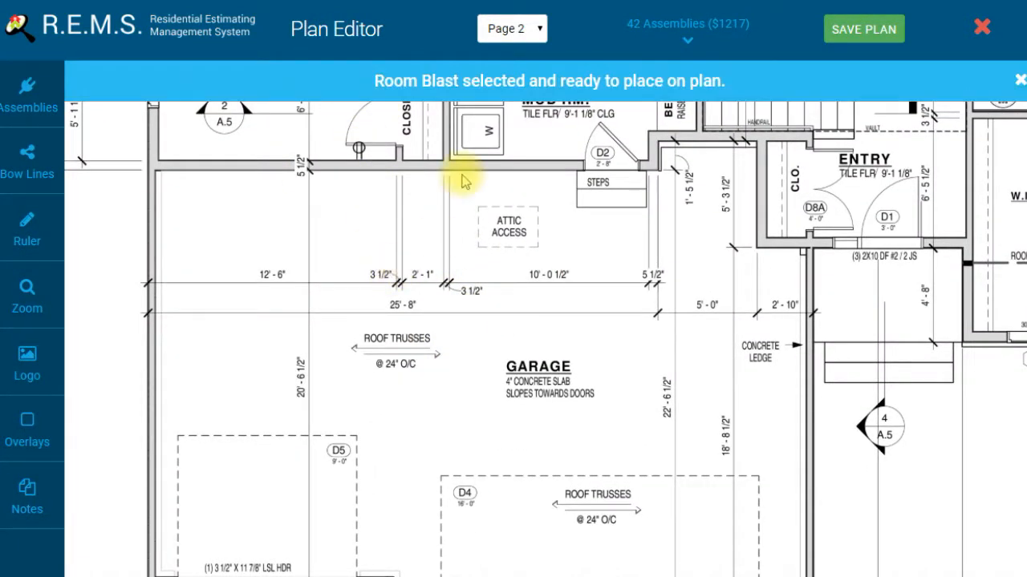
left_click(387, 356)
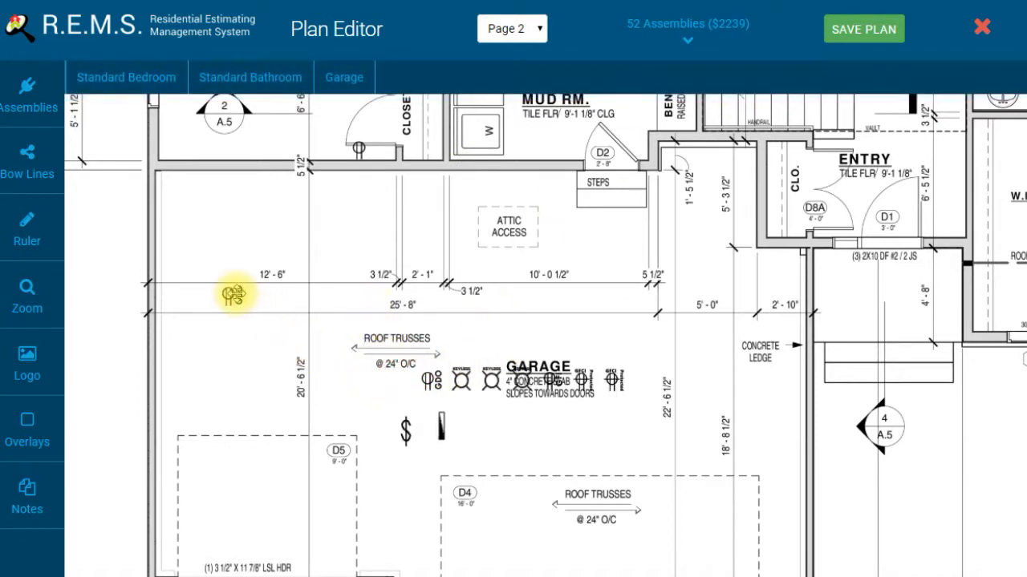
Step: Move the two garage door outlets to just above overhead doors D5 and D4, and rotate the D4 outlet to a diagonal
left_click_drag(262, 425, 261, 425)
left_click_drag(435, 382, 613, 459)
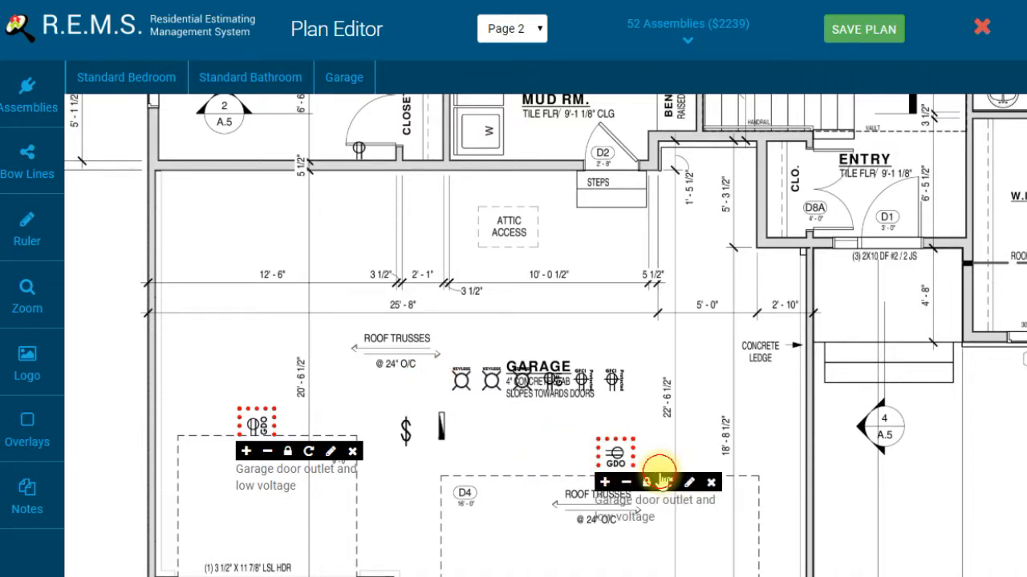
left_click(666, 481)
left_click(666, 482)
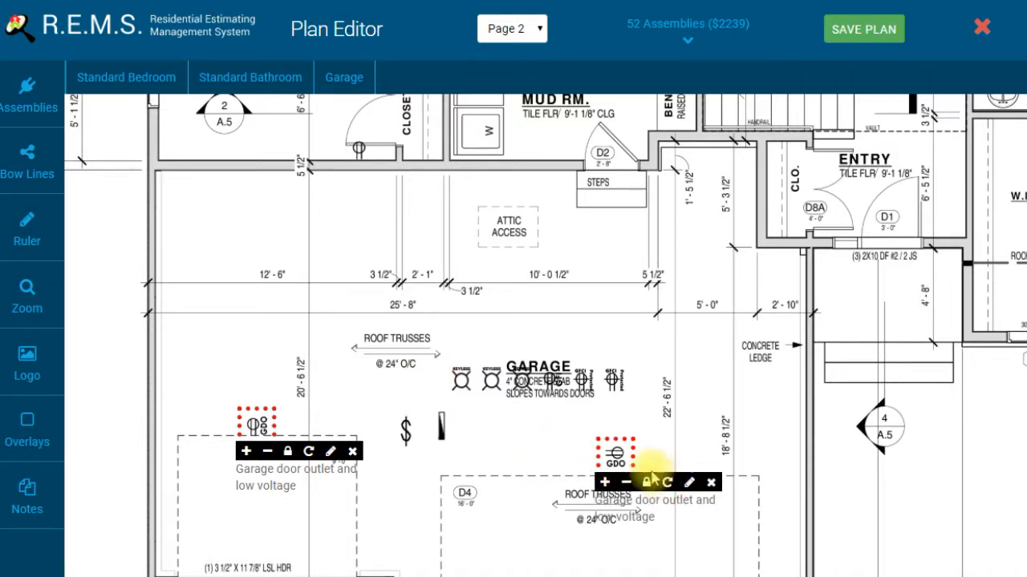
left_click(666, 482)
left_click(665, 483)
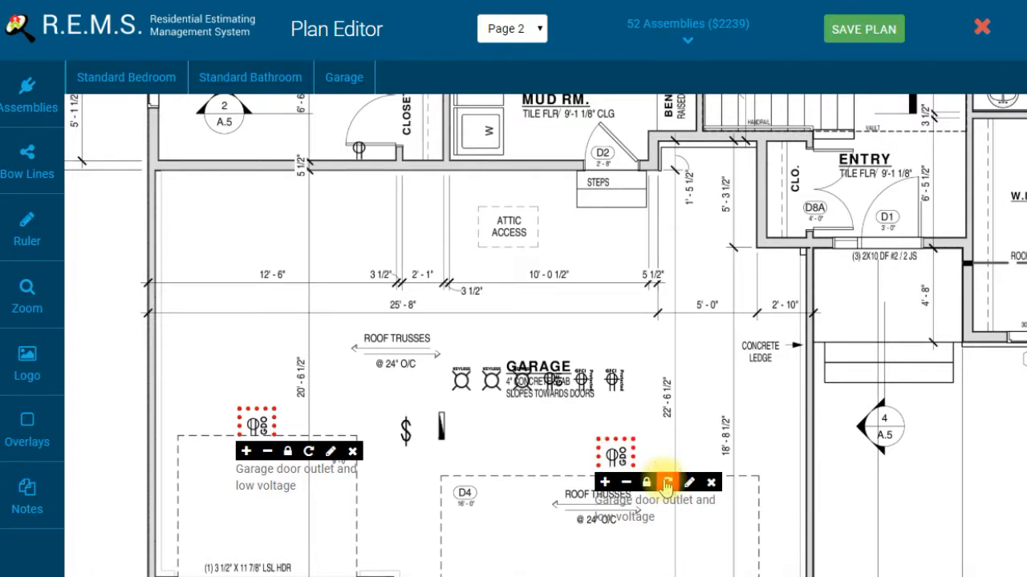
left_click(666, 483)
left_click(616, 459)
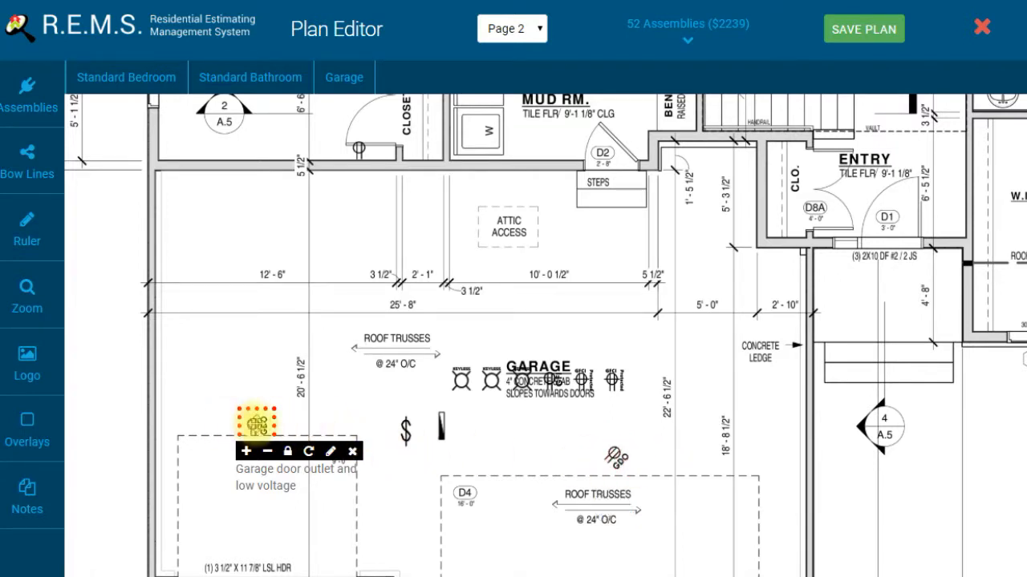
Step: Rotate the garage door outlet at D5 to the same diagonal as the one at D4
left_click(258, 425)
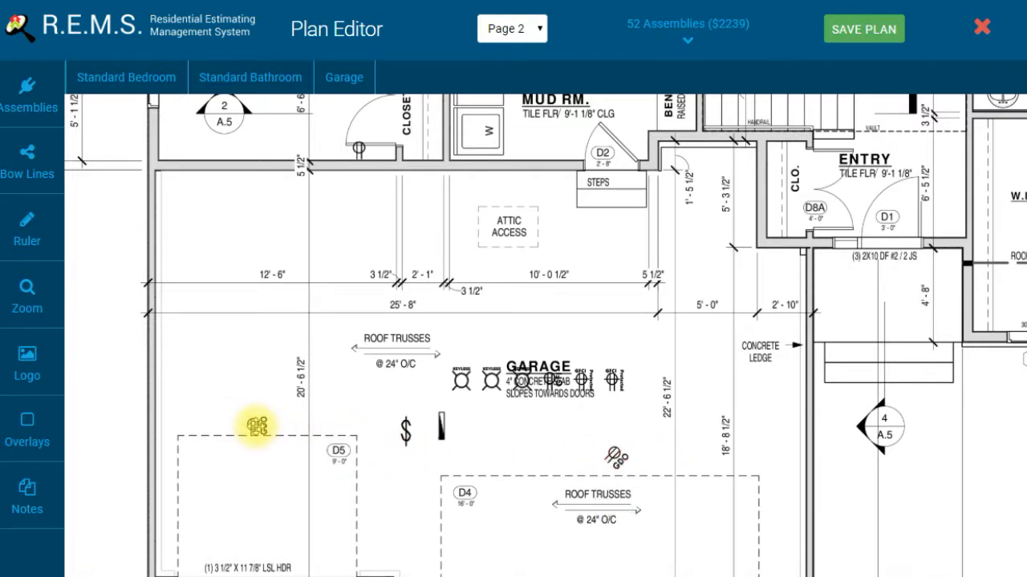
left_click(257, 426)
left_click(309, 451)
left_click(265, 426)
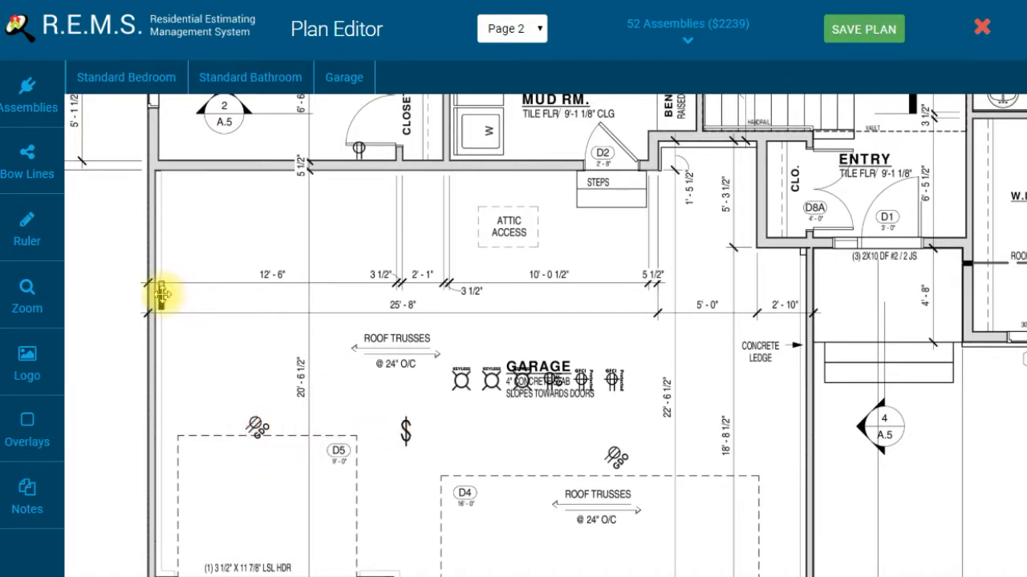
Step: Place the panel symbol on the garage's outer side wall and the switch beside door D2 at the steps
left_click_drag(406, 429, 593, 177)
left_click_drag(556, 278, 546, 243)
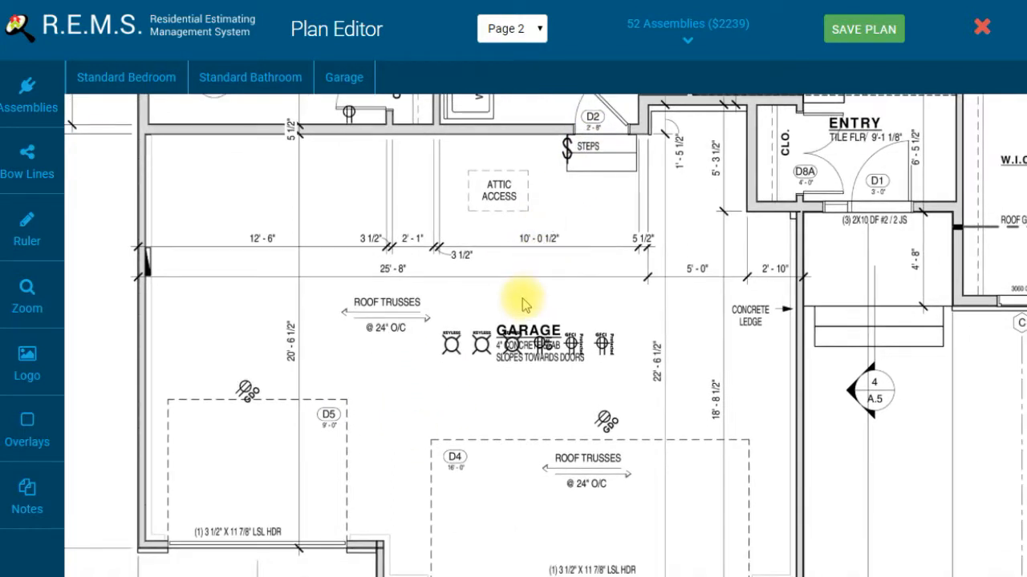
left_click_drag(511, 288, 510, 313)
Step: Spread the three keyless lights in a row across the garage and set the GFI receptacle on the side wall below the panel symbol
left_click_drag(450, 365, 254, 289)
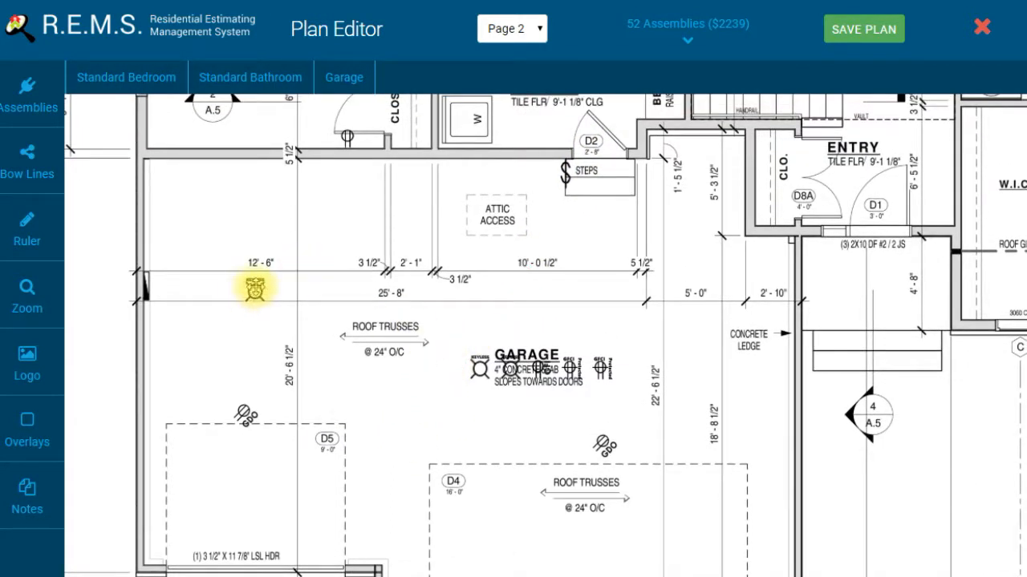
left_click_drag(470, 367, 454, 291)
left_click_drag(507, 369, 642, 286)
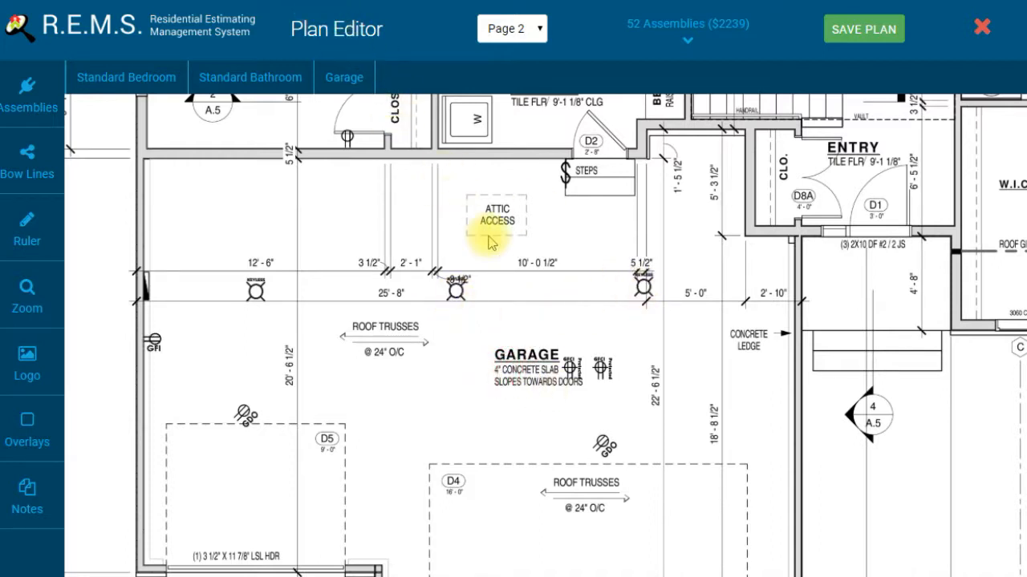
Step: Move a GFCI-protected receptacle to the garage wall behind the BDRM. 3 closet and rotate it half a turn
left_click_drag(571, 367, 411, 168)
left_click(461, 194)
left_click(461, 194)
left_click(461, 194)
left_click(461, 195)
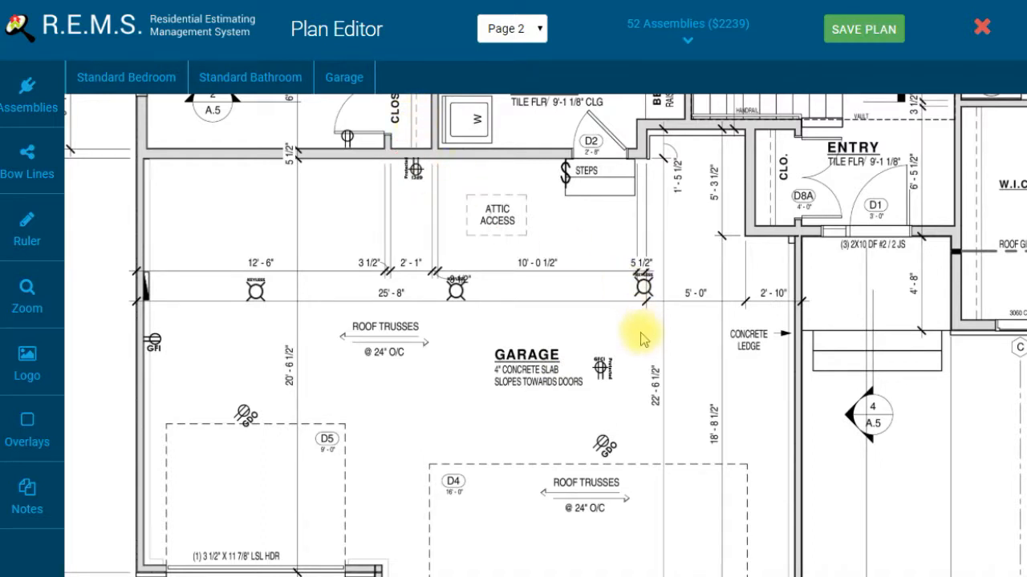
Step: Move the other GFCI-protected receptacle to the garage wall below the concrete ledge and rotate it a quarter turn
left_click_drag(604, 365, 745, 334)
left_click(799, 363)
left_click(799, 364)
left_click_drag(750, 338, 784, 374)
Step: Save the plan with its placed room blasts and close the plan editor
scroll(714, 341, "up", 1)
left_click_drag(708, 290, 687, 334)
left_click_drag(752, 181, 625, 252)
left_click(847, 32)
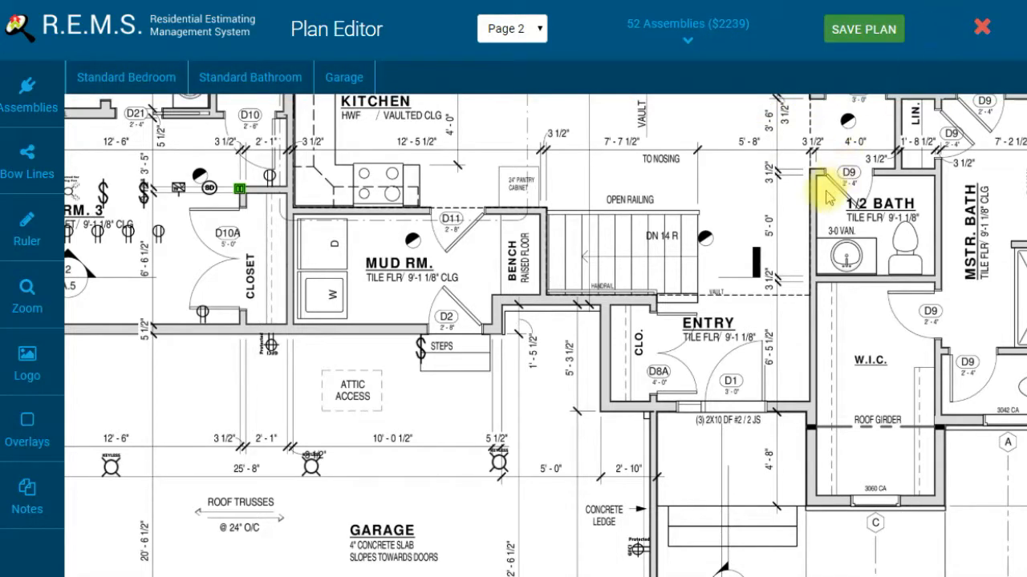
left_click_drag(600, 257, 729, 298)
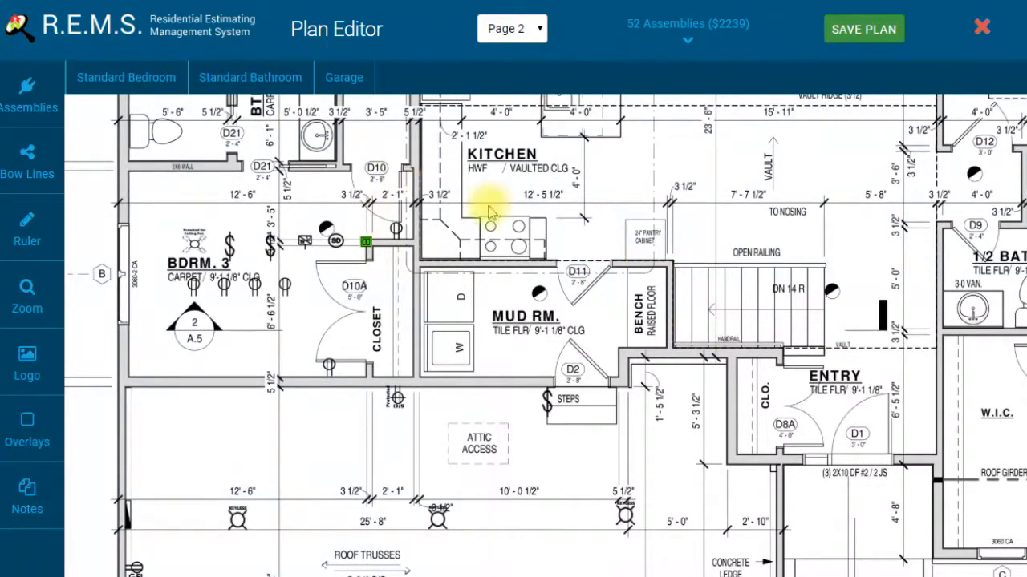
left_click_drag(601, 183, 597, 195)
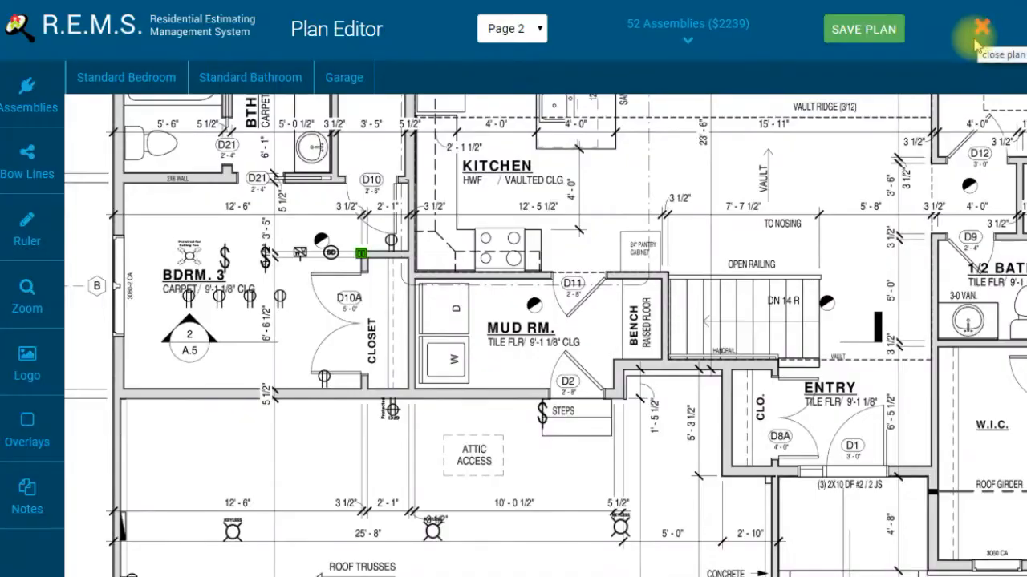
left_click(977, 30)
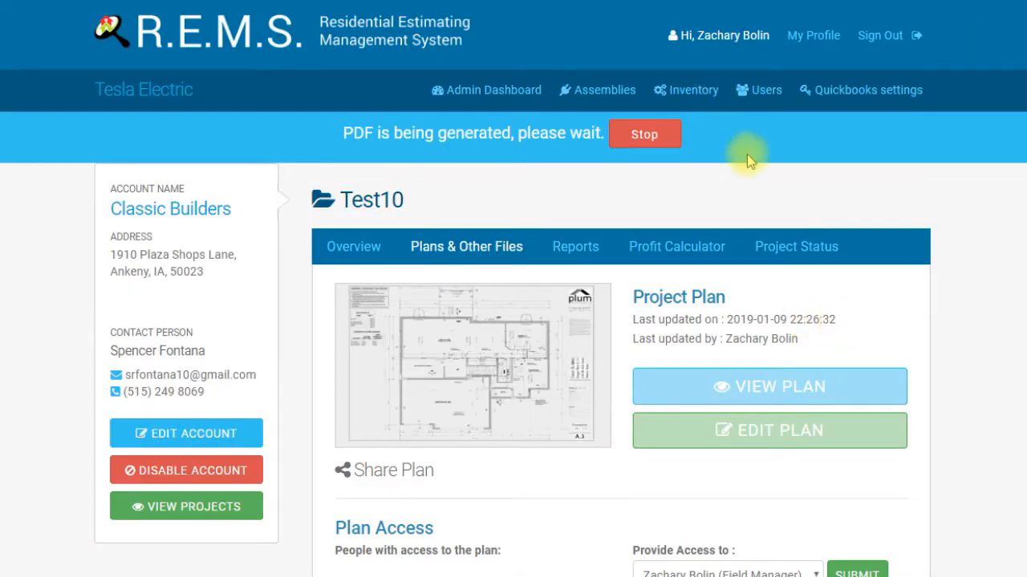
Step: Open the assemblies list and start a copy of the Decor Style Receptacle assembly in the Receptacles category
left_click(600, 100)
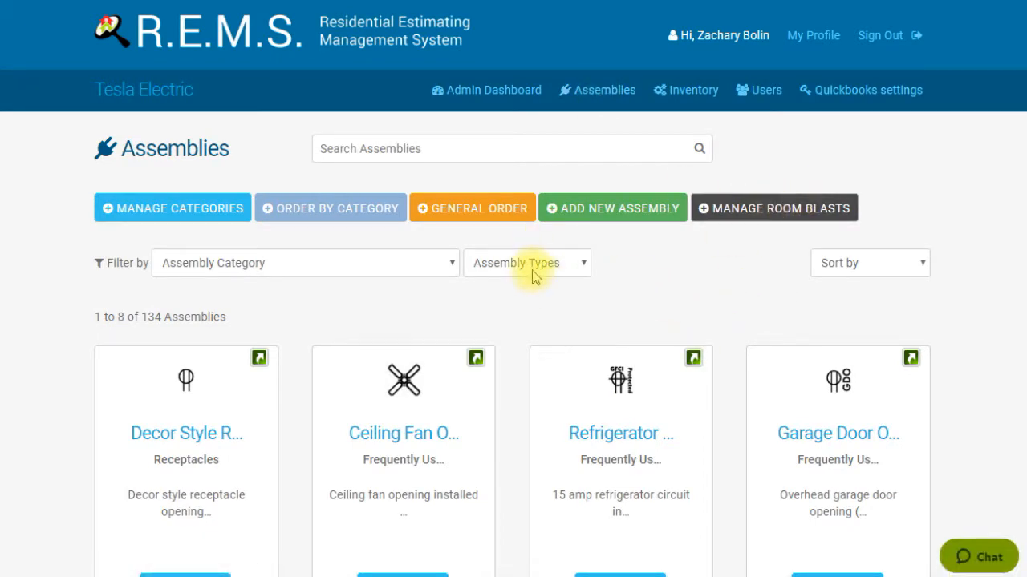
scroll(409, 374, "down", 1)
scroll(283, 353, "up", 1)
scroll(275, 337, "down", 2)
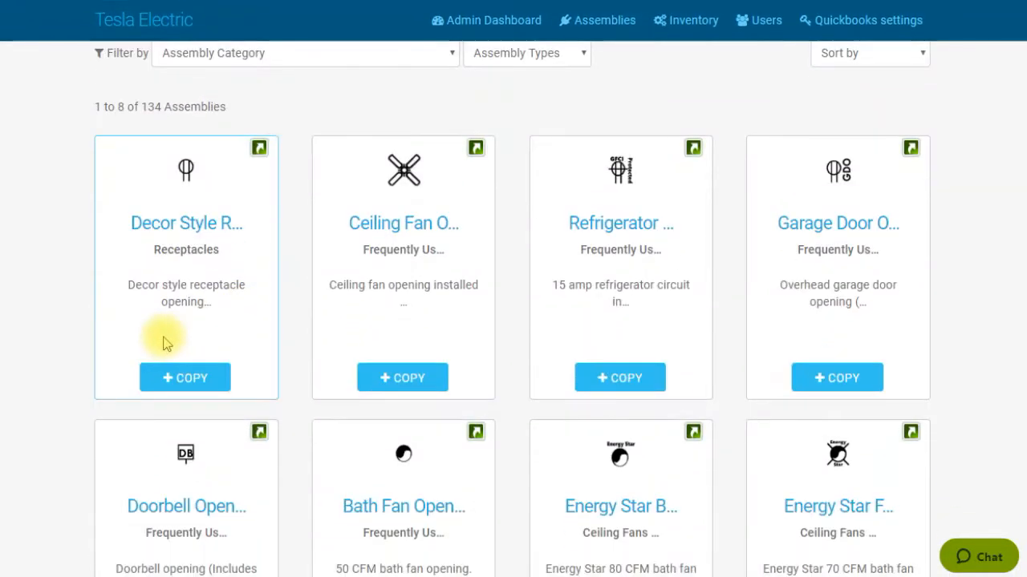
left_click(209, 383)
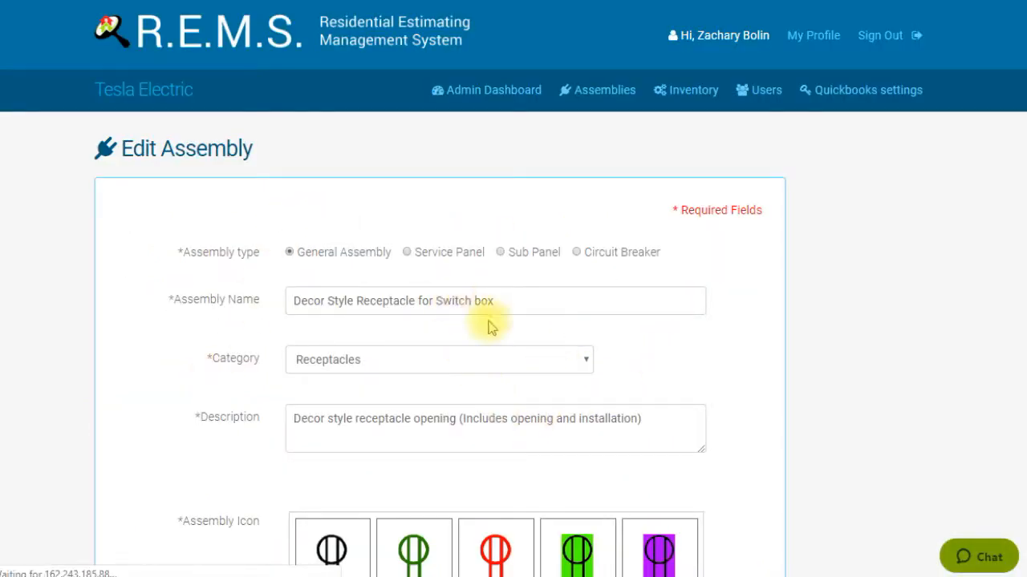
Step: Name the copied assembly "Decor Style Receptacle for Switch box (2" and save it with the original assembly disabled
left_click(516, 304)
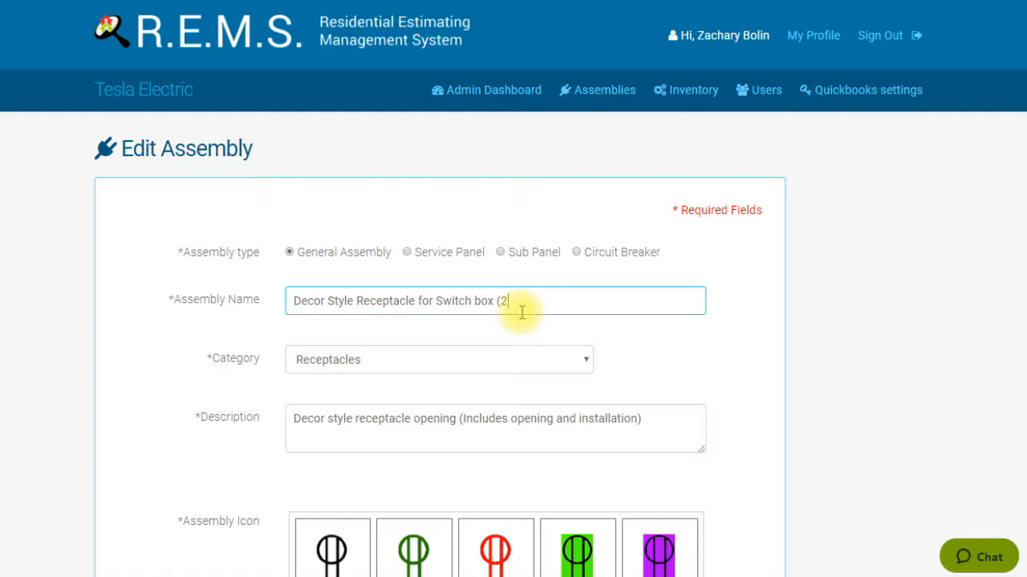
scroll(564, 385, "down", 3)
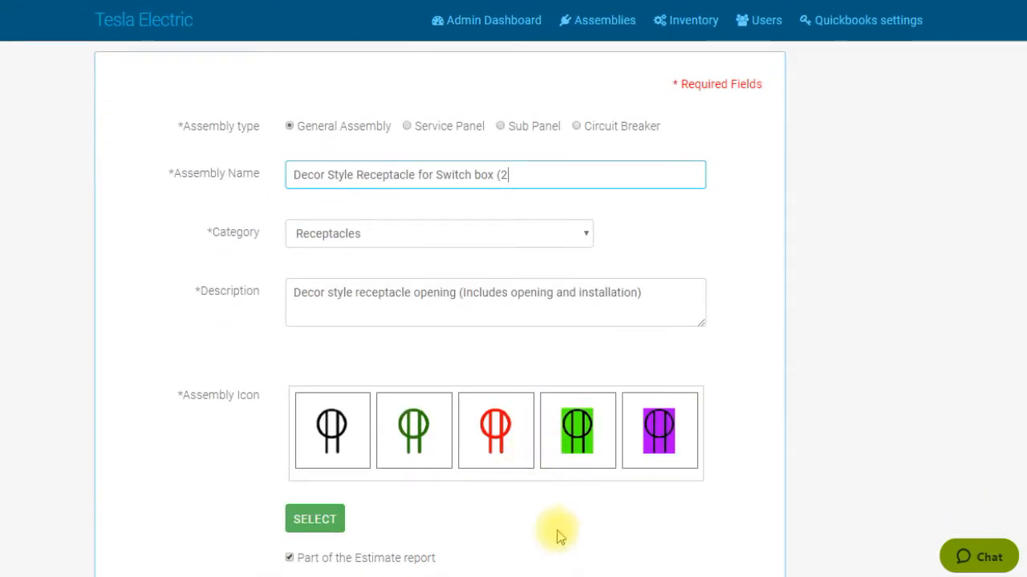
scroll(559, 472, "down", 5)
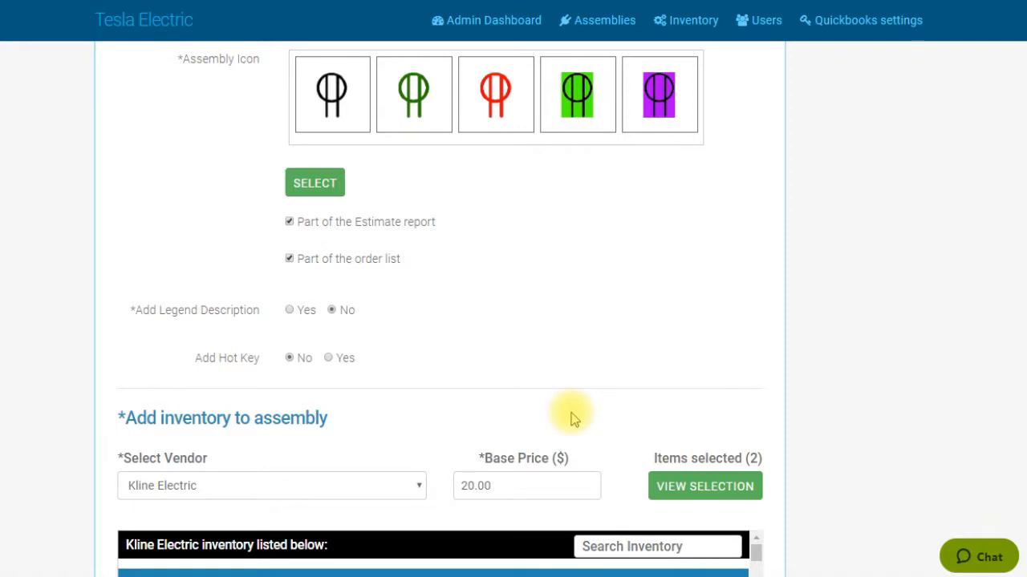
scroll(574, 415, "down", 3)
scroll(703, 380, "down", 5)
scroll(784, 369, "down", 2)
scroll(784, 369, "down", 3)
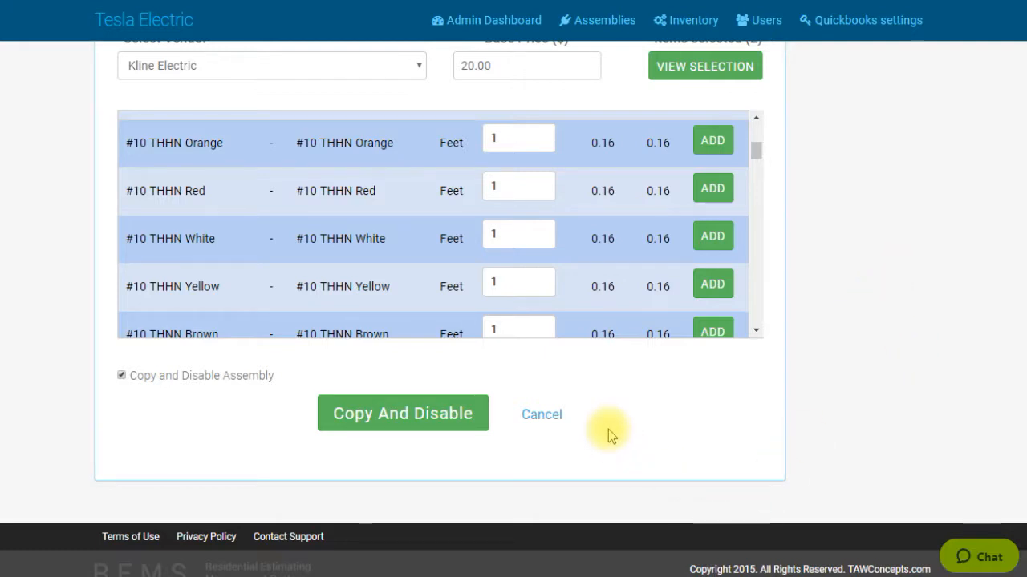
left_click(449, 415)
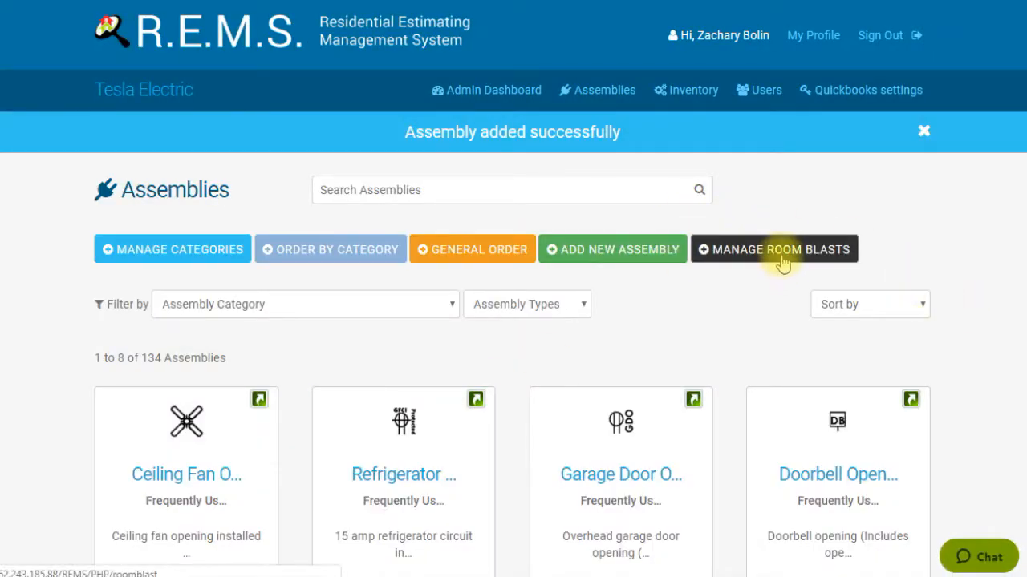
Step: Open the Standard Bedroom room blast for editing, examine its selected assemblies and their quantities, and return to the admin dashboard
left_click(771, 218)
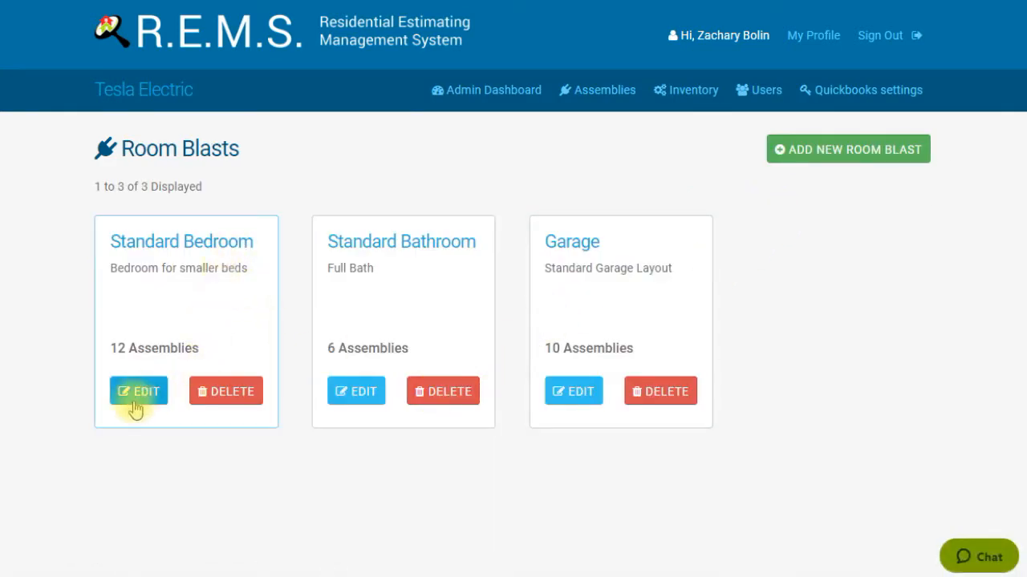
left_click(143, 395)
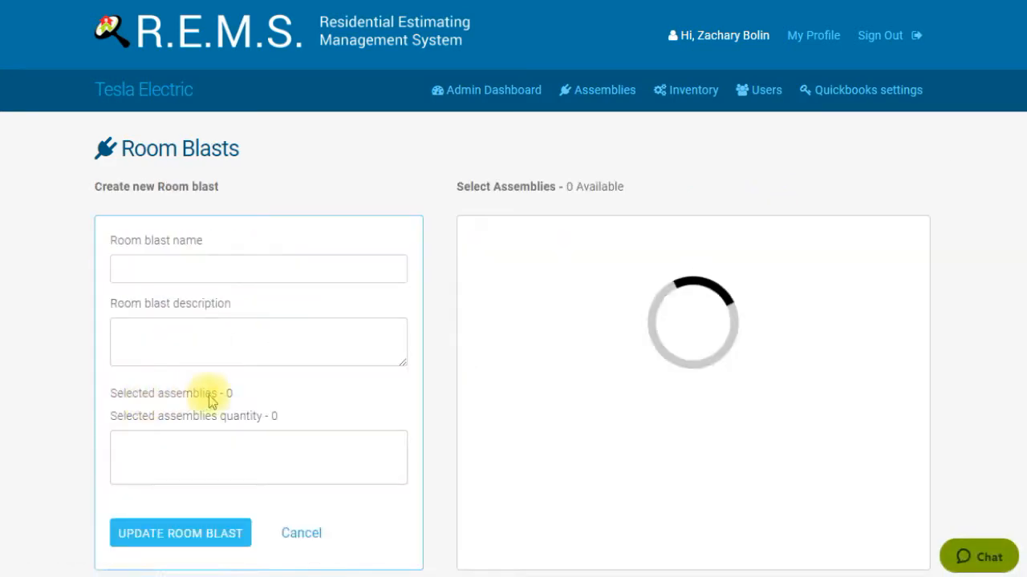
scroll(389, 378, "down", 2)
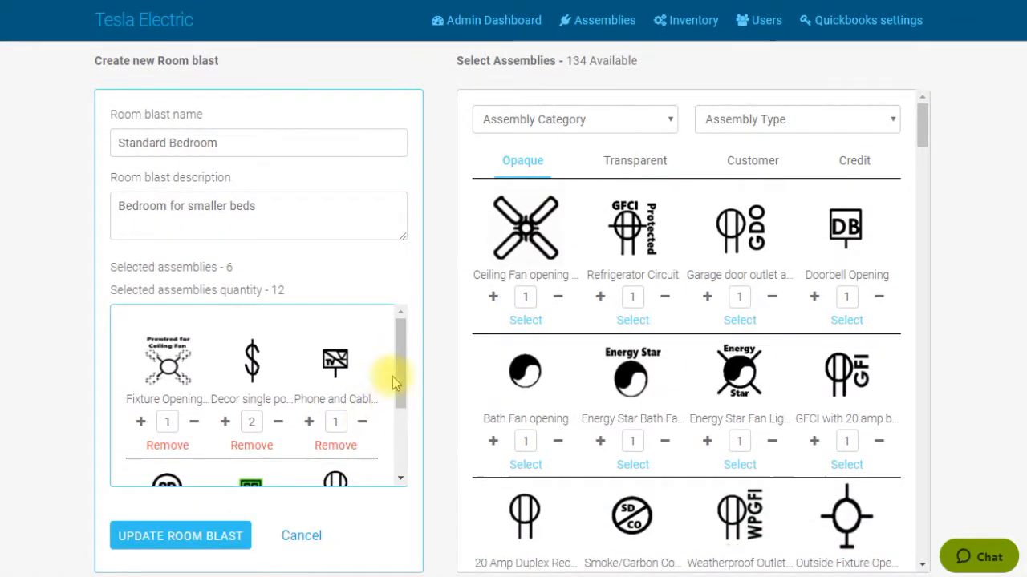
scroll(401, 385, "down", 2)
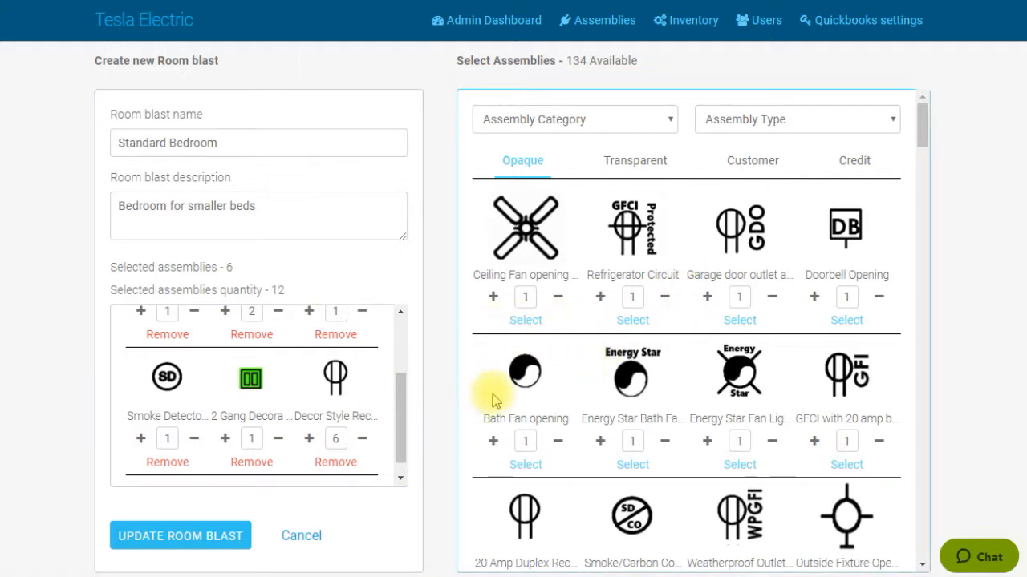
left_click(513, 22)
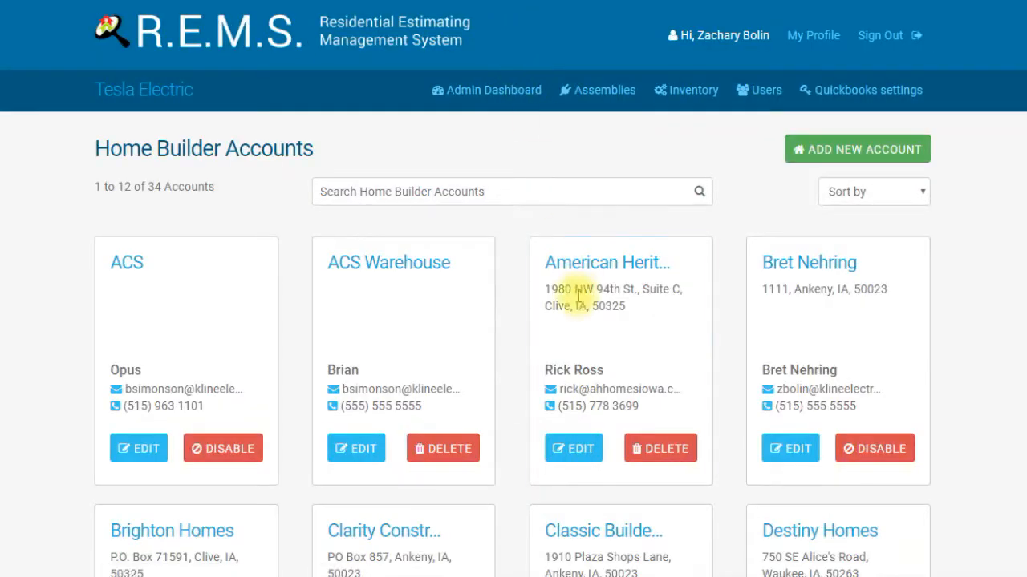